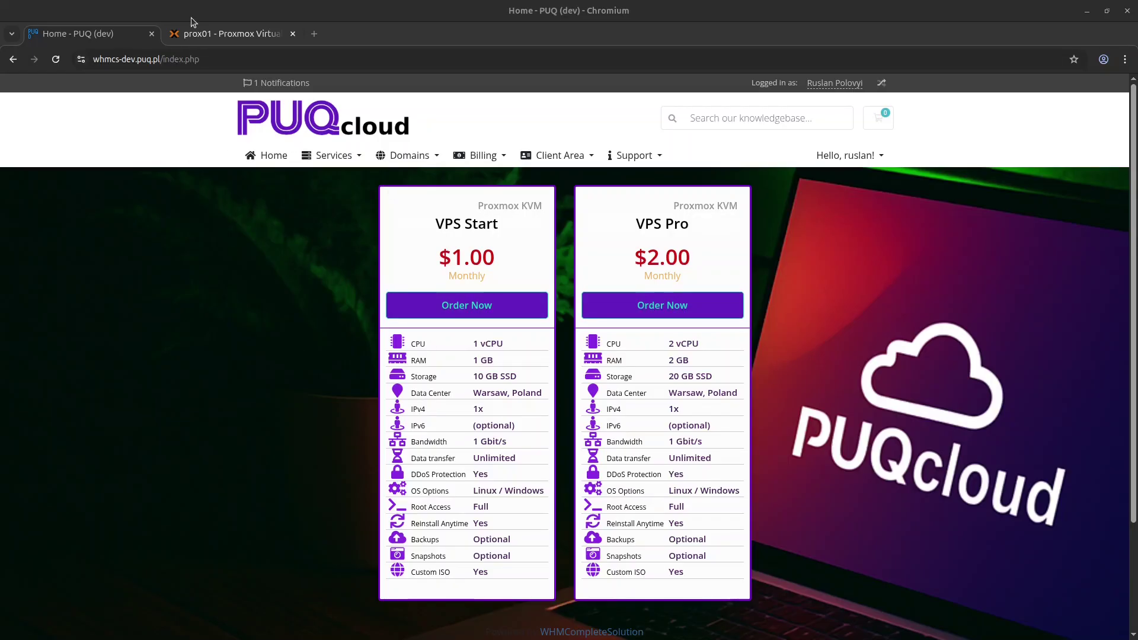
Open the prox01 Proxmox node overview and highlight the server's IP address.
left_click(214, 35)
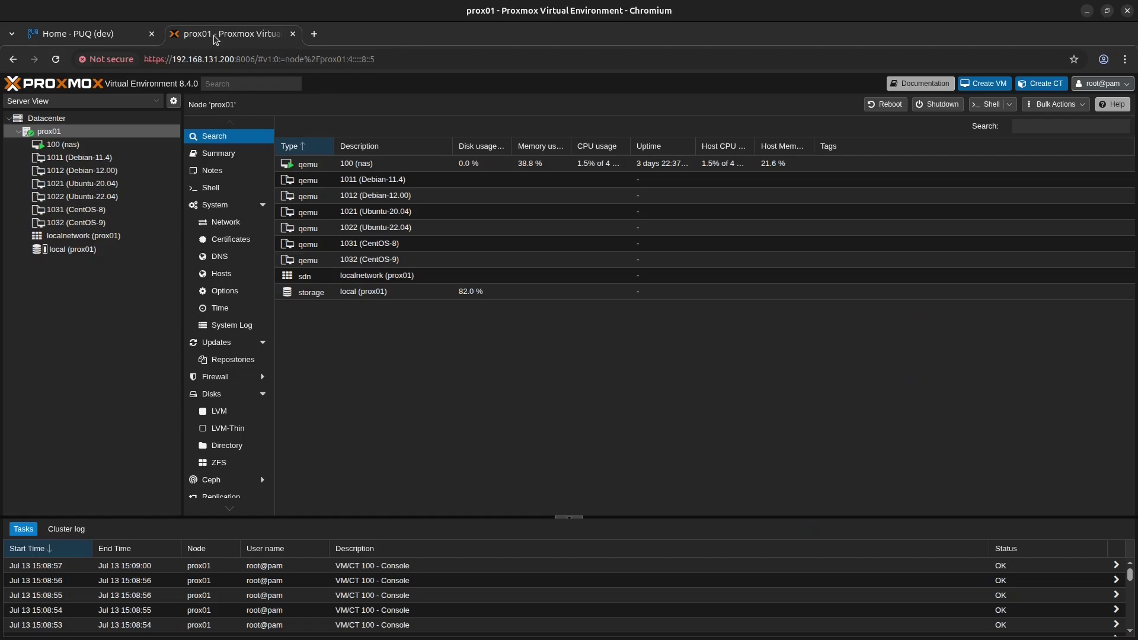
left_click_drag(172, 58, 233, 59)
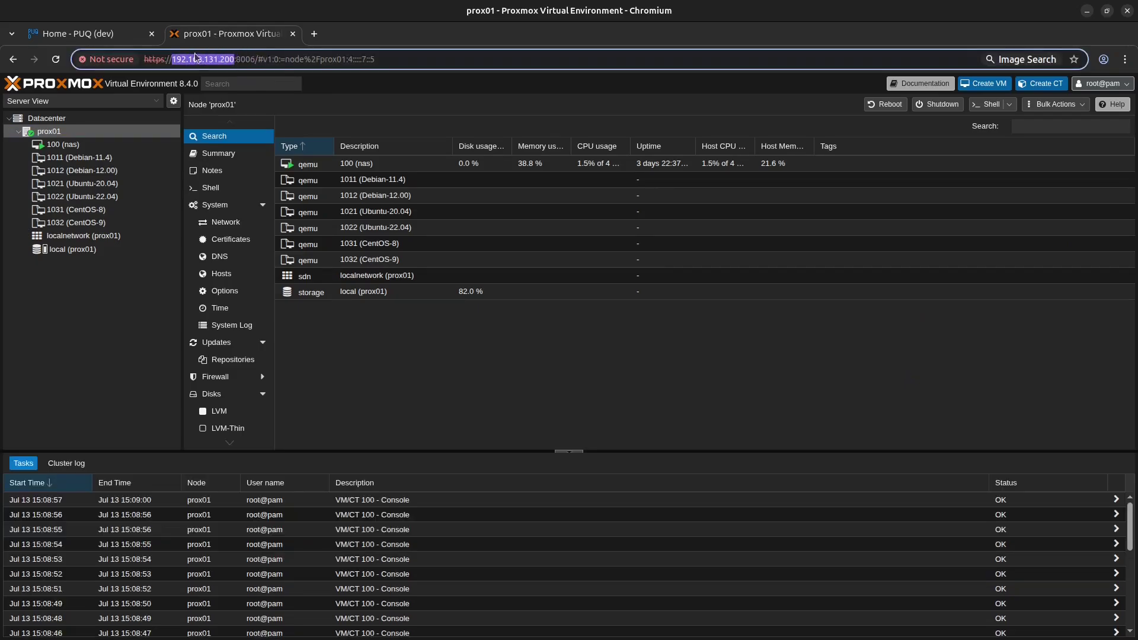
left_click(102, 38)
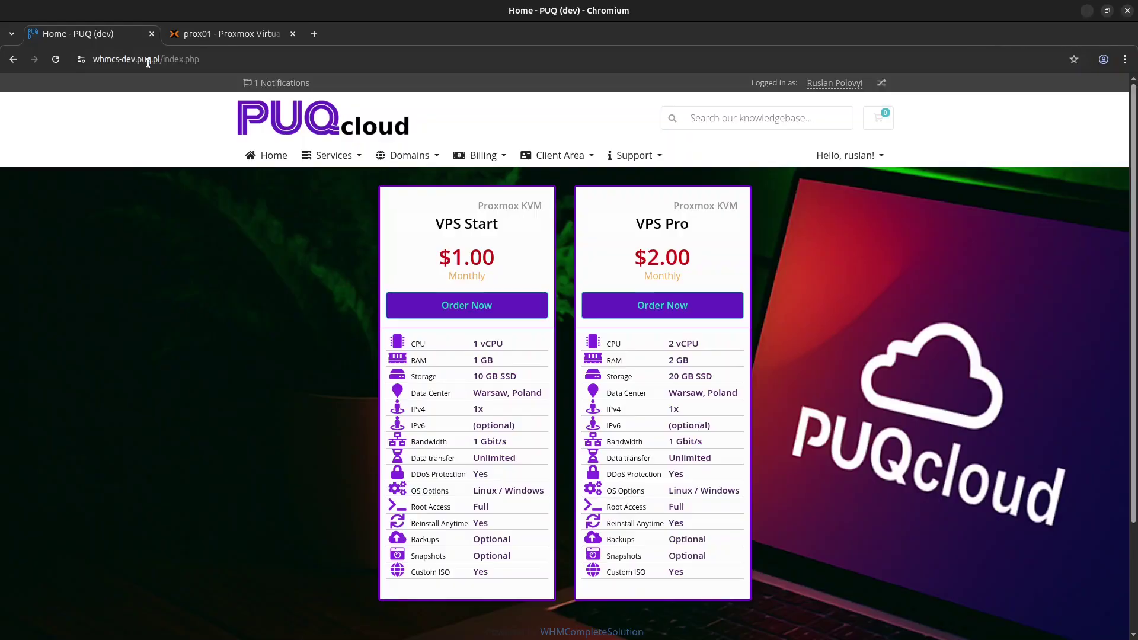
left_click(215, 34)
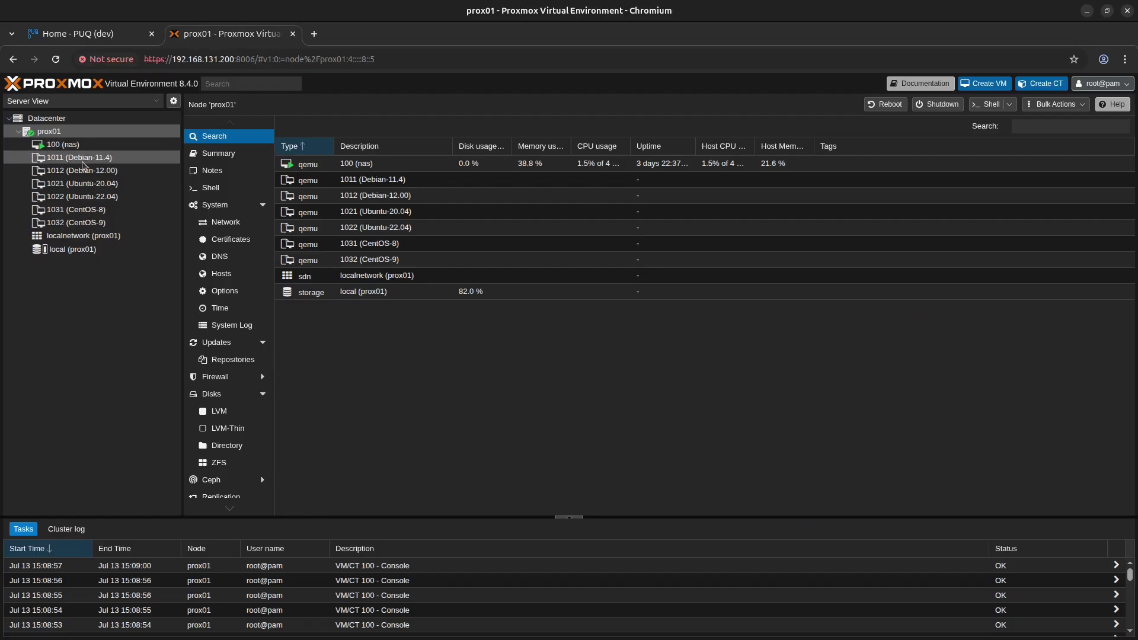
Review the hardware of templates 1011, 1012, 1022, 1031 and 1032, then return to the storefront.
left_click_drag(173, 59, 236, 60)
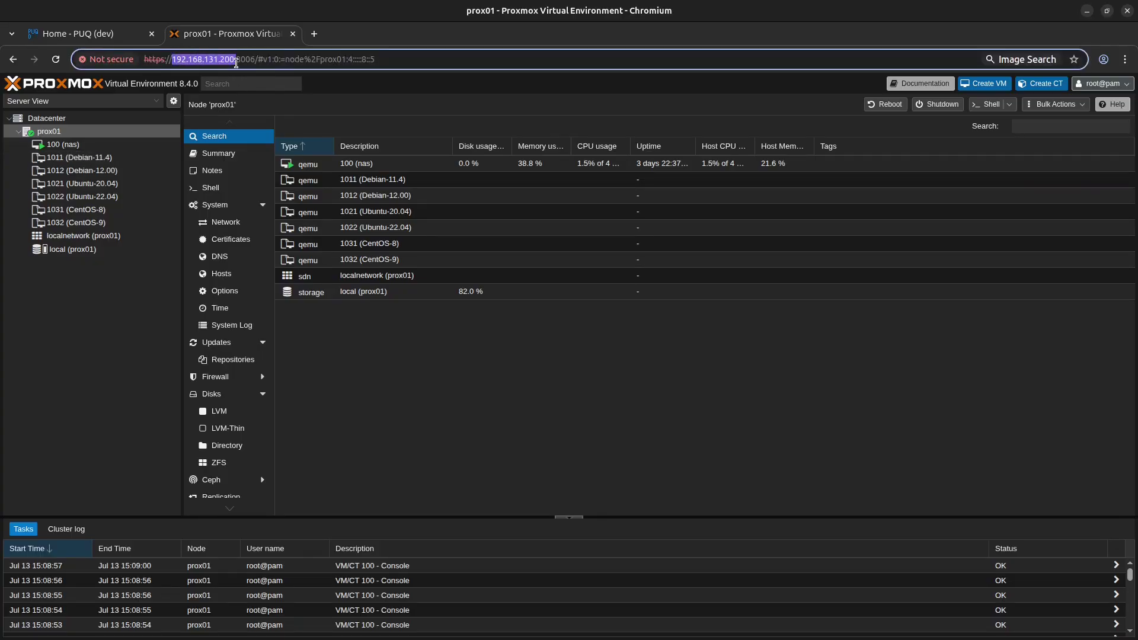
left_click(146, 158)
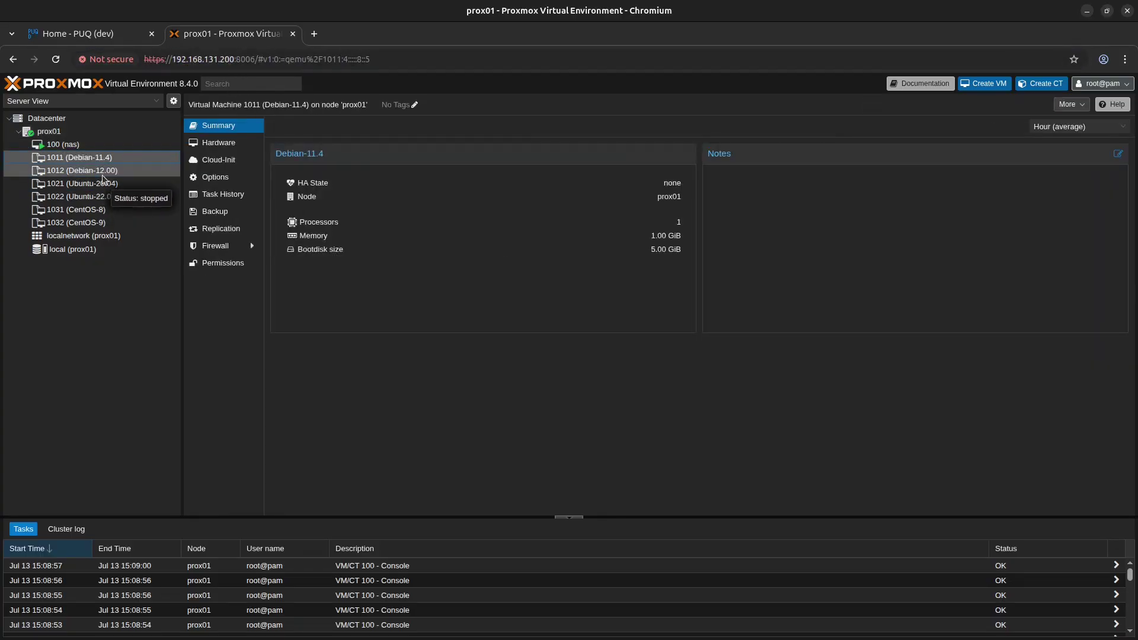
left_click(233, 160)
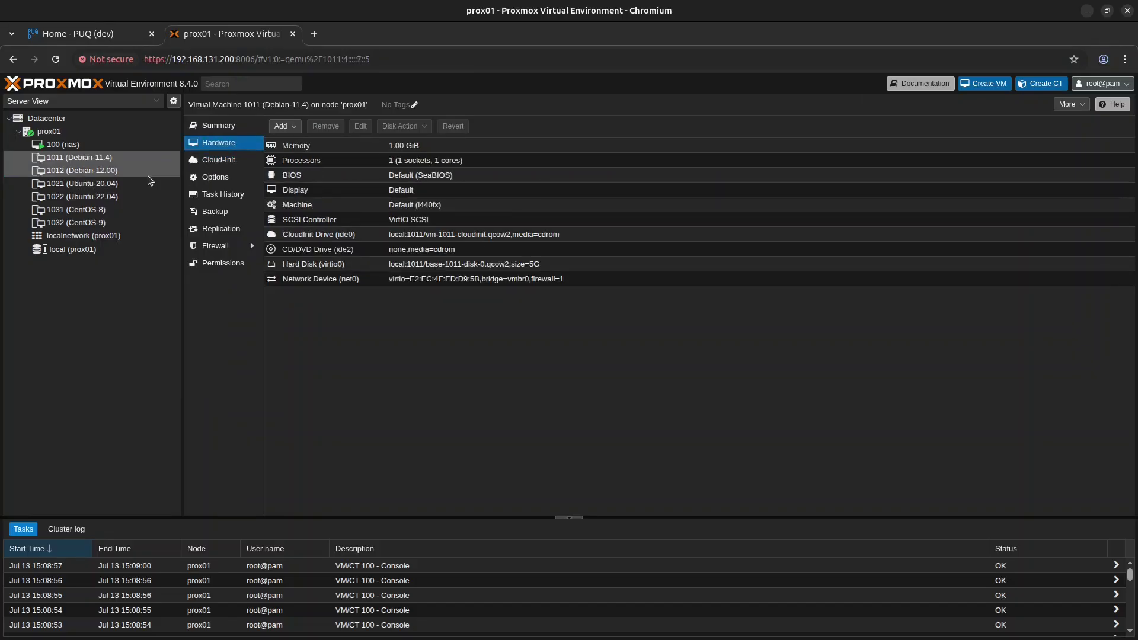
left_click(82, 170)
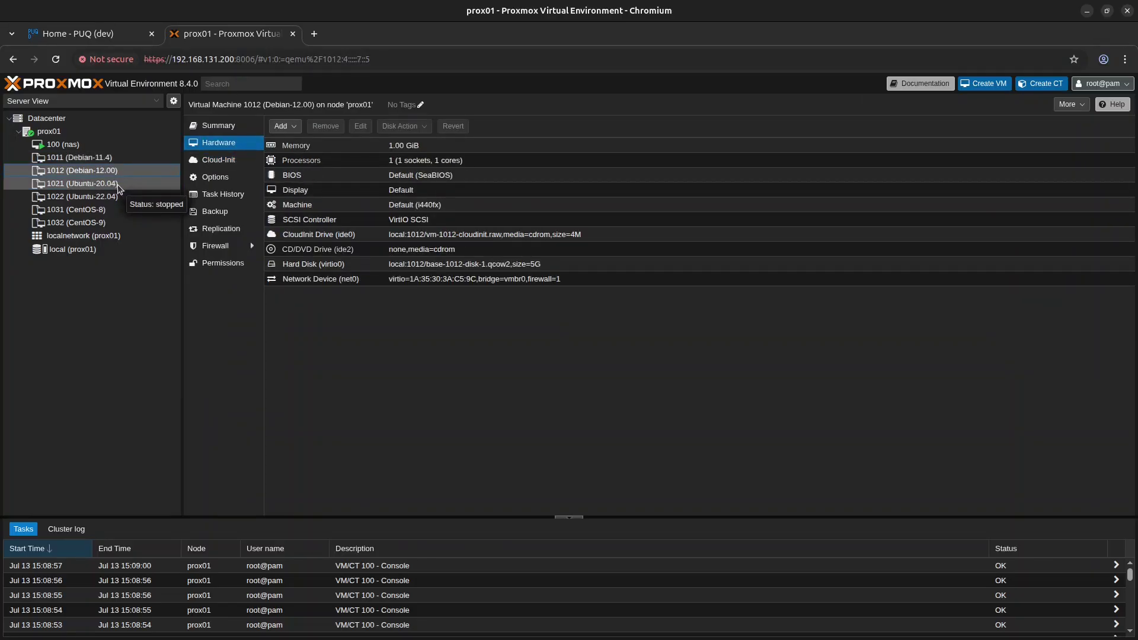
left_click(82, 196)
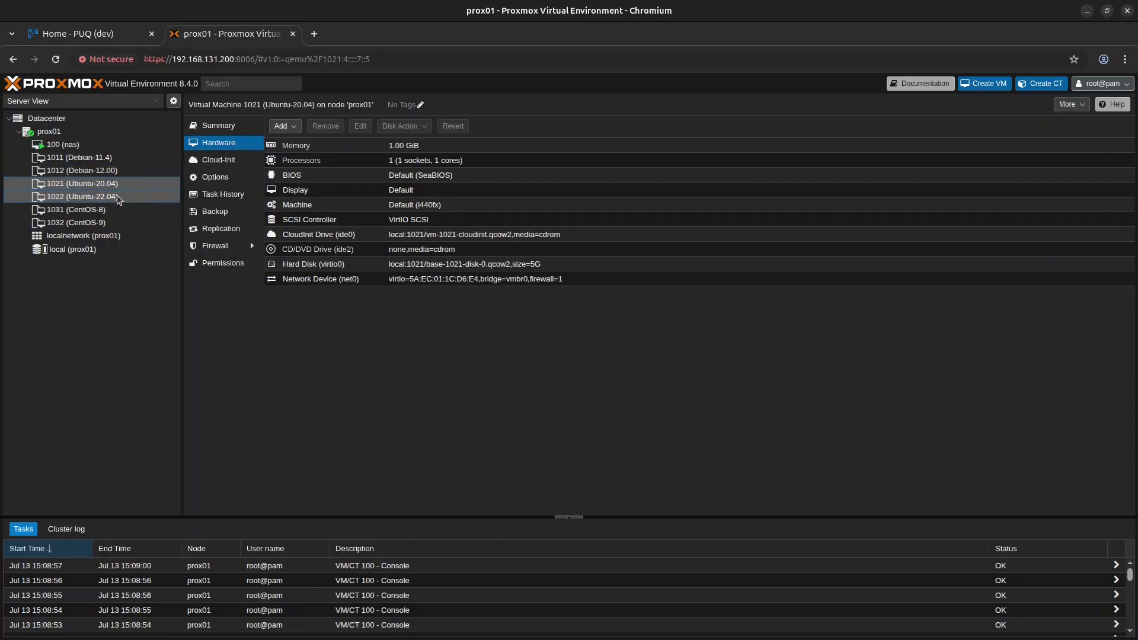
left_click(81, 209)
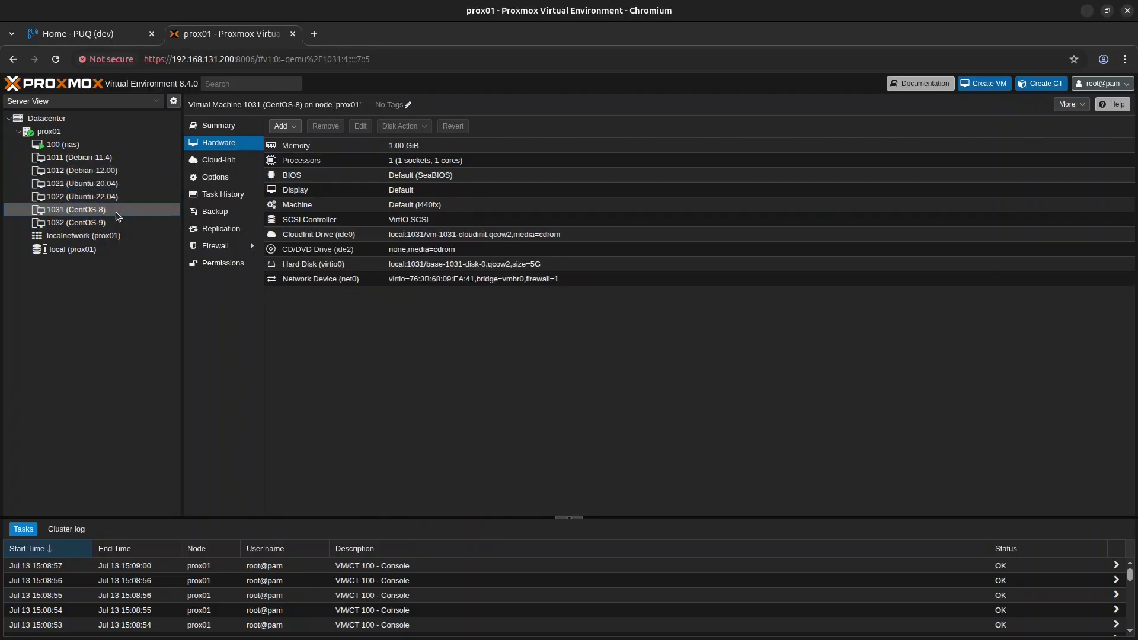
left_click(80, 222)
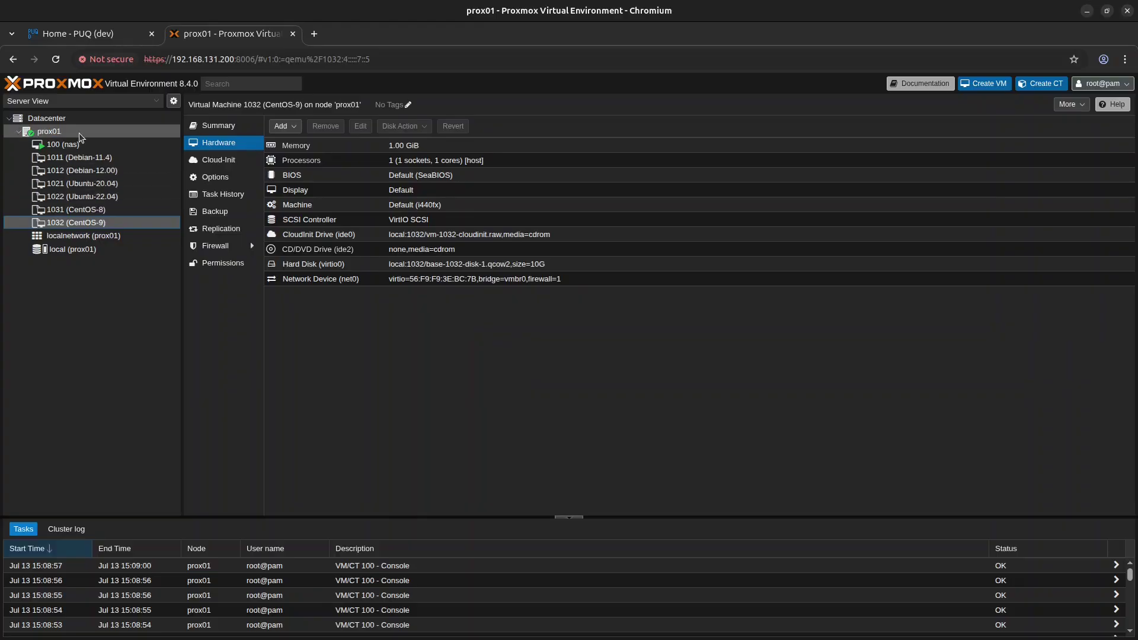
left_click(78, 32)
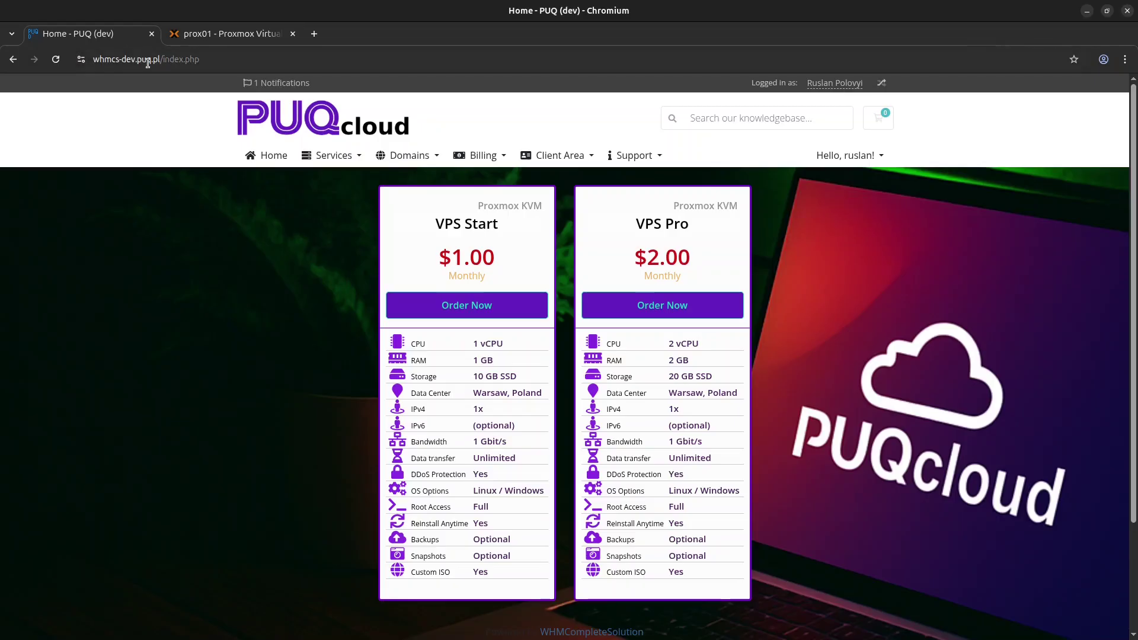
Configure a VPS Start order with a root password, 10 backups and 3 snapshots.
left_click(468, 305)
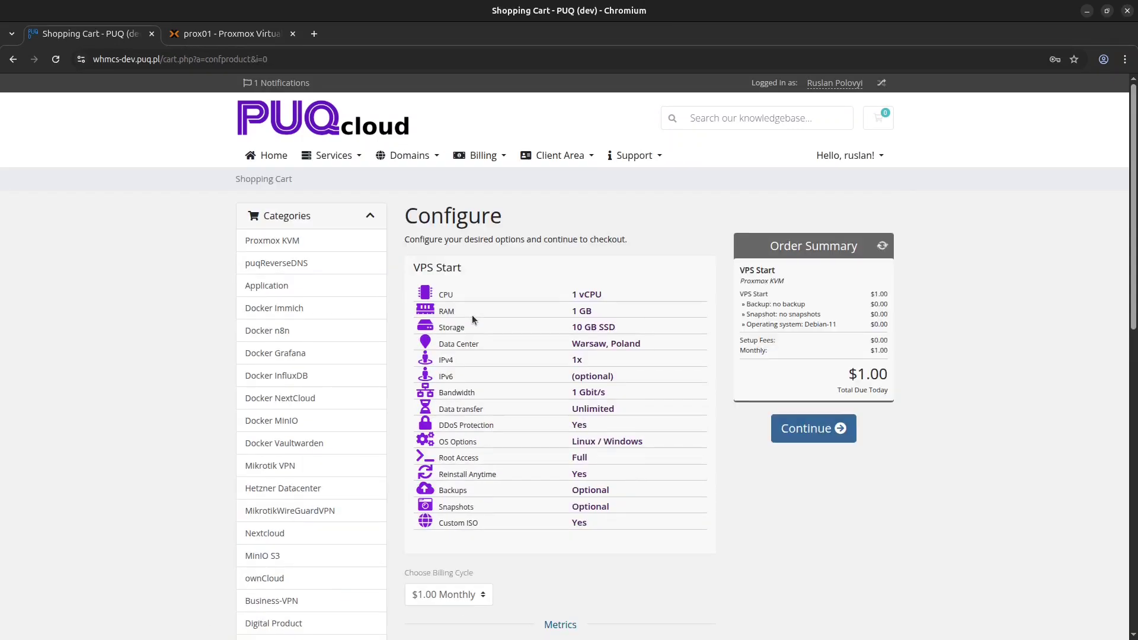
scroll(472, 315, "down", 5)
left_click(617, 402)
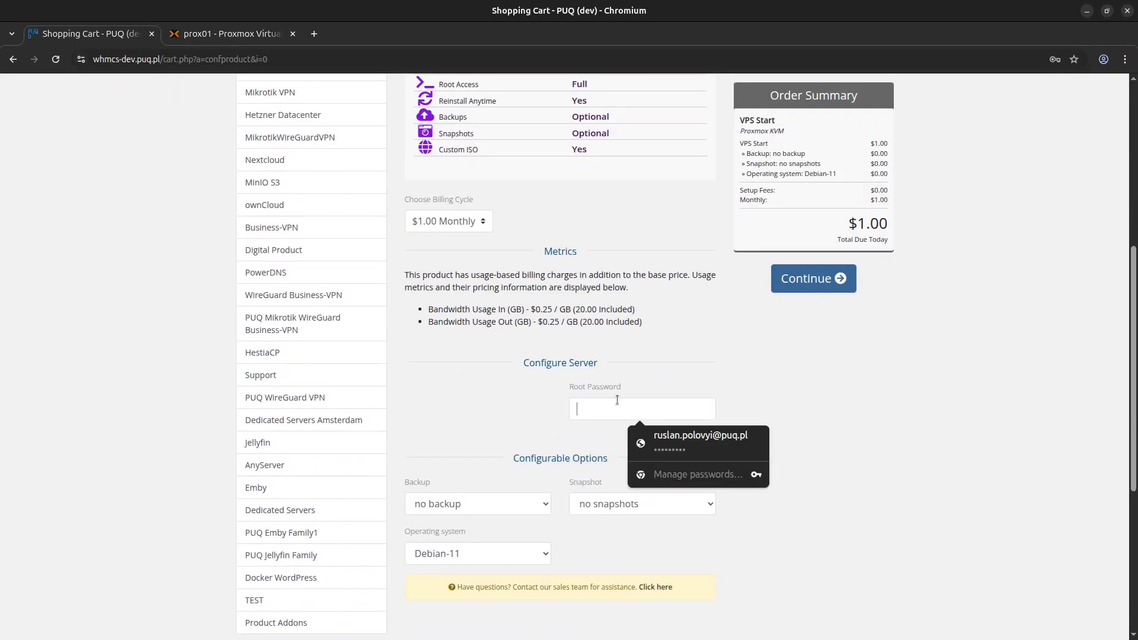
type("••••••••")
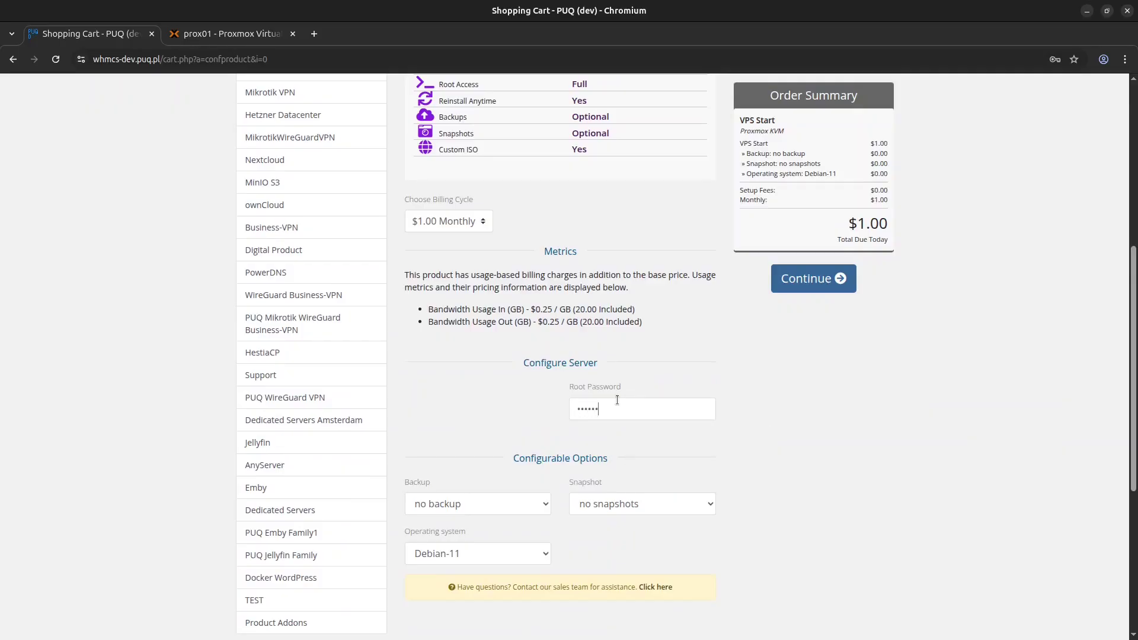
type("•")
left_click(497, 505)
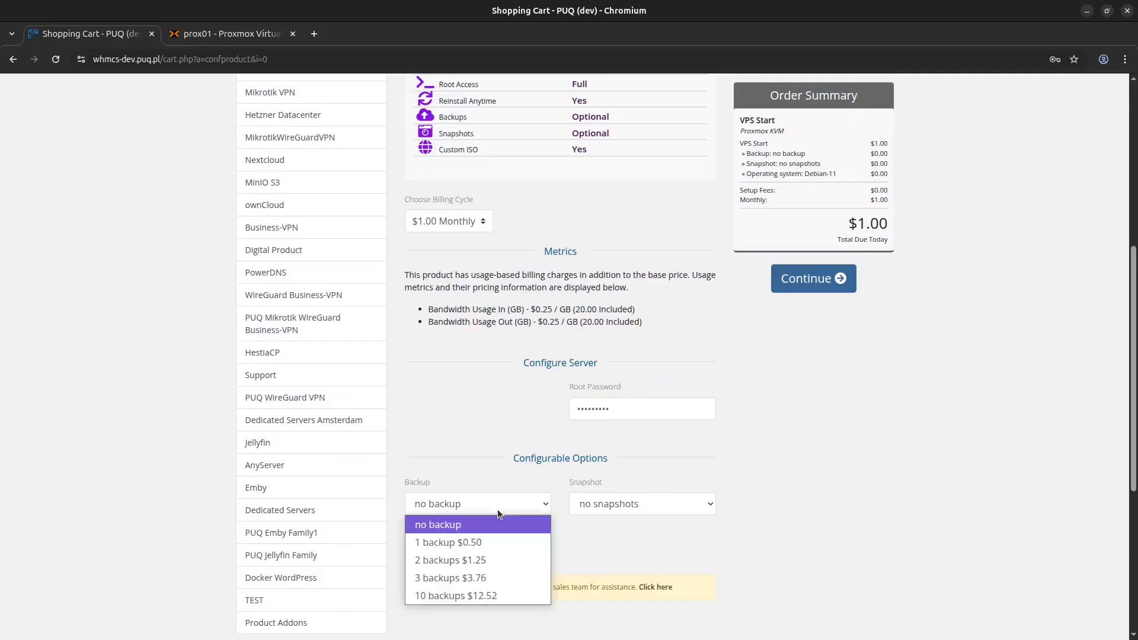
left_click(505, 596)
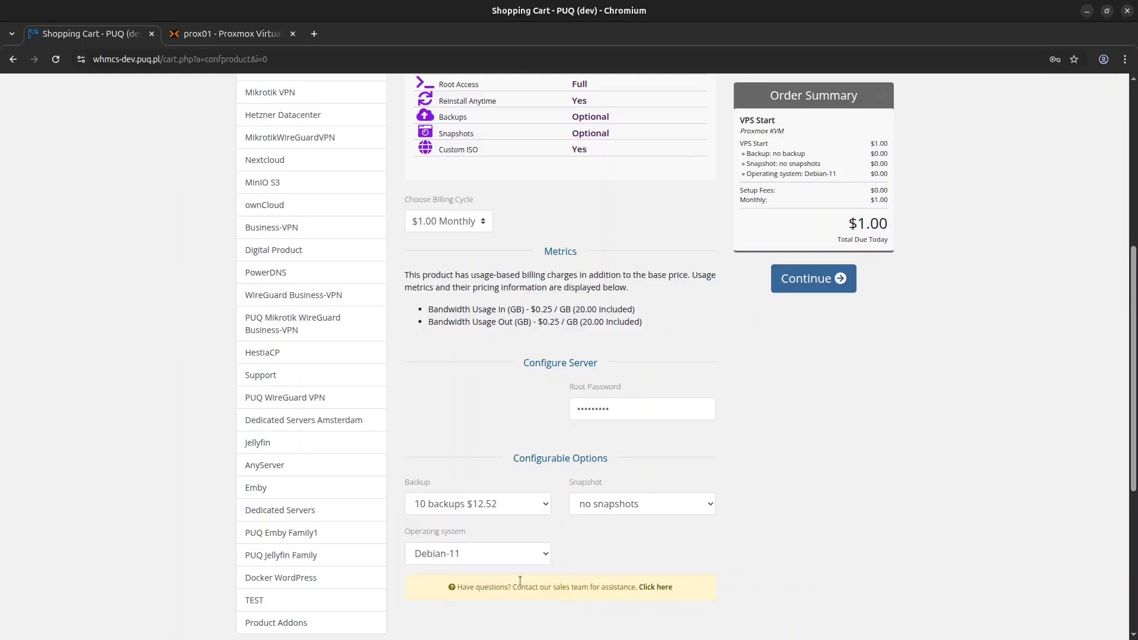
left_click(641, 503)
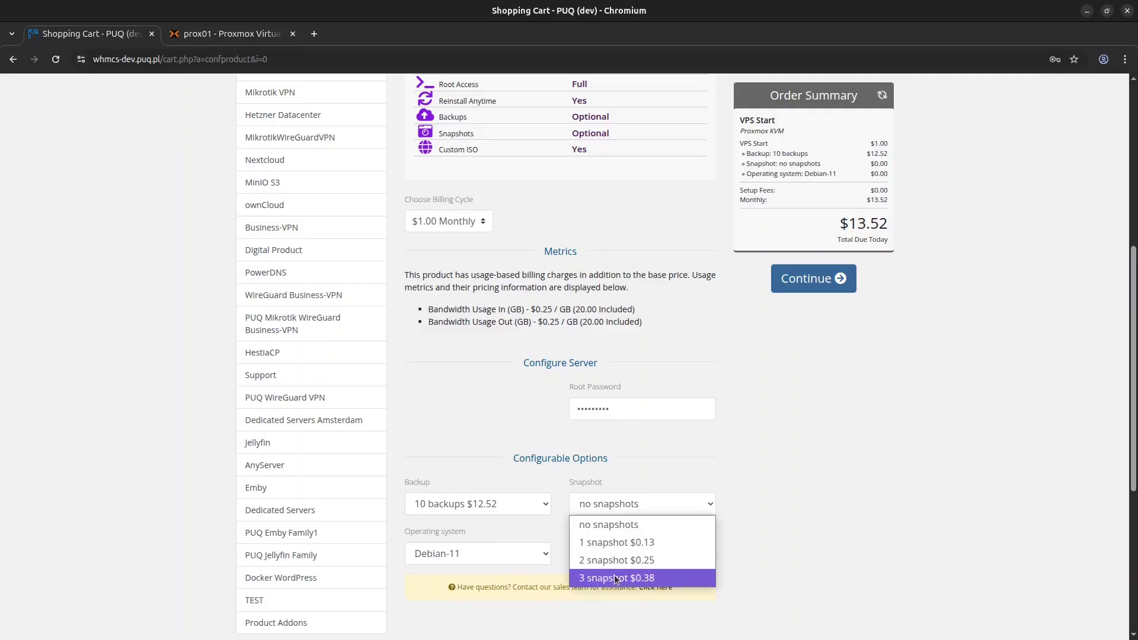
left_click(614, 579)
scroll(586, 545, "down", 2)
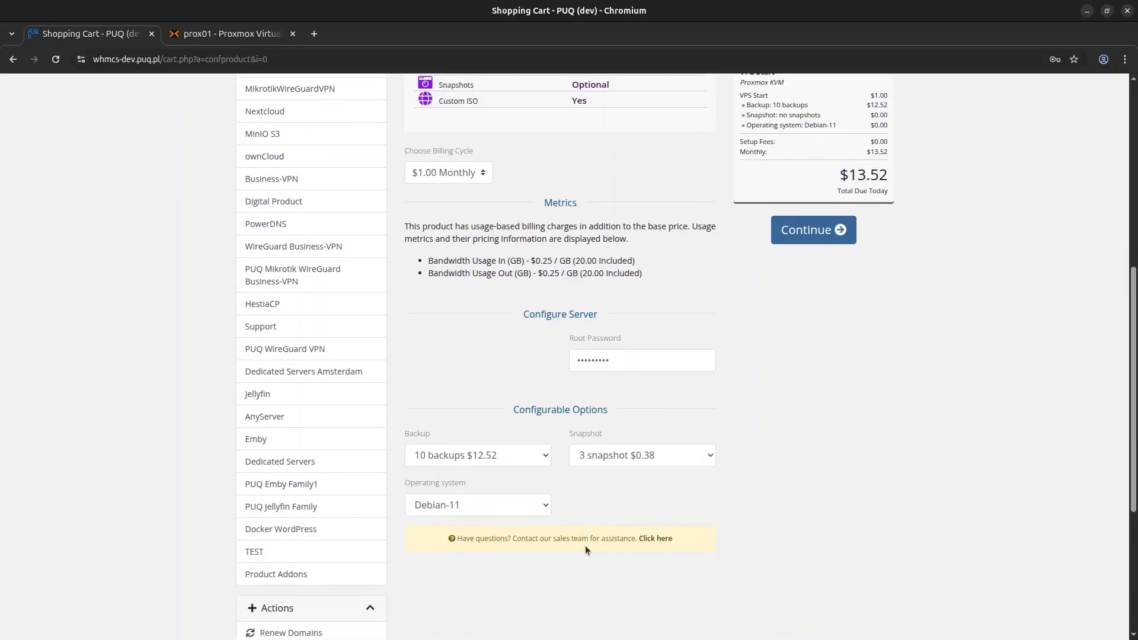
Choose Debian-12 and complete the $17.10 checkout paid from credit balance.
left_click(509, 451)
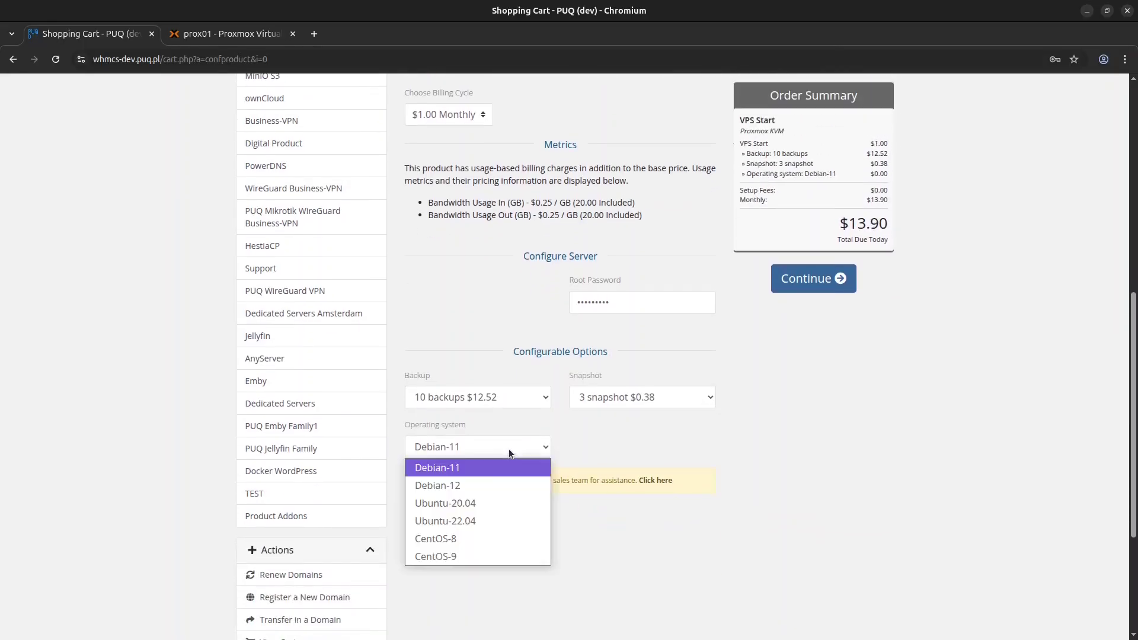
left_click(504, 488)
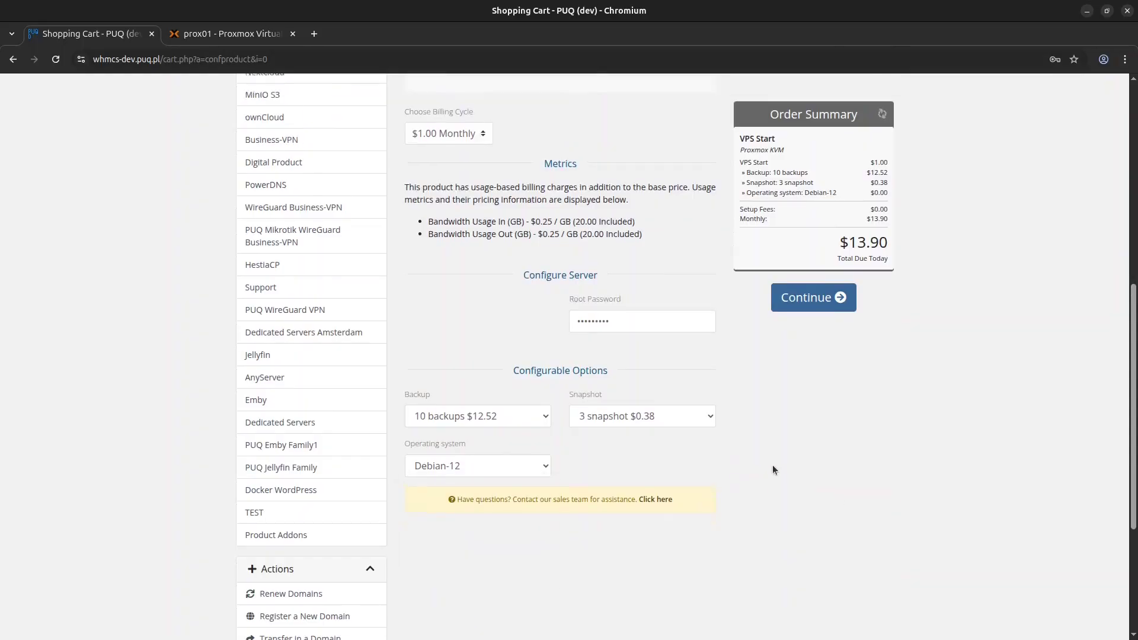
scroll(698, 344, "up", 6)
scroll(699, 344, "up", 1)
left_click(813, 502)
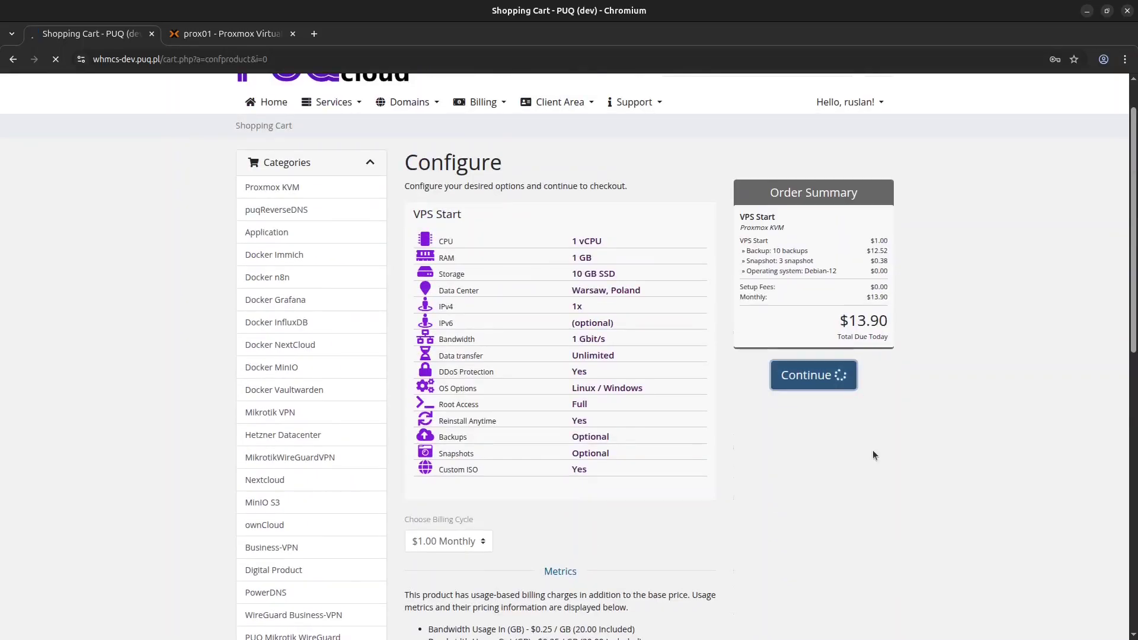
left_click(1003, 245)
left_click(833, 383)
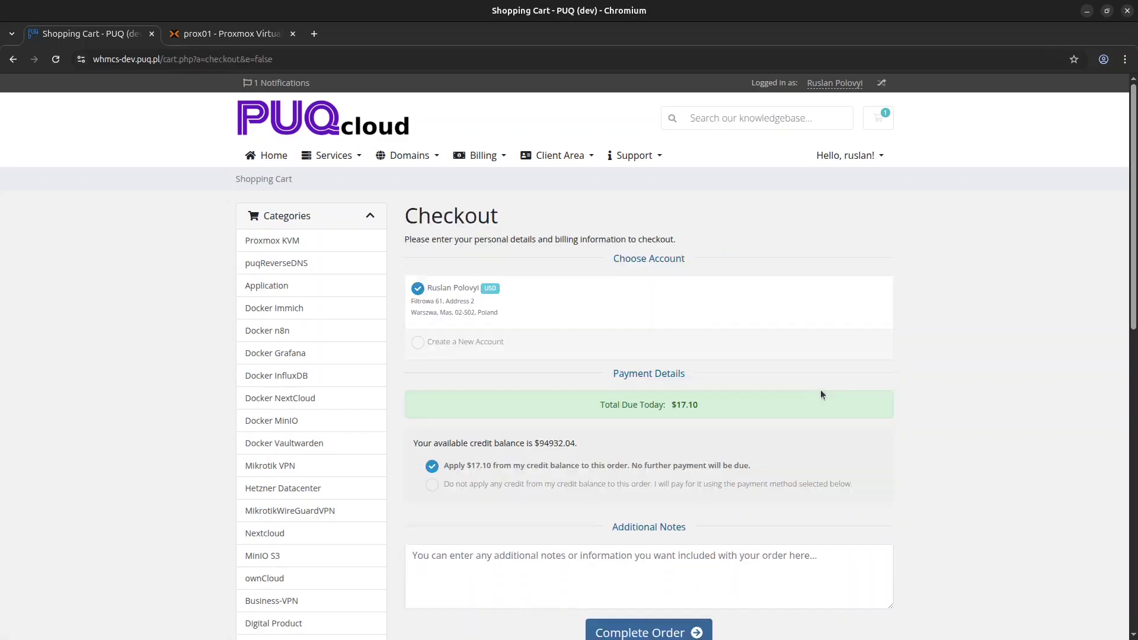
scroll(700, 351, "down", 3)
left_click(649, 500)
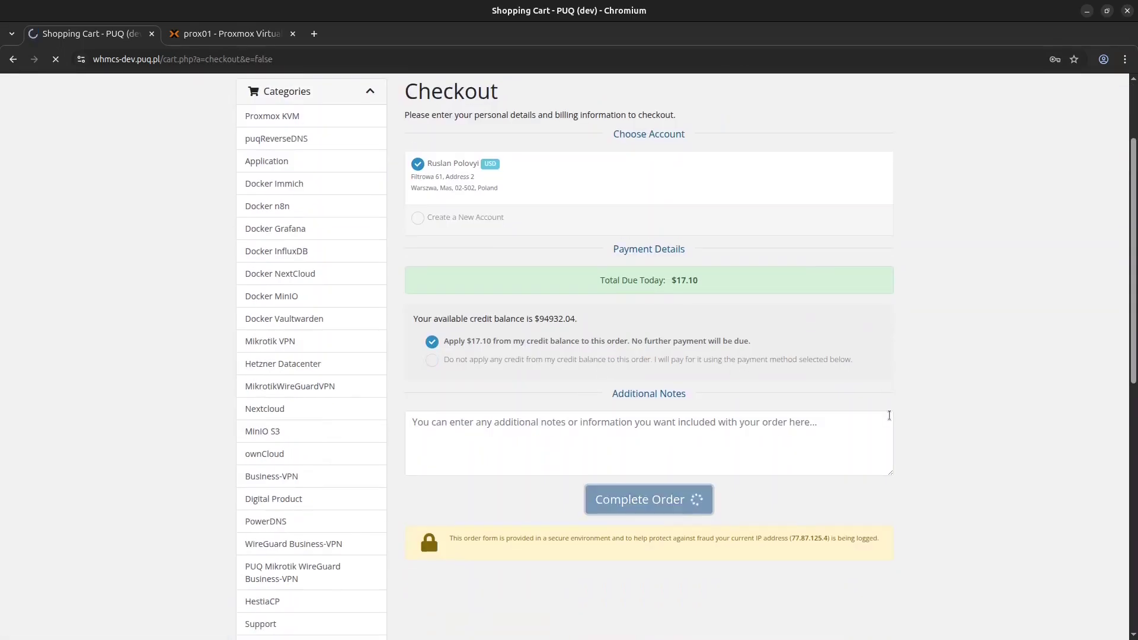
left_click(232, 34)
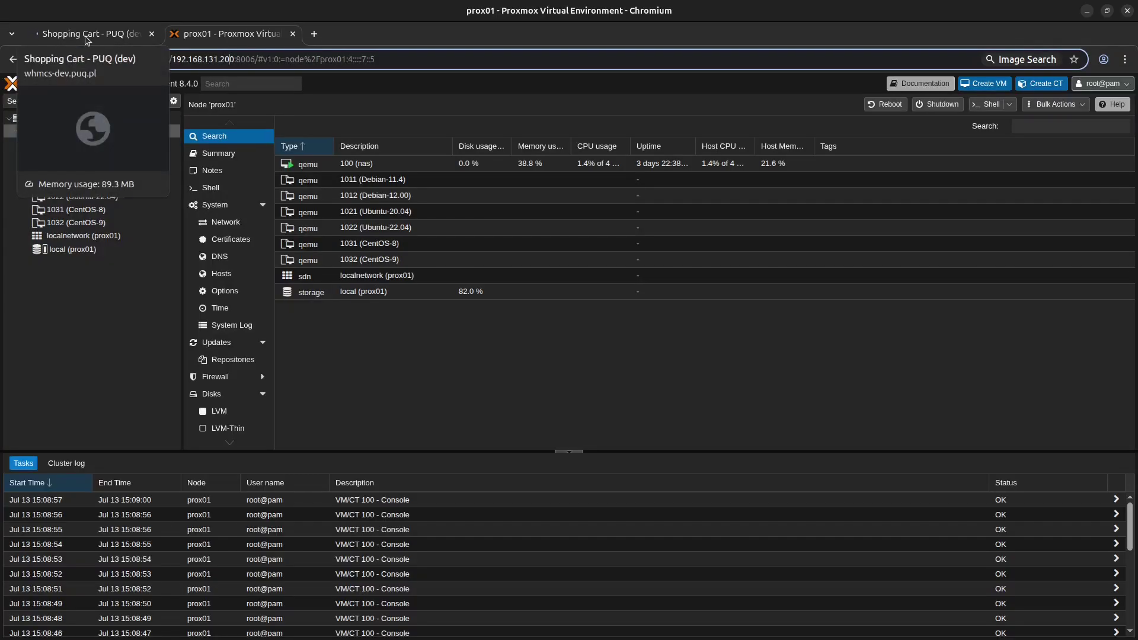
left_click(87, 34)
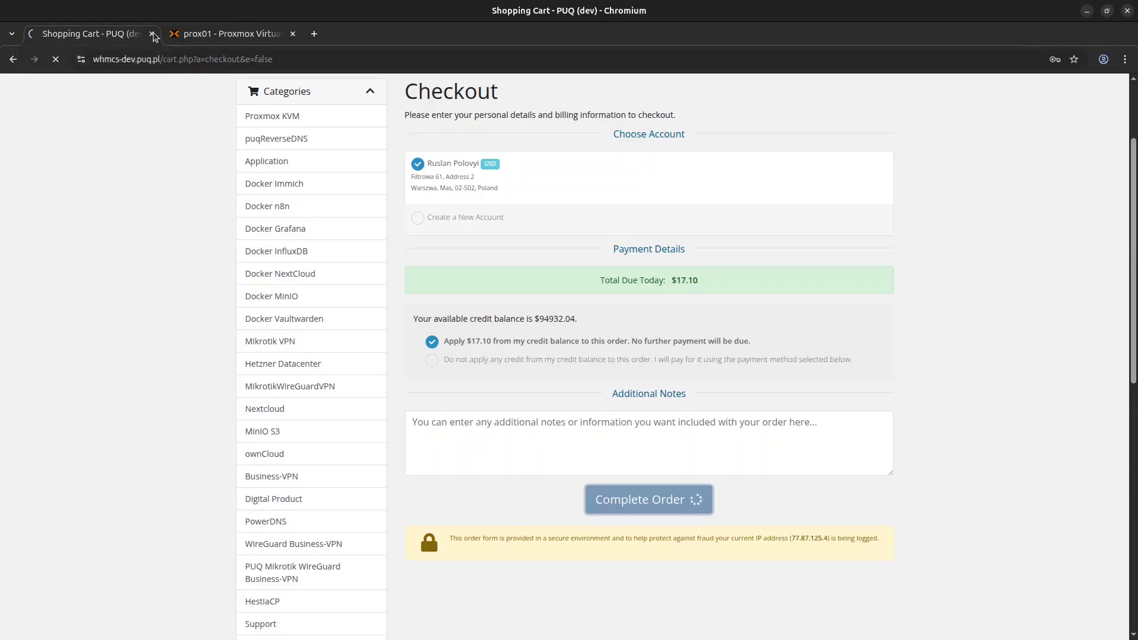
Open the task viewer for the VM 1012 clone task that creates VM 2000.
left_click(232, 34)
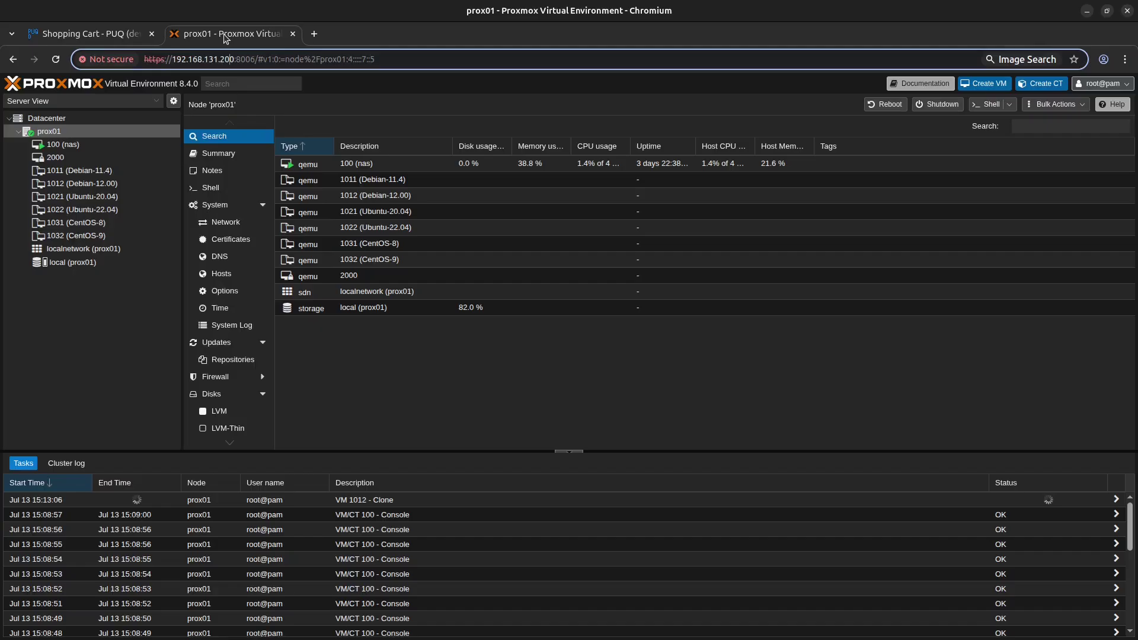
left_click(418, 500)
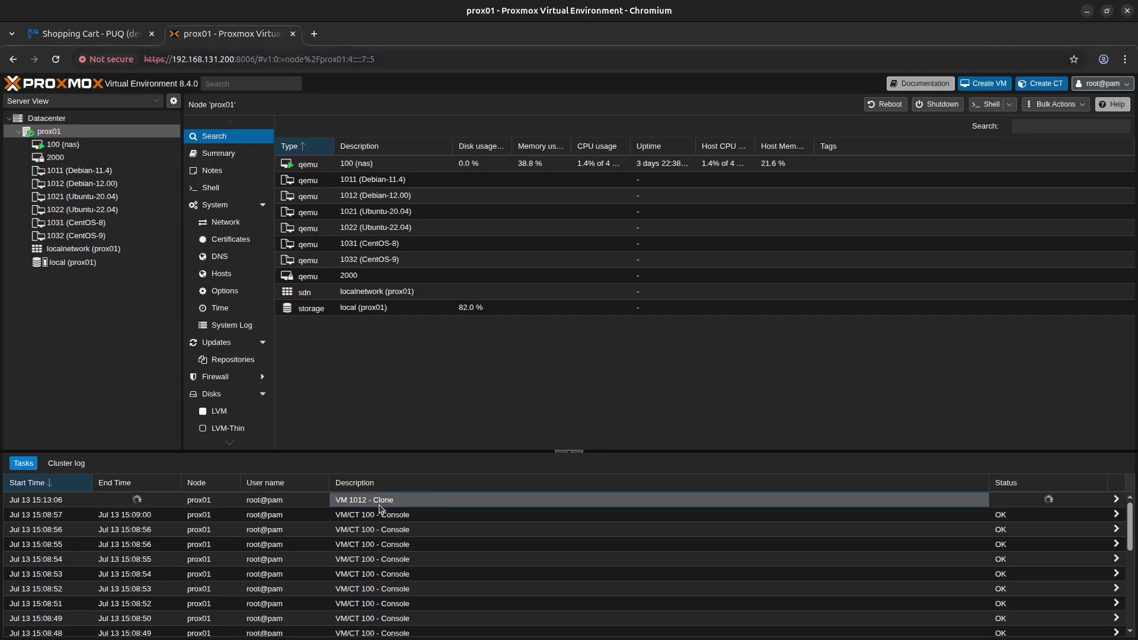
double_click(423, 498)
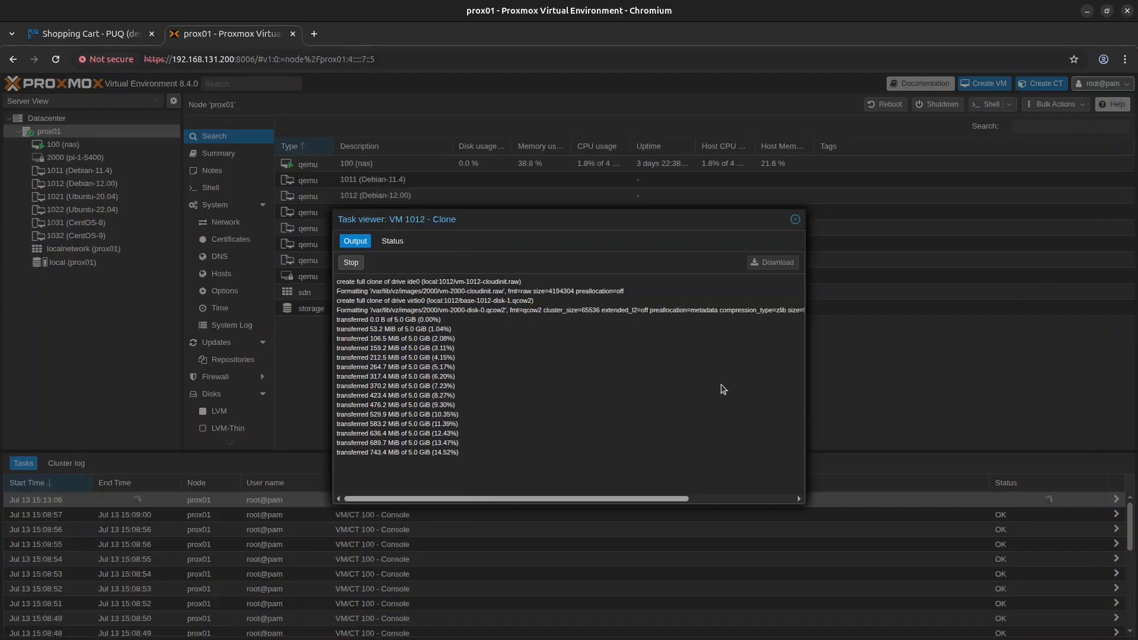
Open the VPS Start service details from Client Area > My Services.
left_click(90, 34)
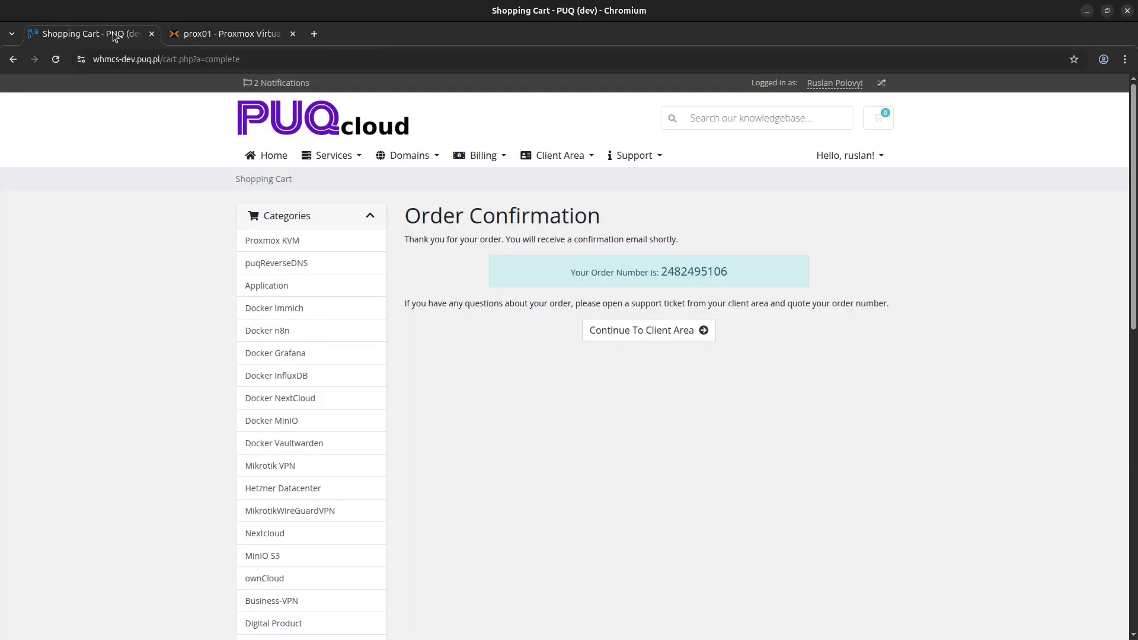
left_click(559, 154)
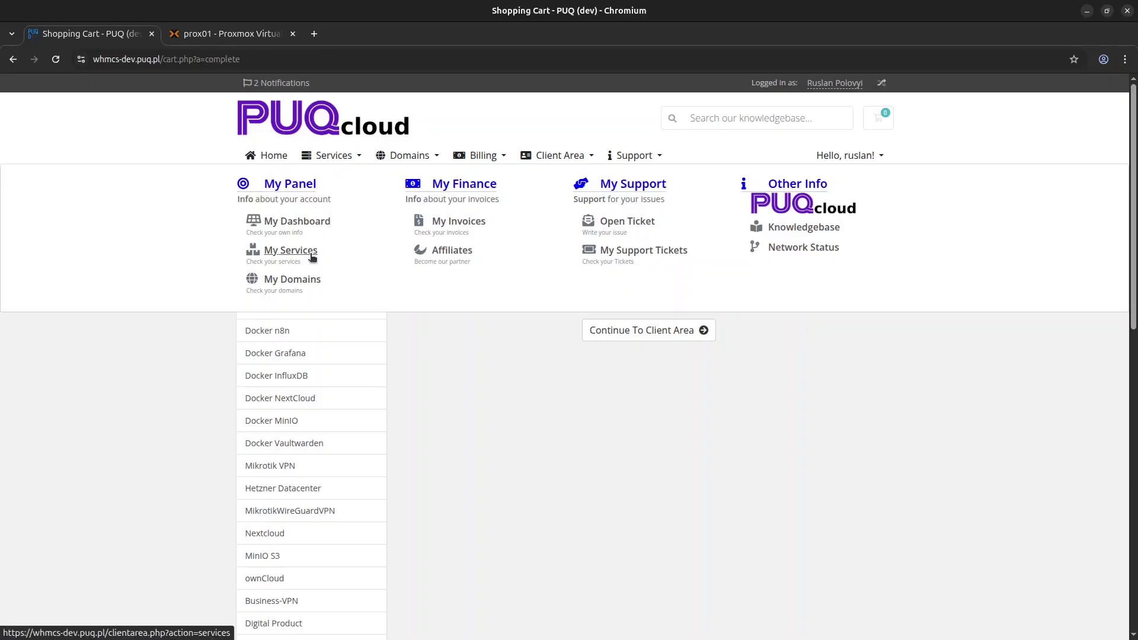
left_click(290, 250)
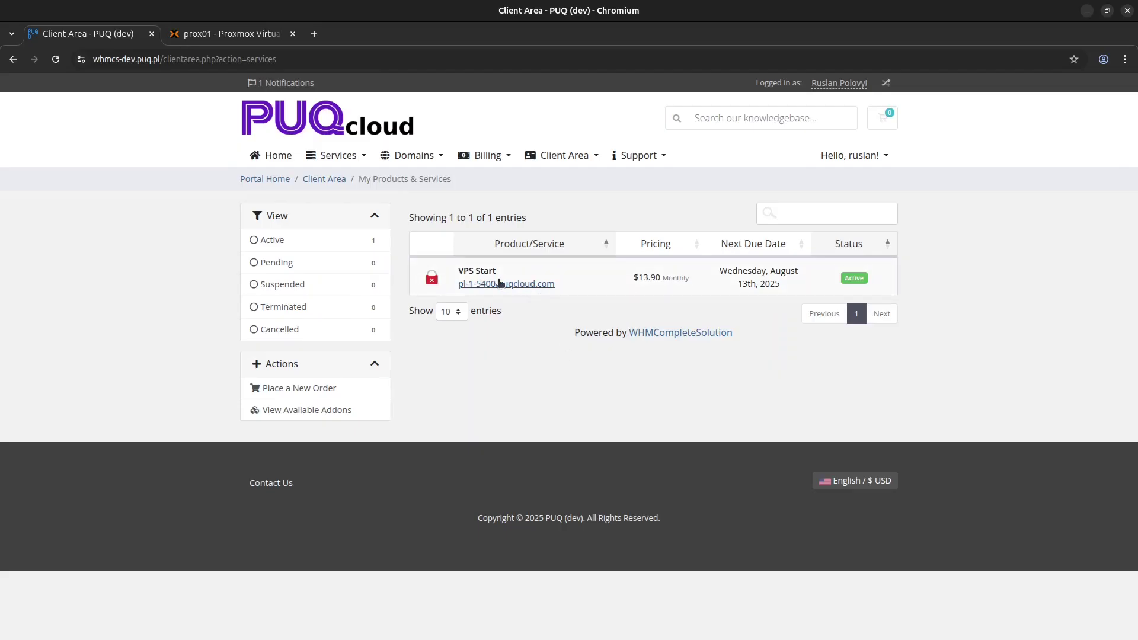
left_click(511, 283)
scroll(700, 295, "down", 1)
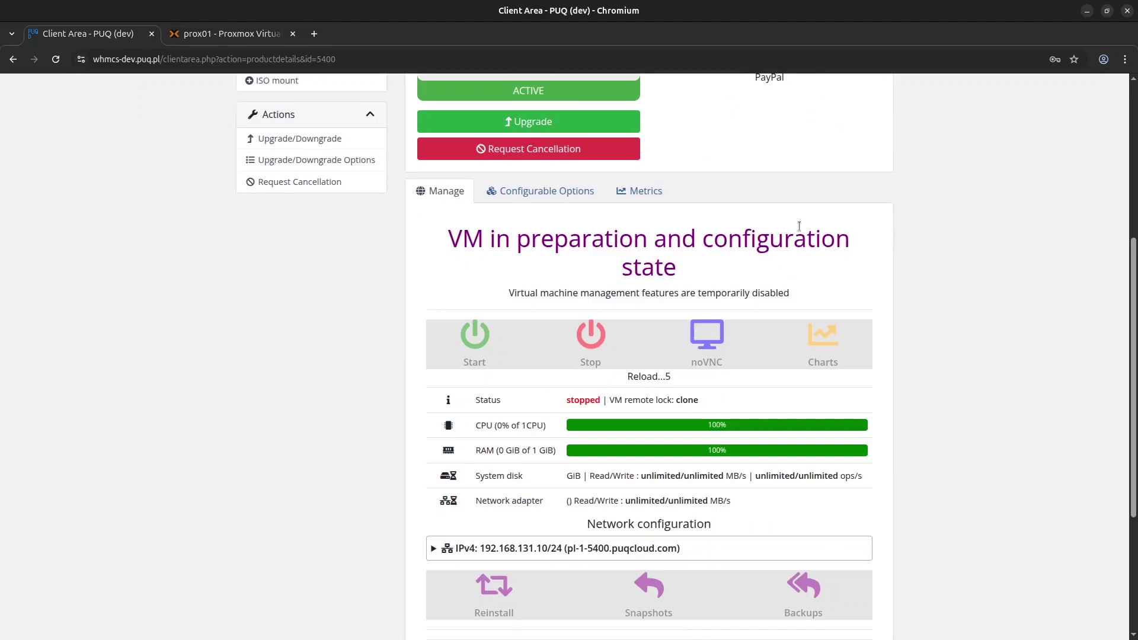
left_click_drag(462, 223, 998, 275)
left_click(998, 275)
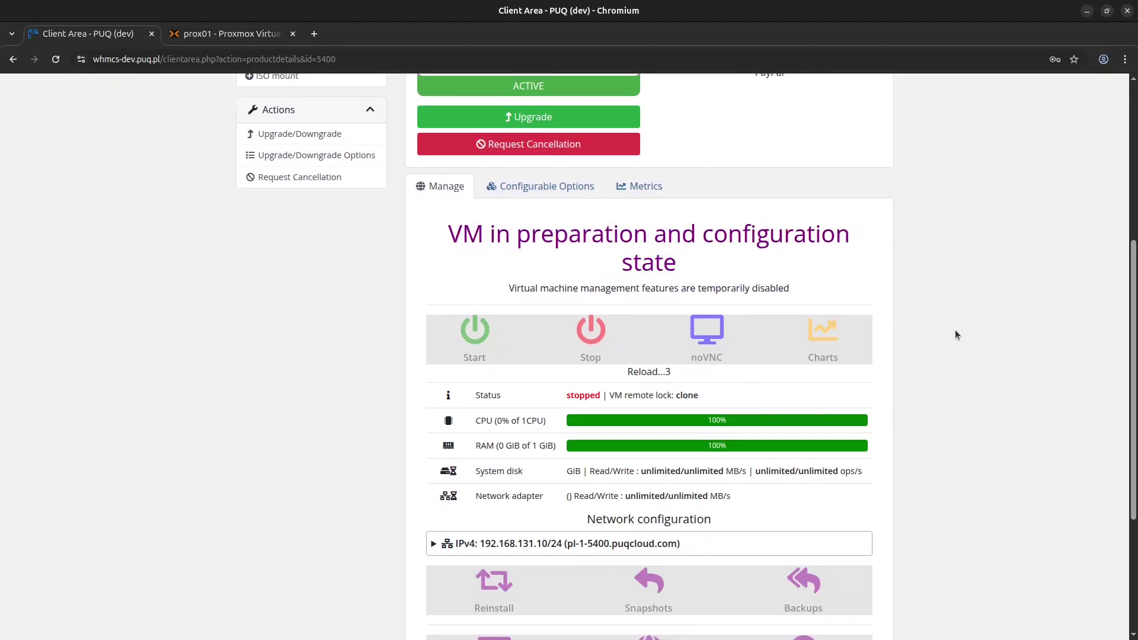
scroll(956, 338, "down", 2)
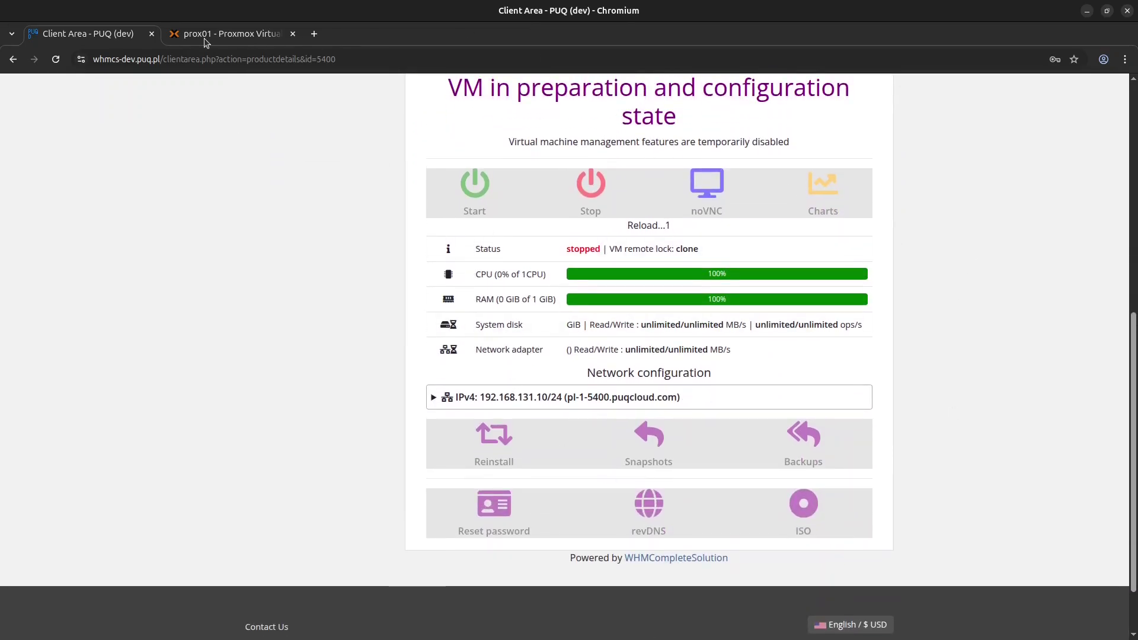
Expand the IPv4 config, check options and usage, and wait for VM 2000 to run.
left_click(227, 33)
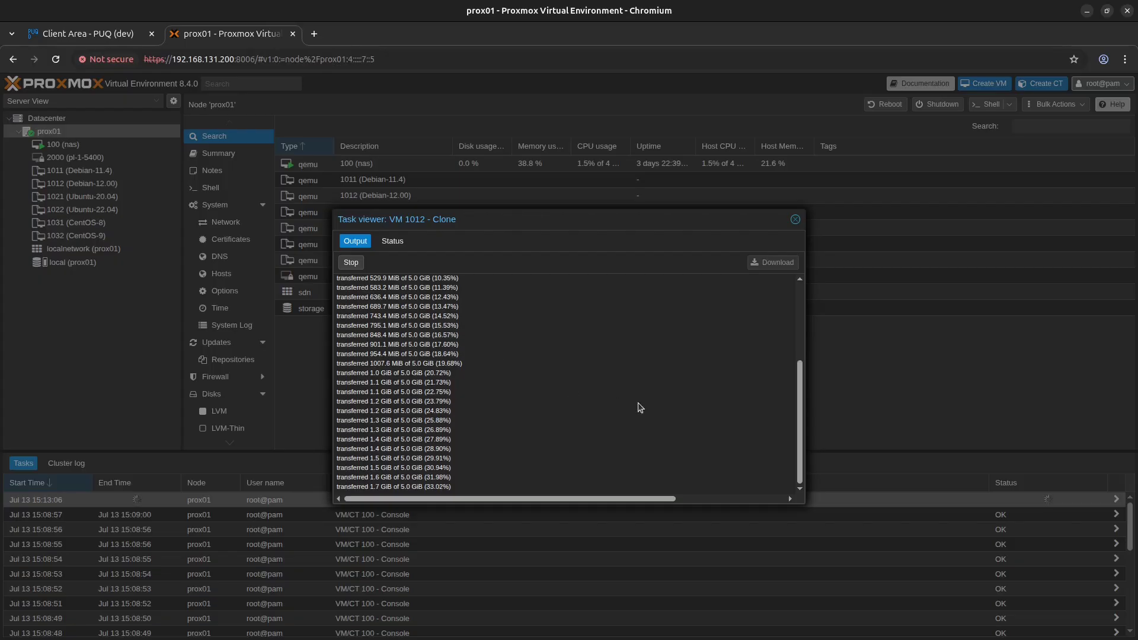
left_click(106, 41)
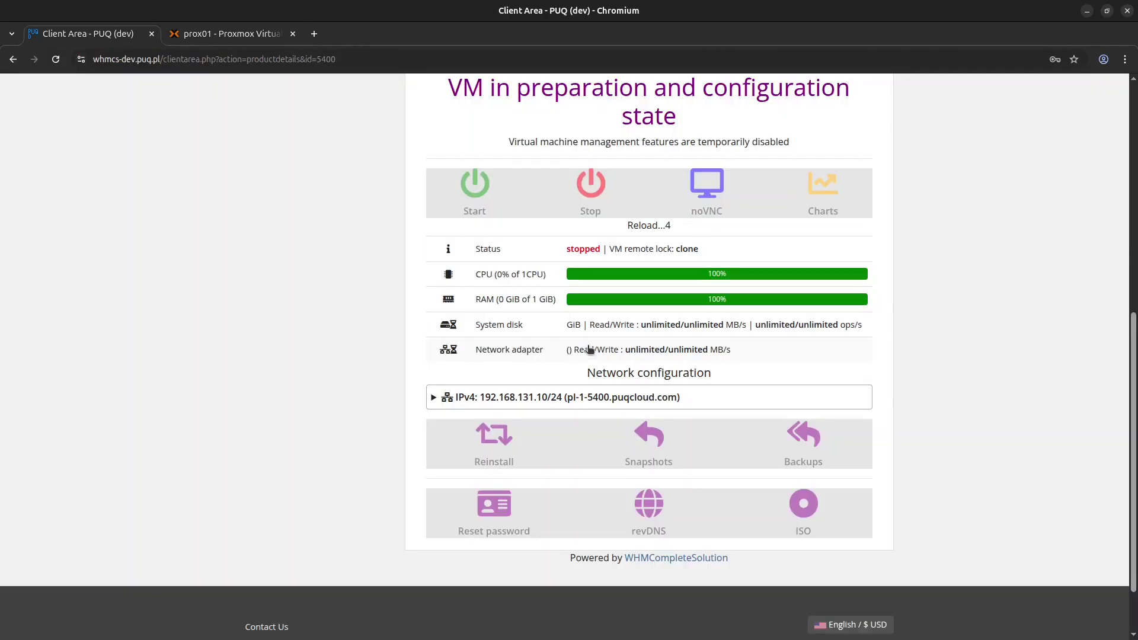
left_click(440, 404)
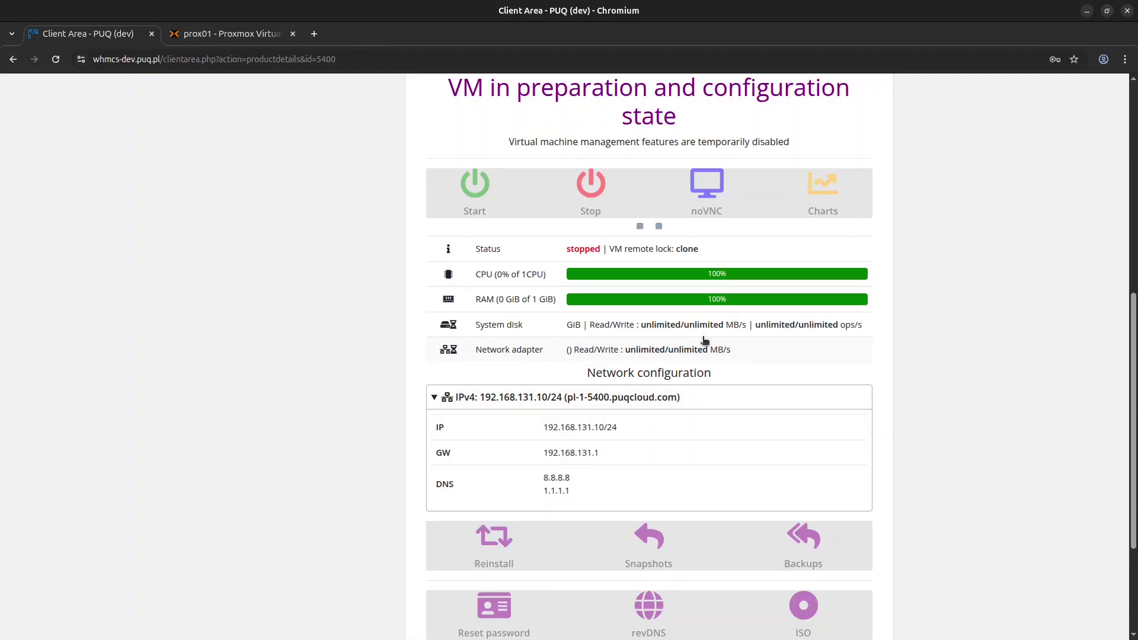
scroll(705, 354, "up", 3)
scroll(703, 340, "up", 2)
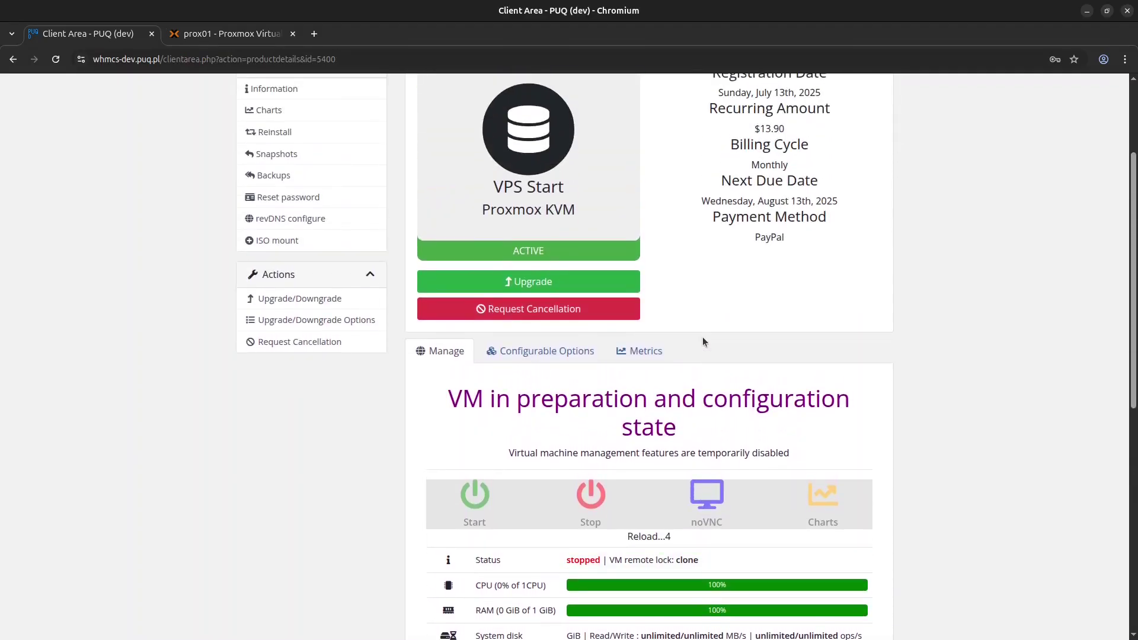
scroll(703, 340, "down", 3)
left_click(498, 190)
left_click(645, 396)
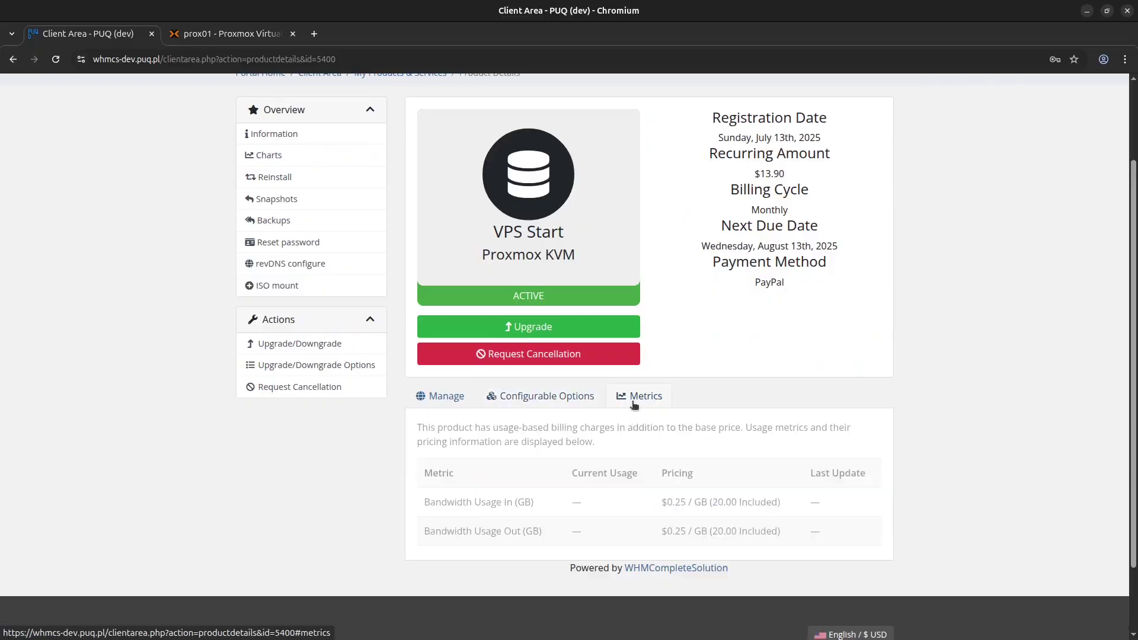
left_click(445, 397)
scroll(708, 430, "down", 5)
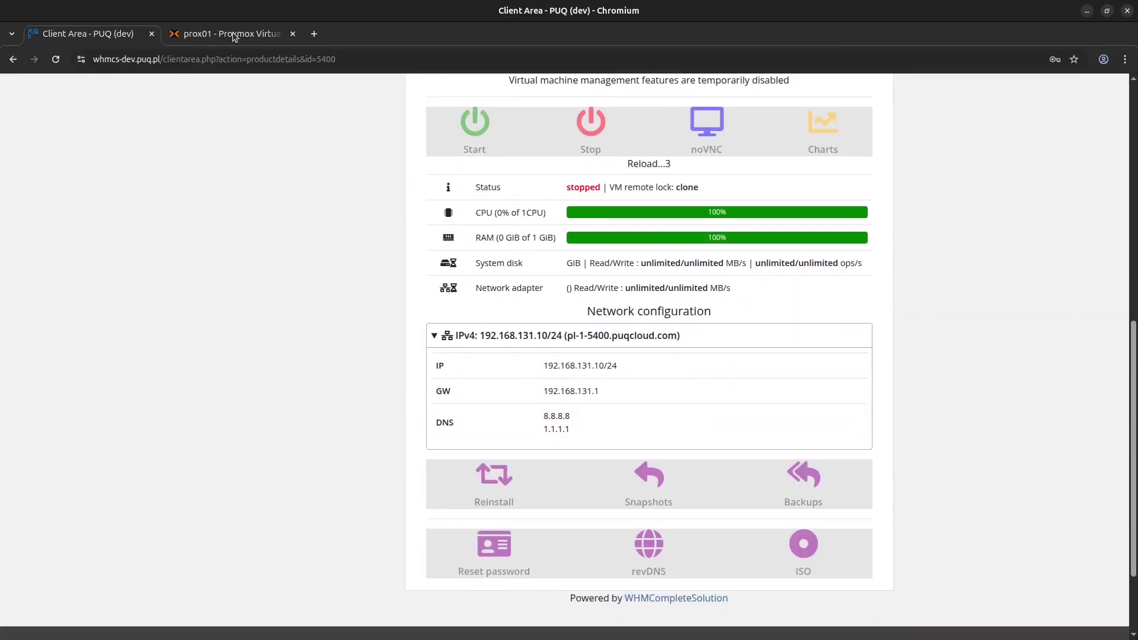
key("ctrl+Tab")
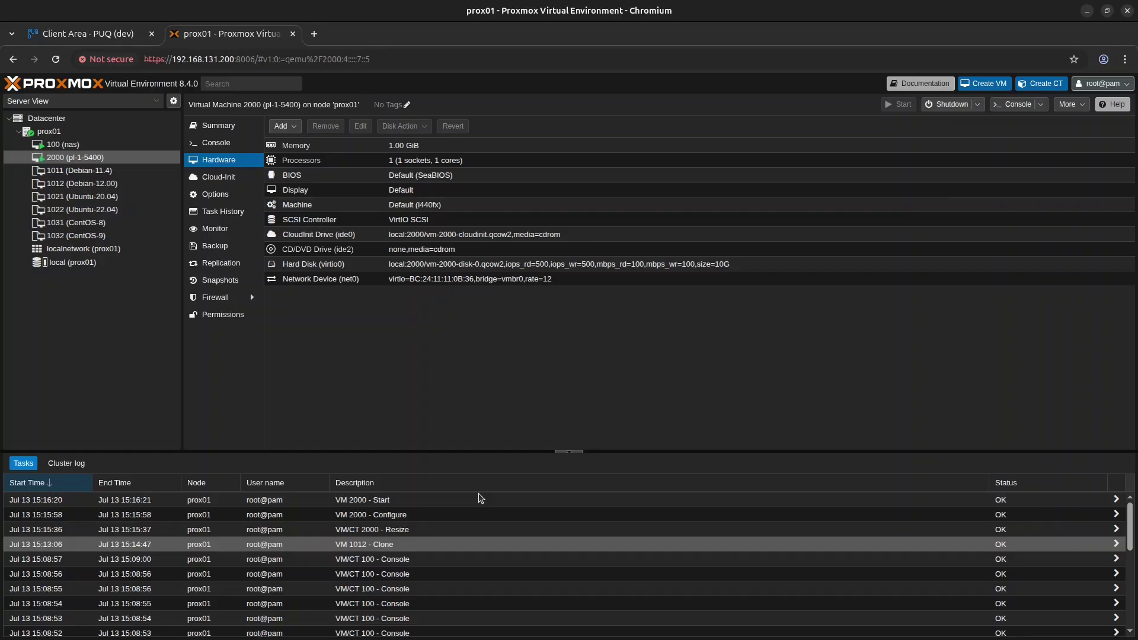
left_click(88, 35)
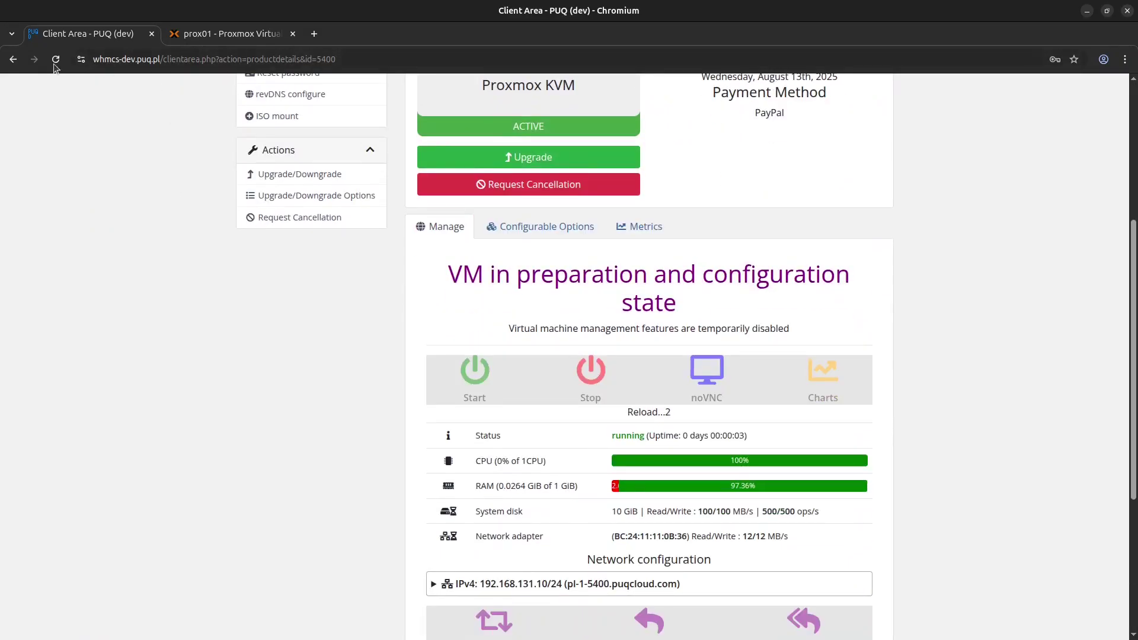
scroll(253, 341, "down", 1)
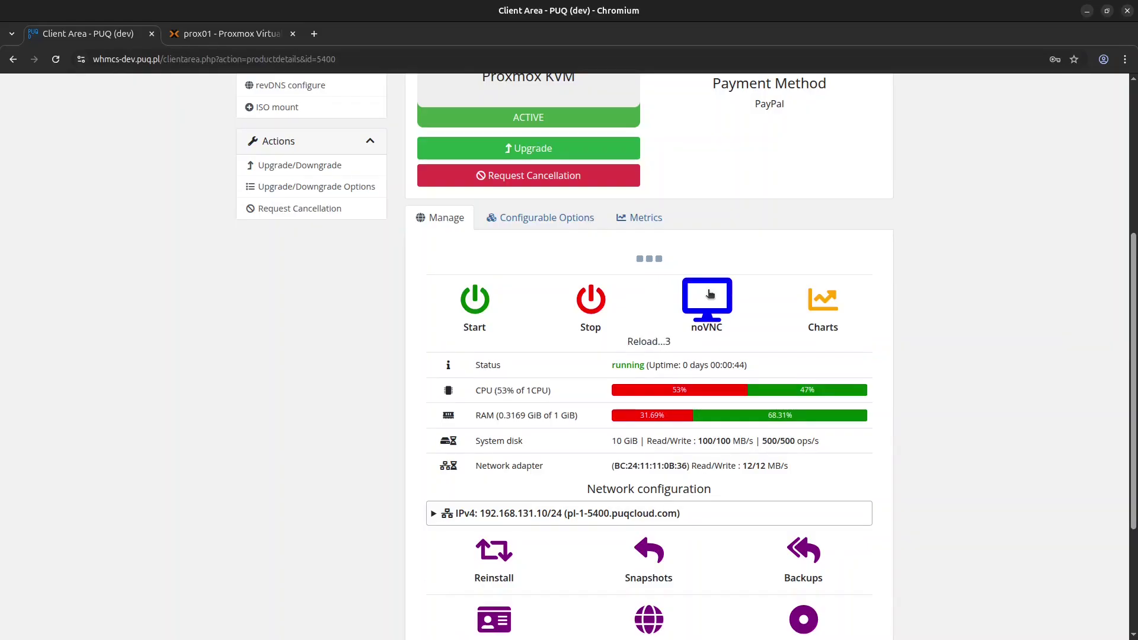
Log into the Debian VPS noVNC console as root, run df -h, and close it.
left_click(658, 267)
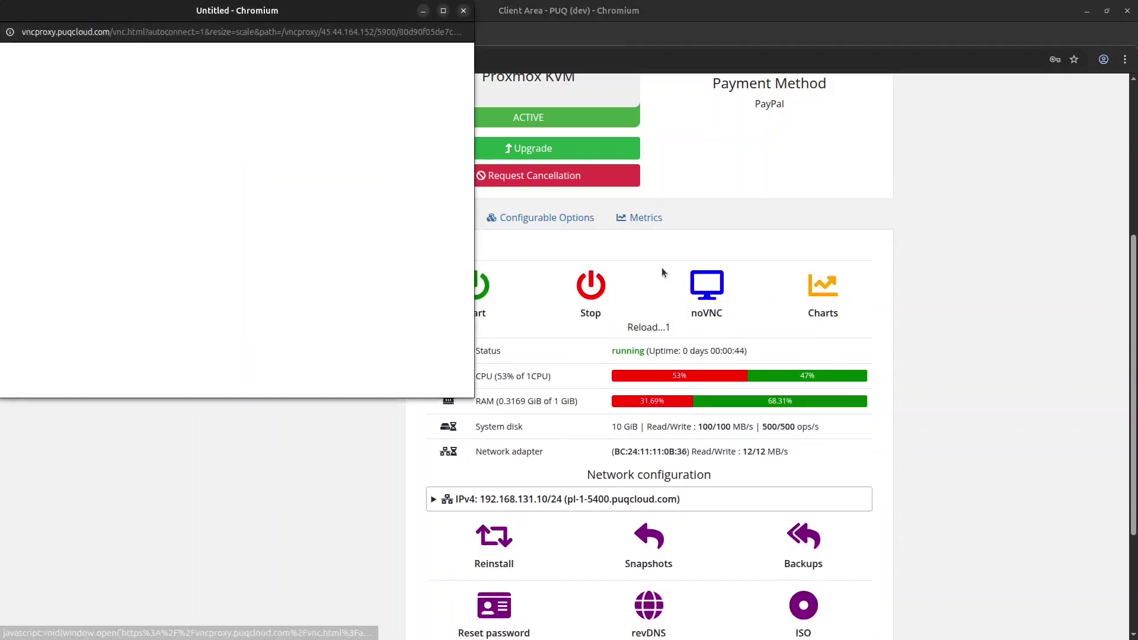
double_click(330, 10)
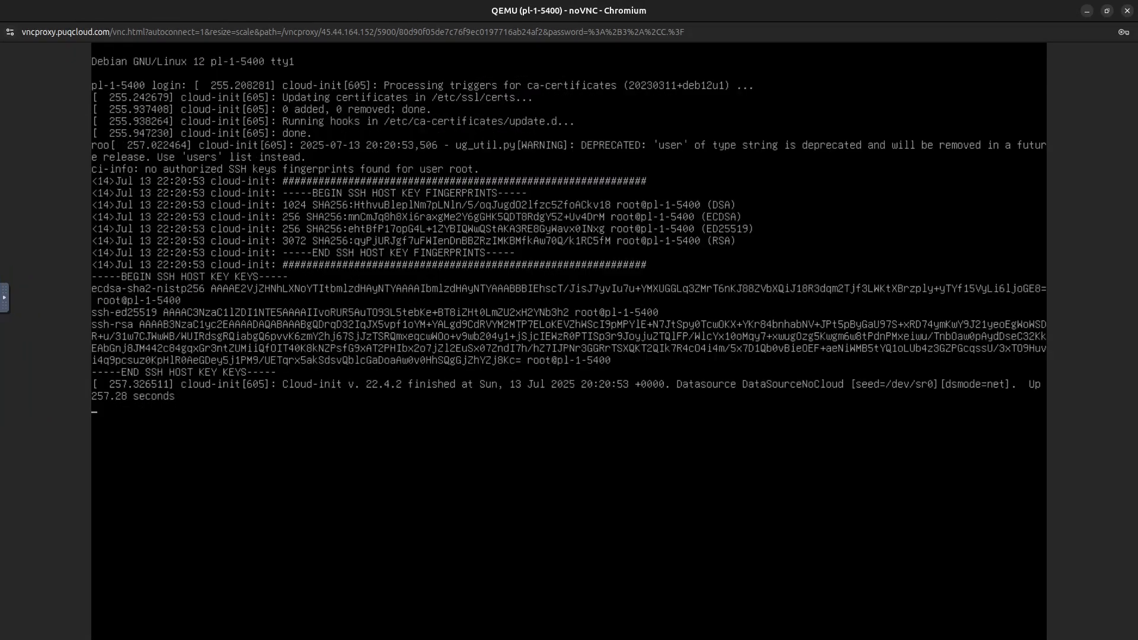
key("Return")
key("Return")
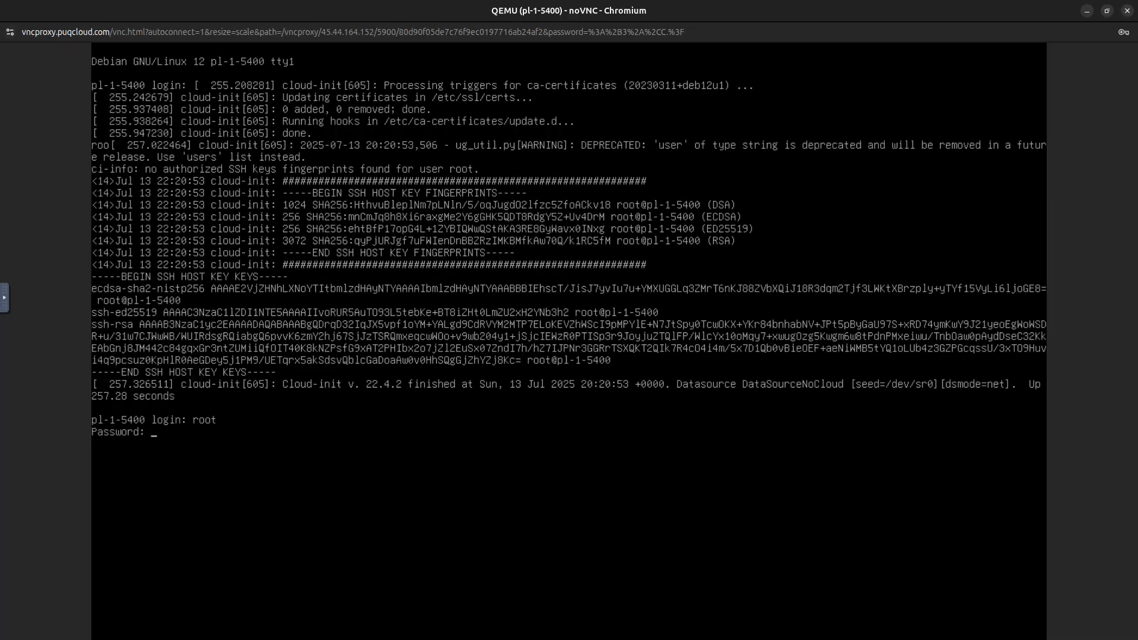
key("Return")
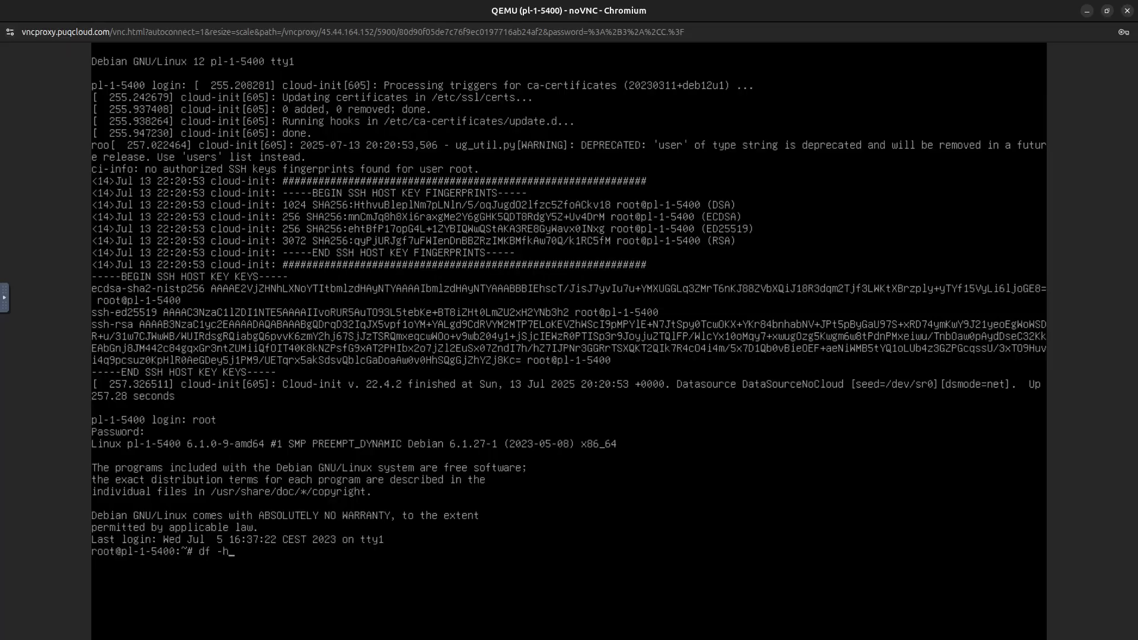
key("Return")
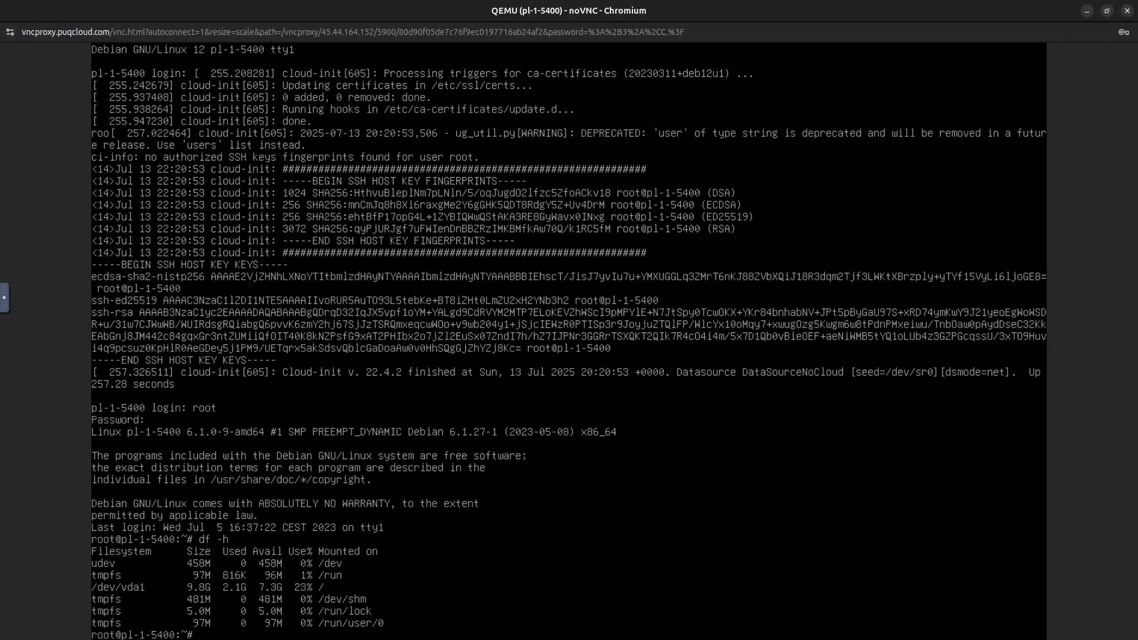
left_click(1127, 10)
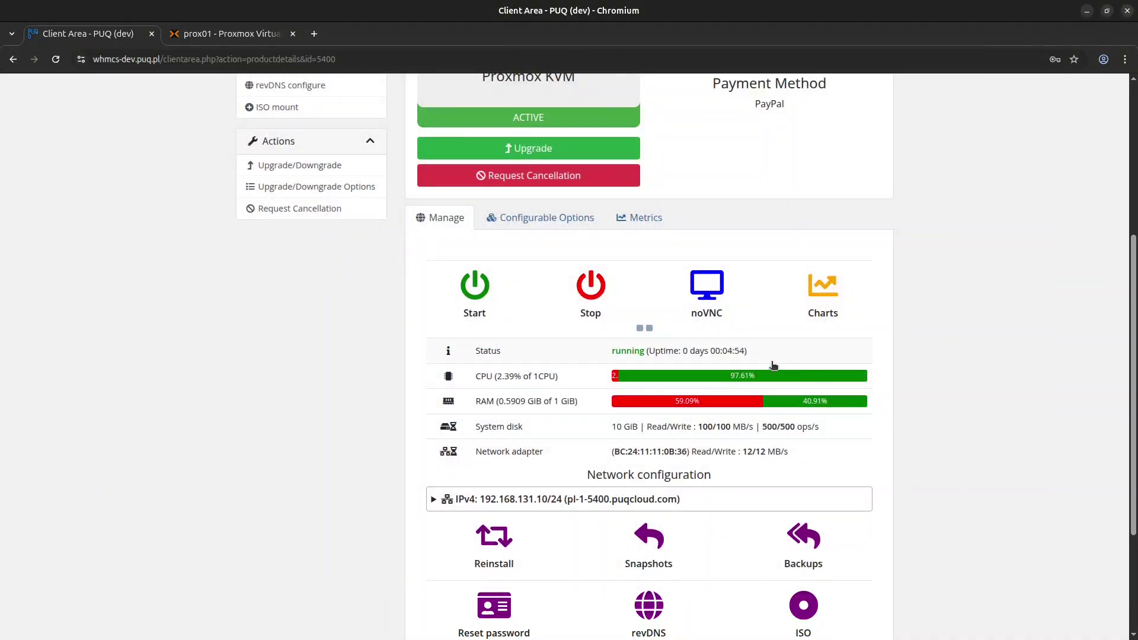
scroll(765, 365, "up", 5)
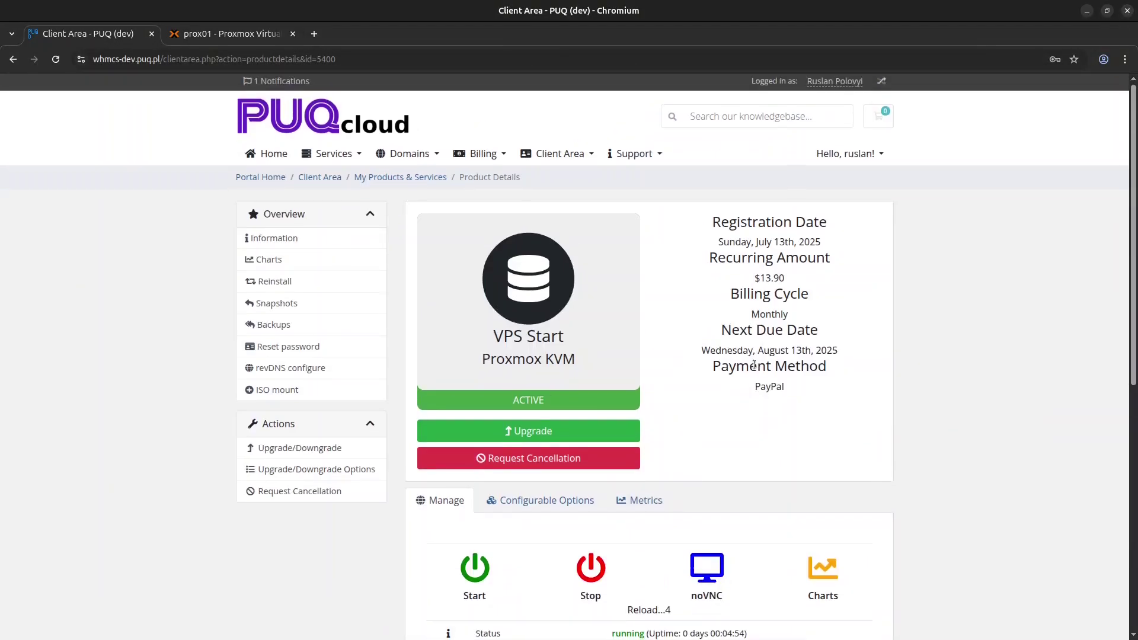
scroll(600, 372, "down", 5)
scroll(600, 372, "down", 3)
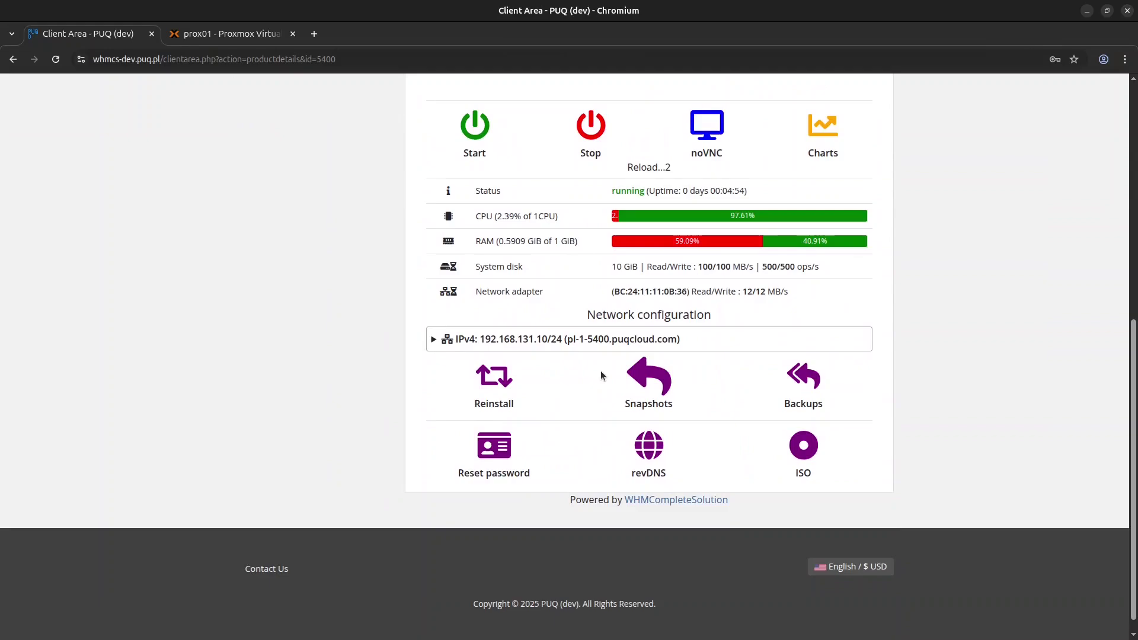
Open the VPS Start Snapshots page, showing 0 of 3 used, and glance at Proxmox.
left_click(650, 379)
left_click(226, 35)
Take a snapshot described test1 and confirm it appears in Proxmox.
left_click(87, 34)
left_click(532, 271)
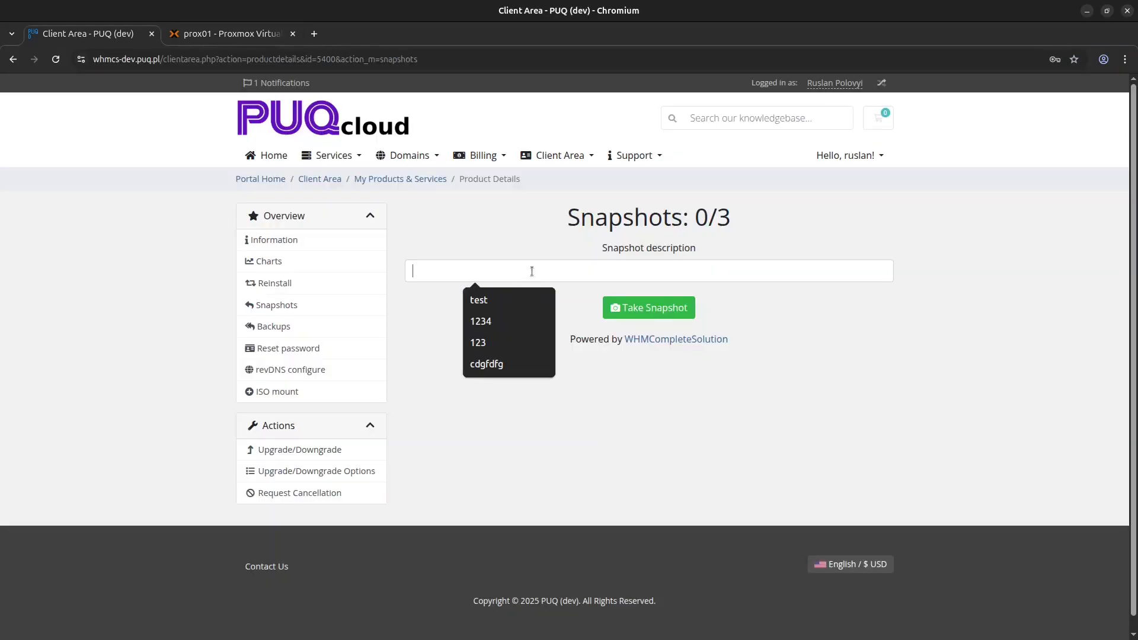
type("test1")
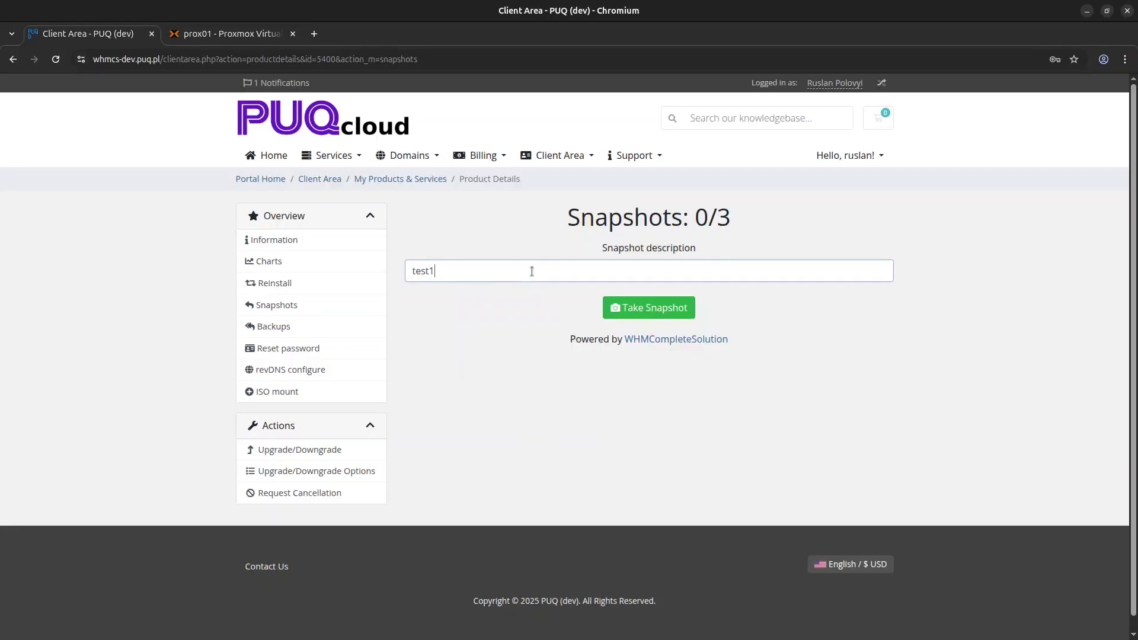
left_click(648, 307)
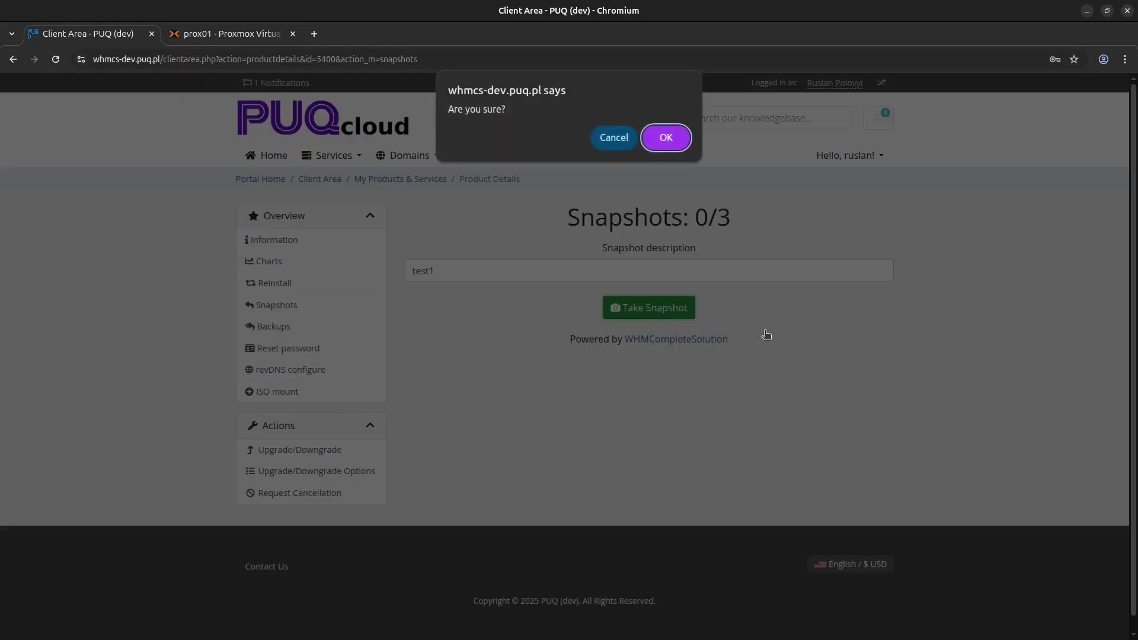
left_click(666, 138)
left_click(226, 33)
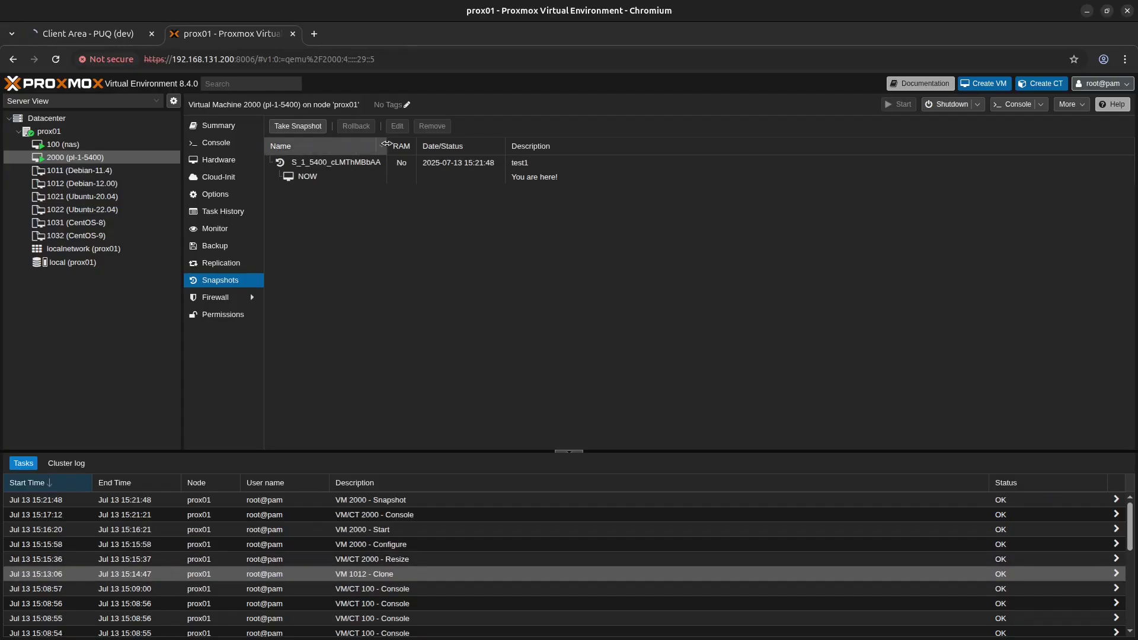
Take a second snapshot described test2 and check the Proxmox snapshot list.
left_click(98, 33)
left_click(578, 309)
type("tes")
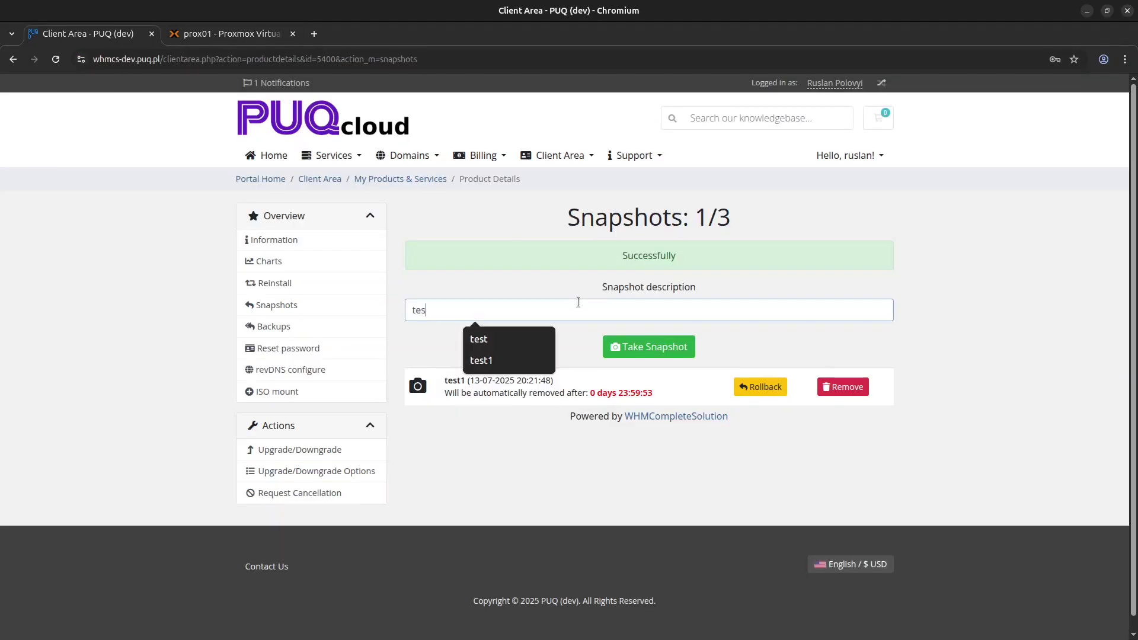
type("t2")
left_click(648, 346)
left_click(666, 132)
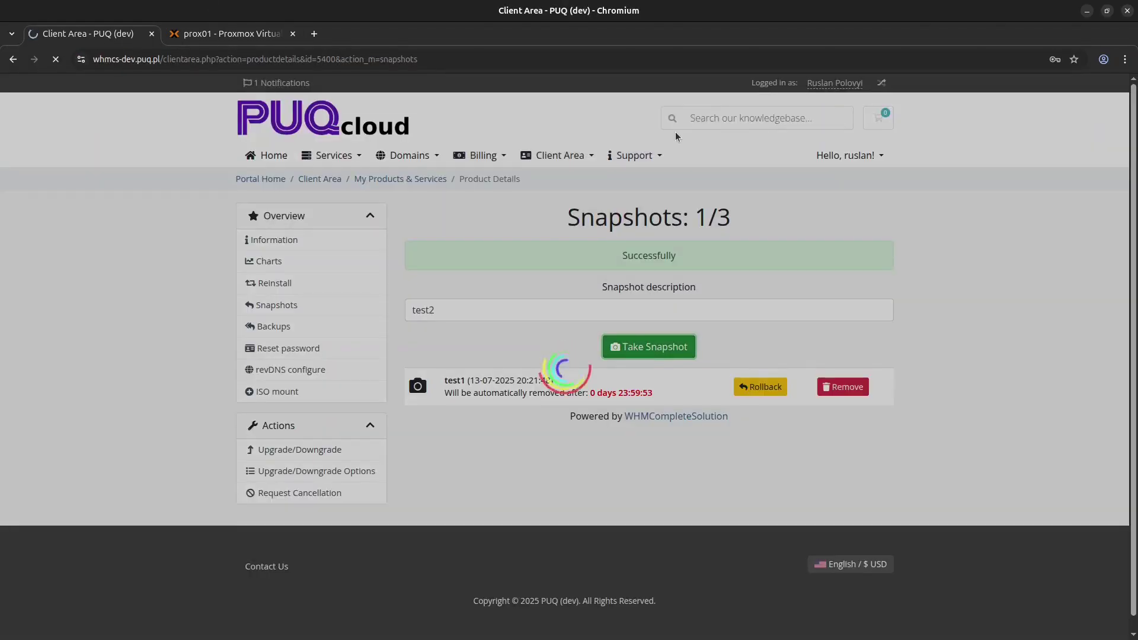
left_click(222, 35)
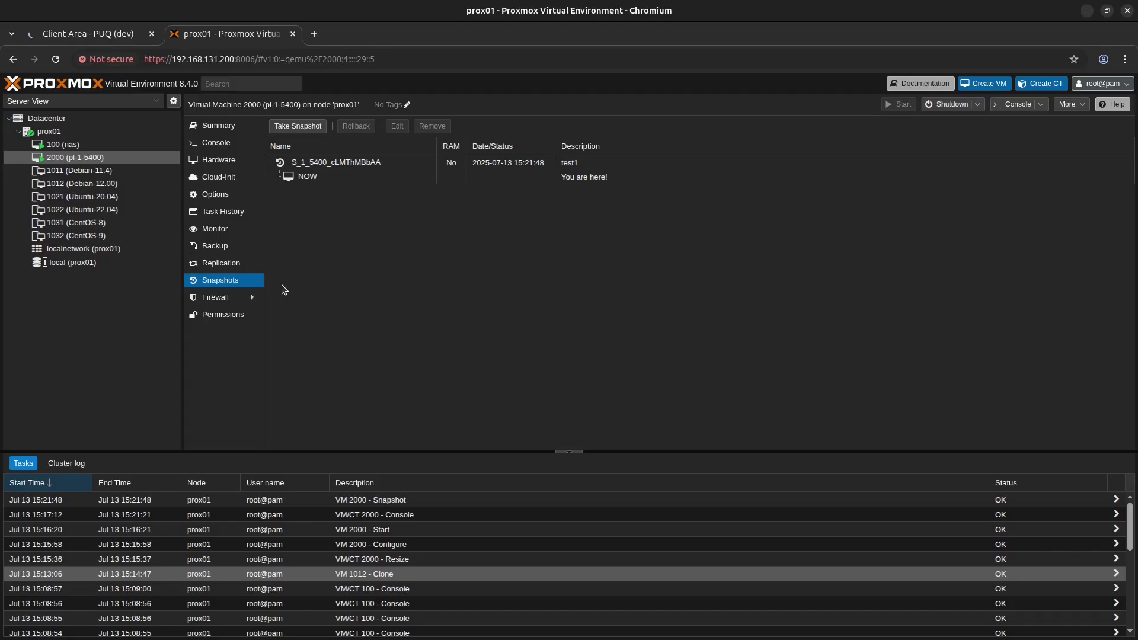
Take a third snapshot described test3 and verify all three in Proxmox.
left_click(88, 35)
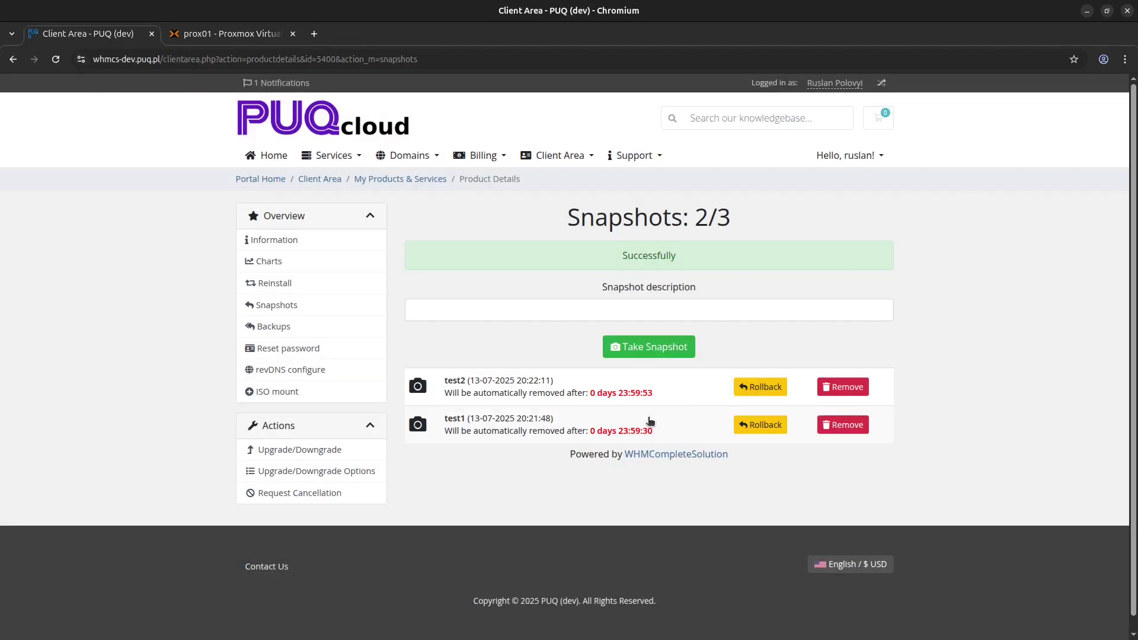
left_click(601, 306)
type("test3")
left_click(648, 346)
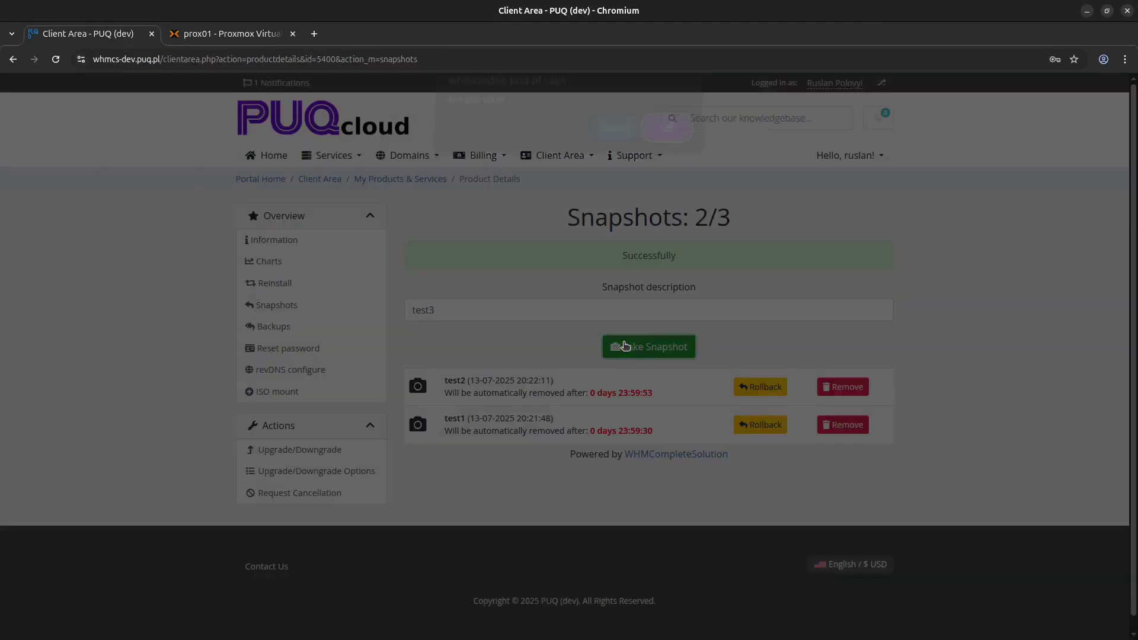
left_click(666, 131)
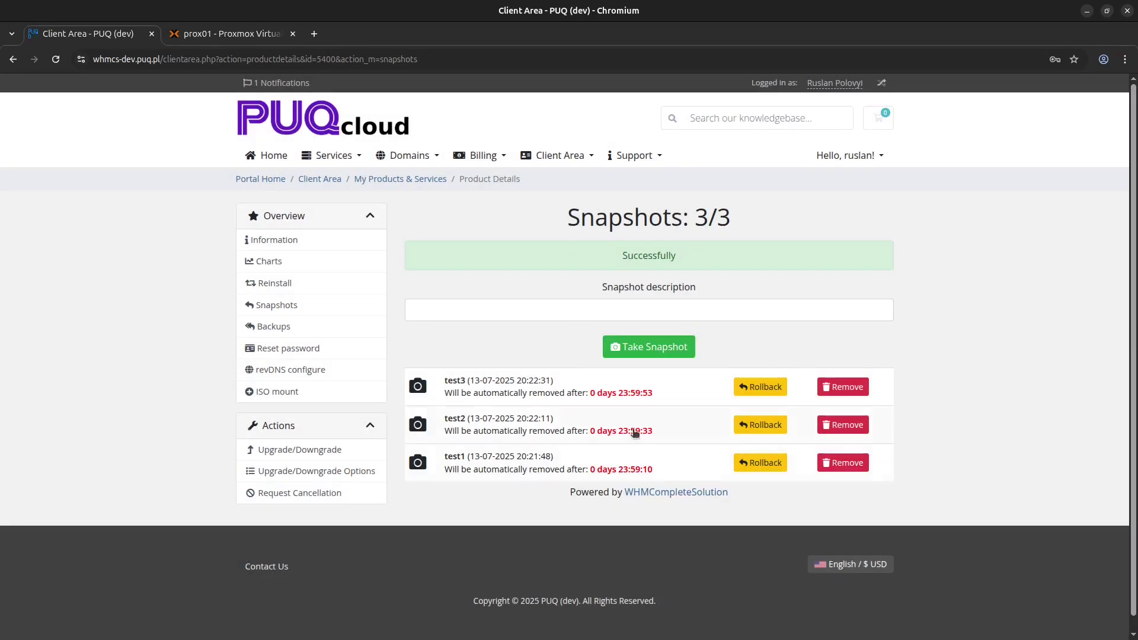
left_click(230, 33)
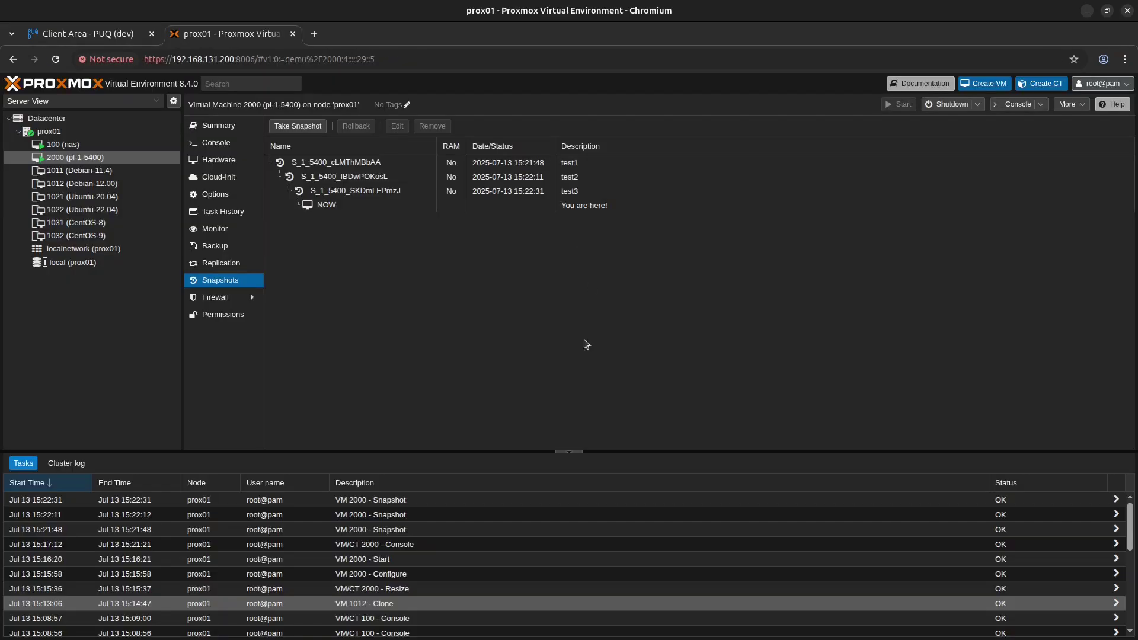
left_click(113, 32)
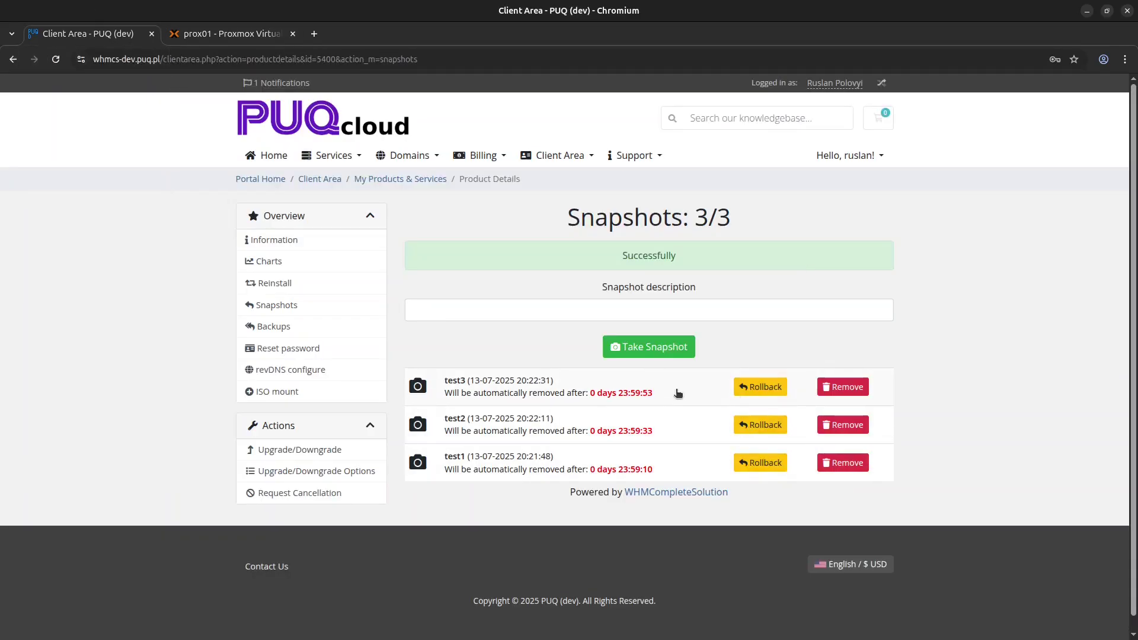
left_click(273, 326)
scroll(590, 417, "down", 5)
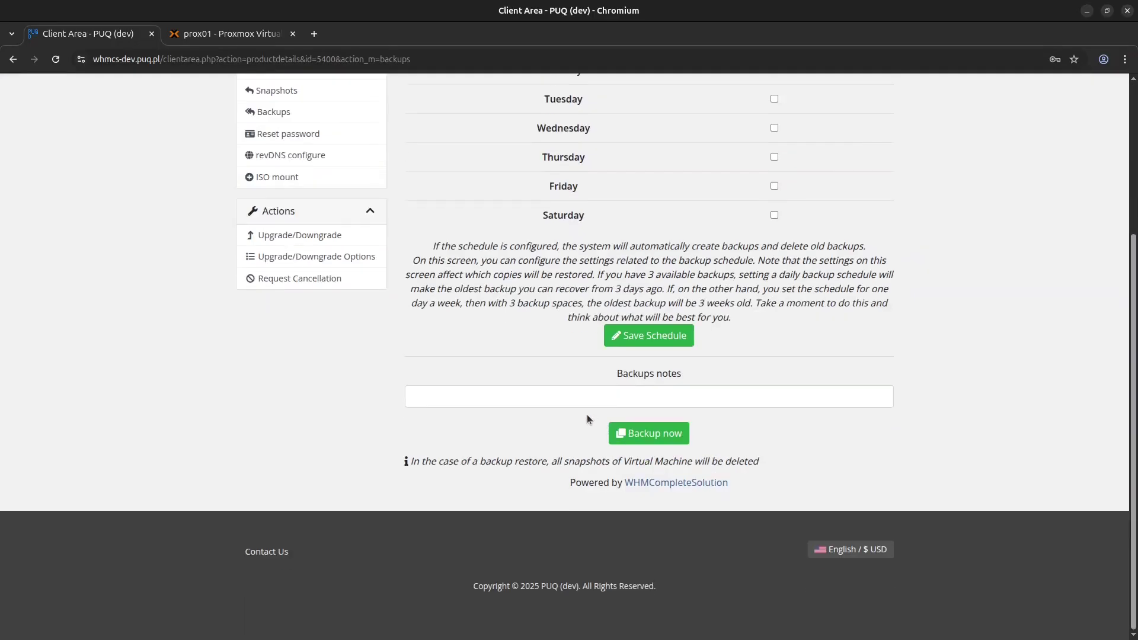
Save a Sunday-through-Saturday backup schedule and watch the VM 2000 backup task in Proxmox.
left_click(574, 398)
scroll(573, 398, "up", 5)
left_click(775, 255)
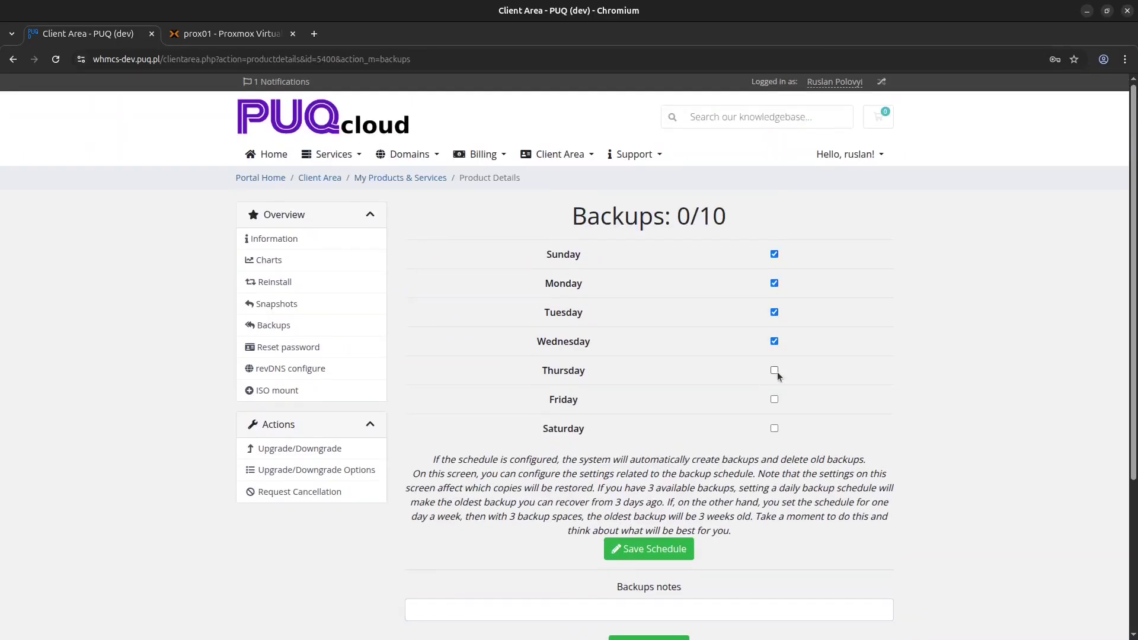
left_click(775, 429)
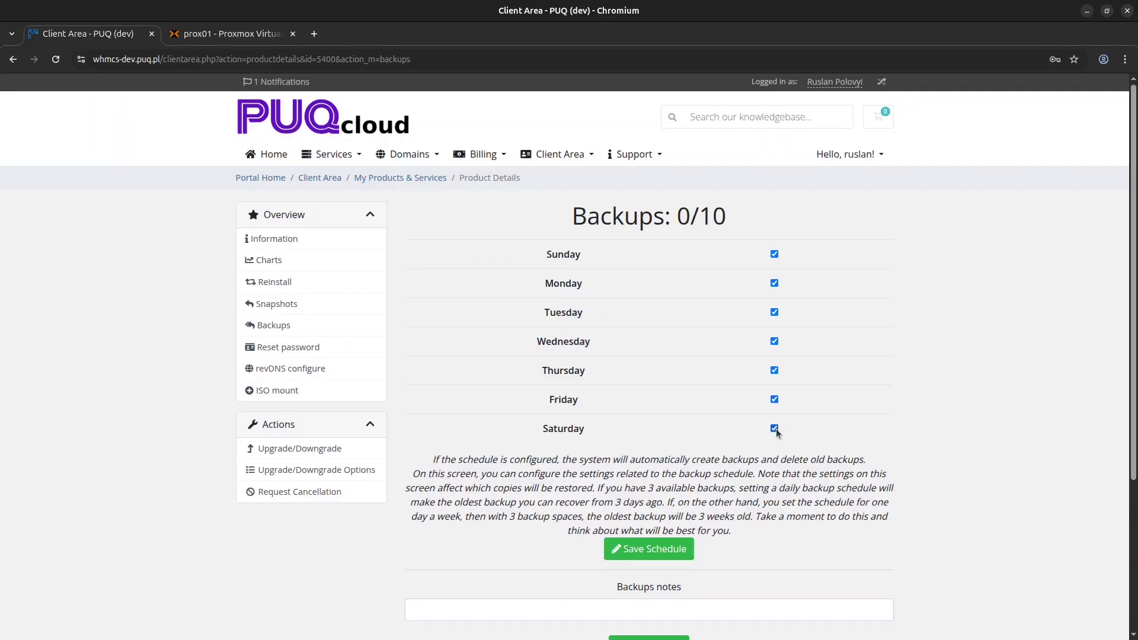
left_click(654, 551)
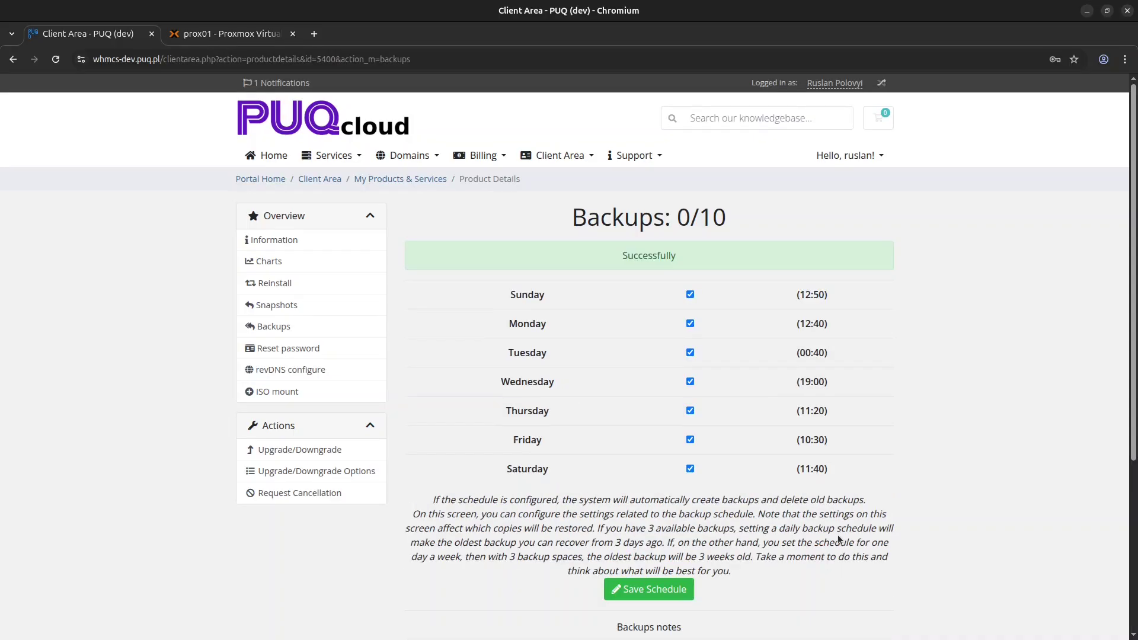
key("ctrl+Tab")
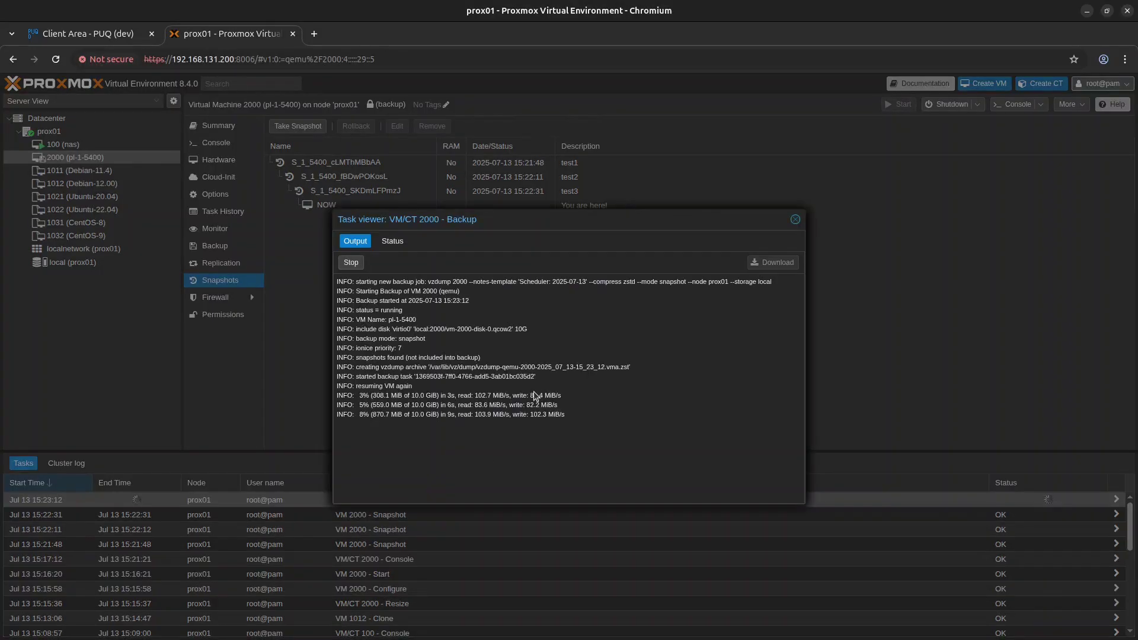
left_click(116, 35)
scroll(639, 488, "down", 5)
scroll(640, 488, "up", 2)
scroll(640, 488, "up", 5)
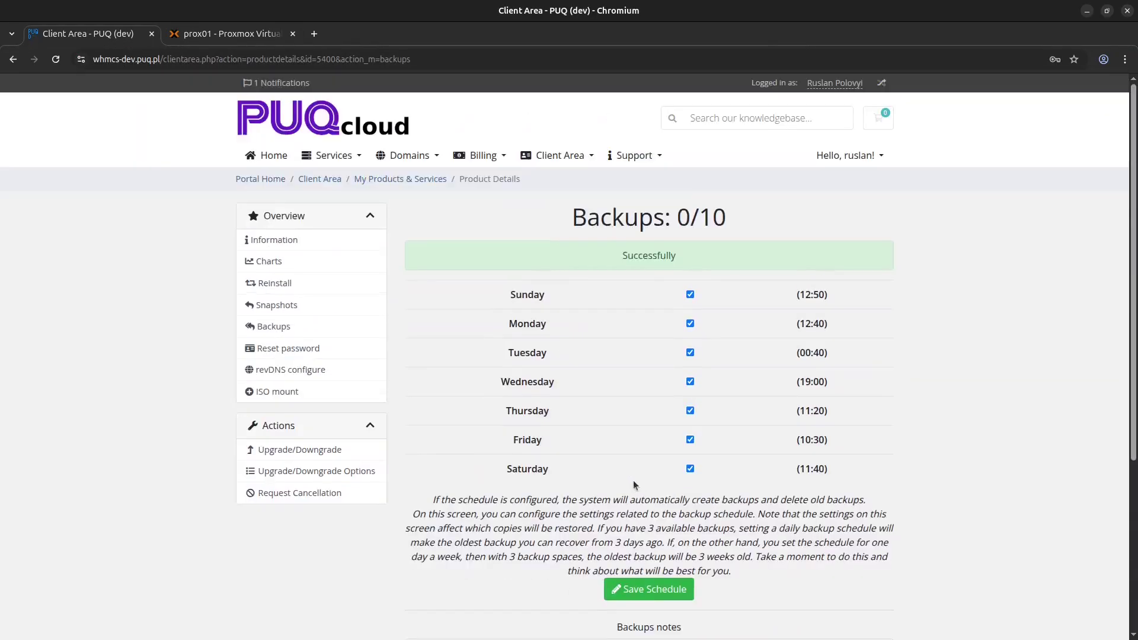
left_click(274, 240)
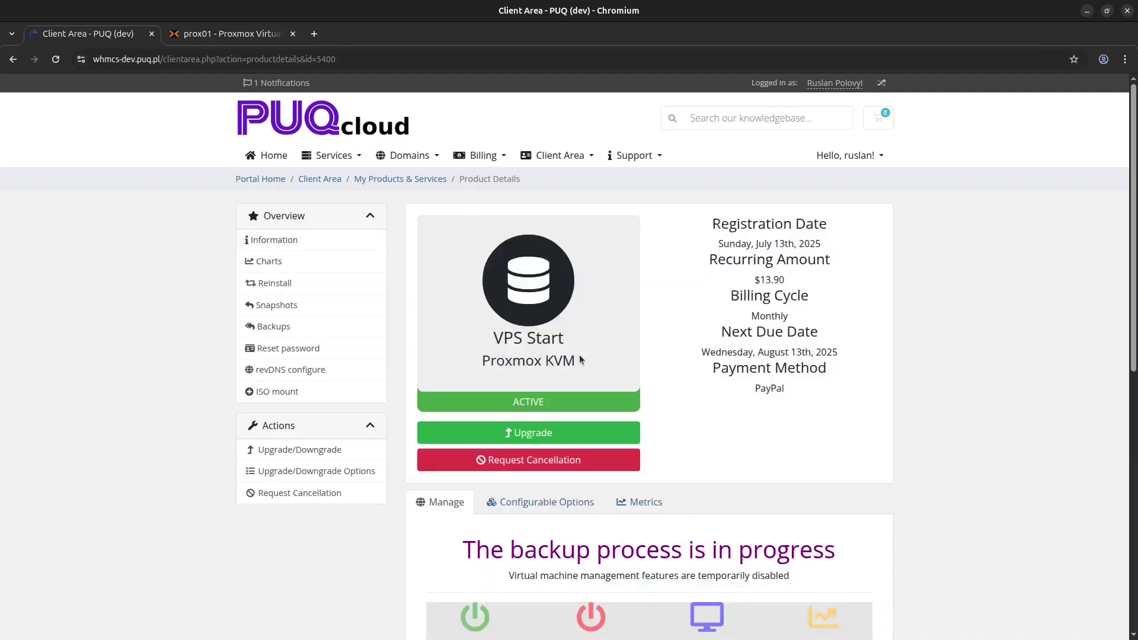
scroll(579, 354, "down", 5)
scroll(579, 355, "up", 2)
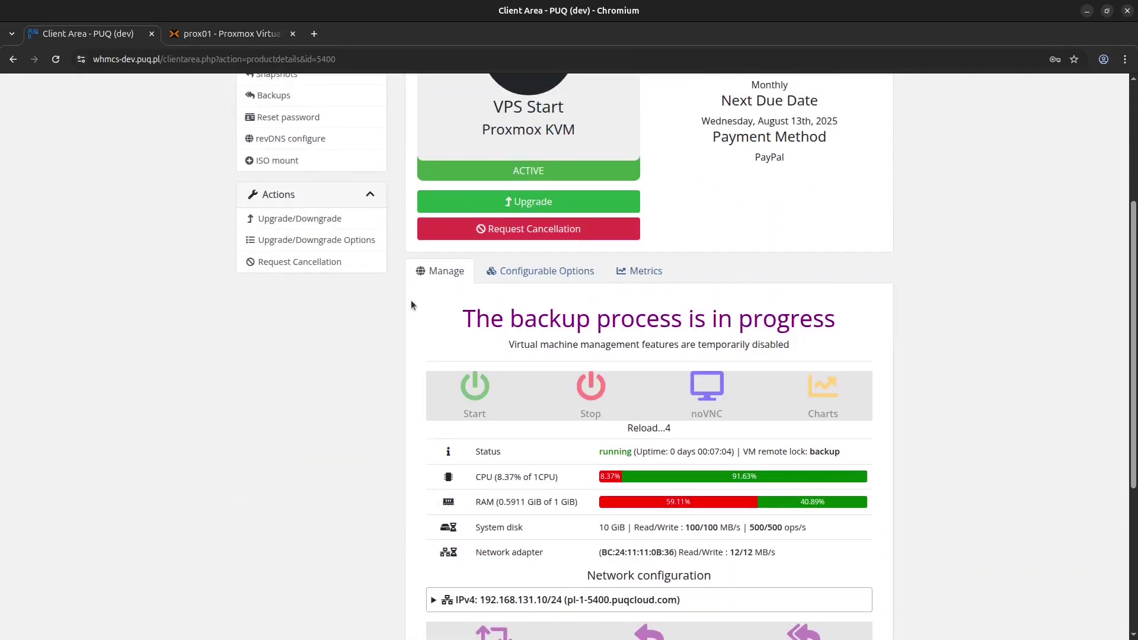
left_click_drag(414, 307, 796, 409)
Expand the VPS IPv4 details while the VM 2000 backup finishes in Proxmox.
left_click(1020, 388)
scroll(908, 494, "down", 5)
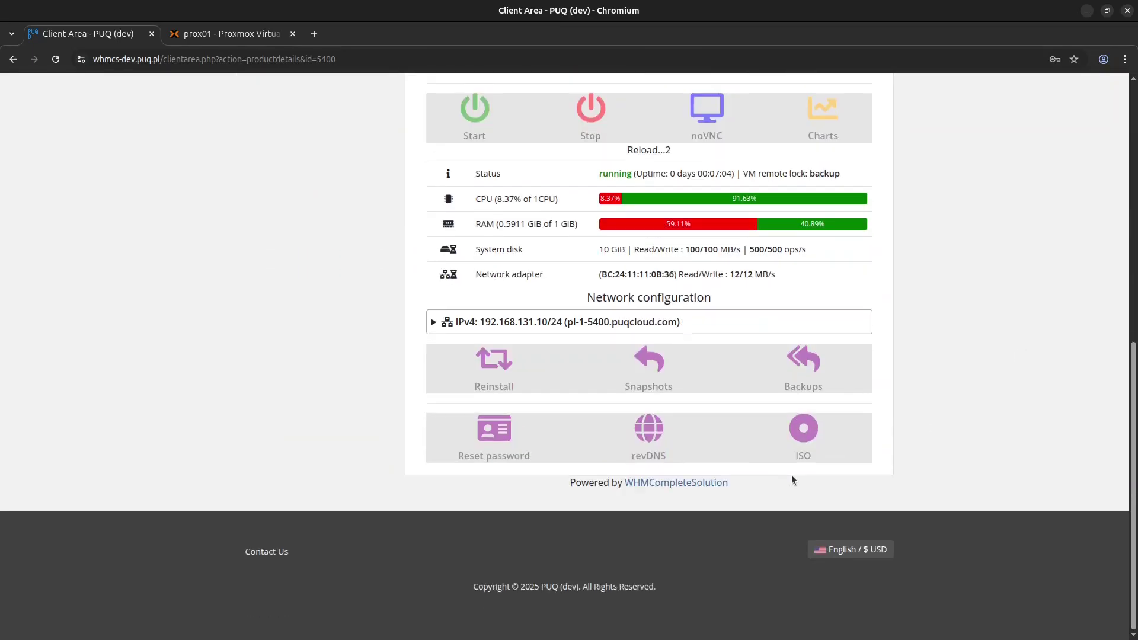
left_click(450, 322)
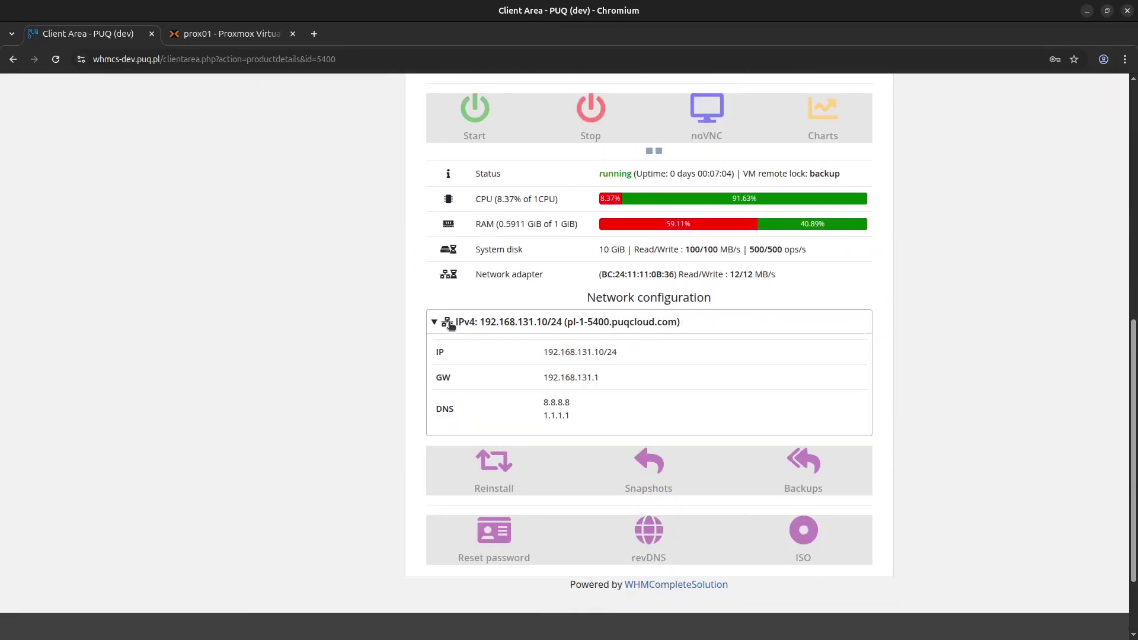
scroll(579, 355, "up", 3)
scroll(578, 356, "up", 5)
scroll(700, 389, "up", 5)
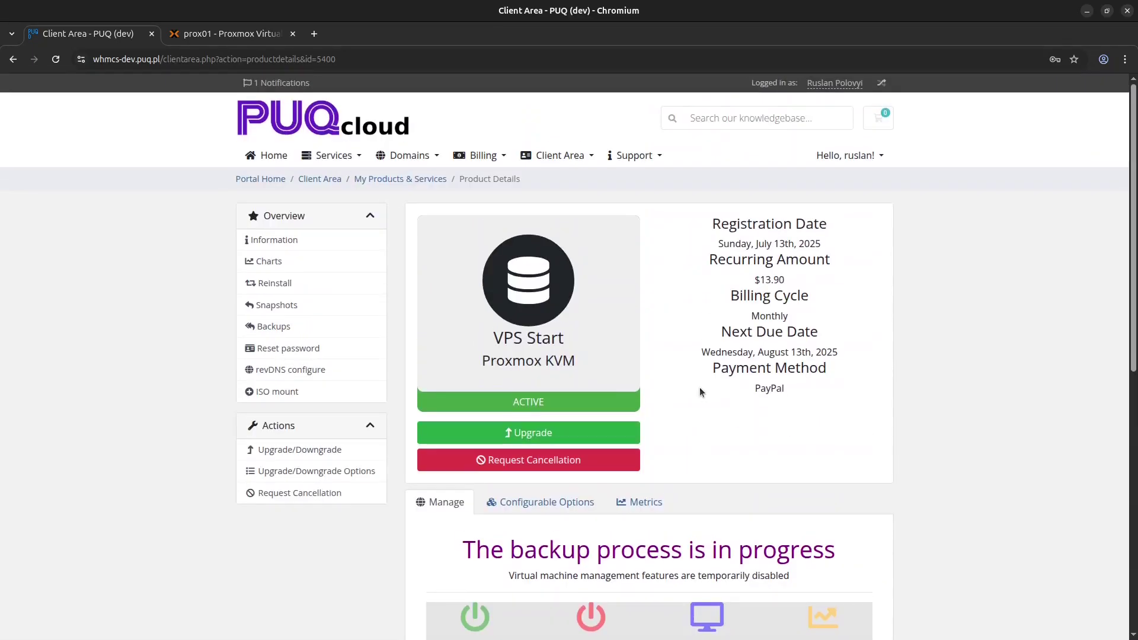
left_click(217, 39)
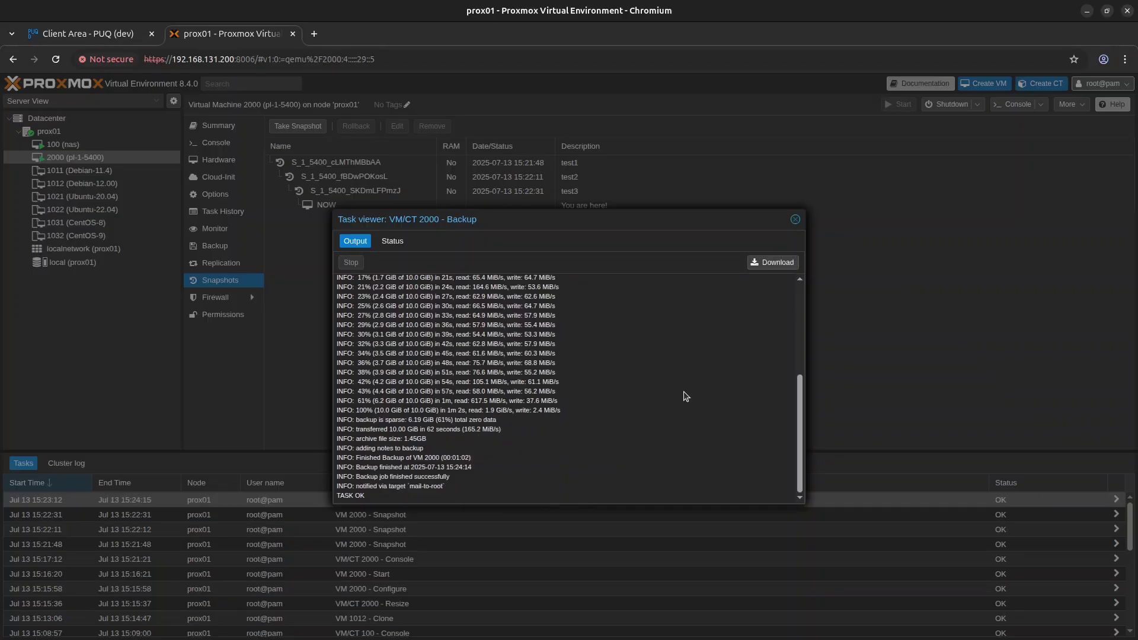
key("ctrl+Tab")
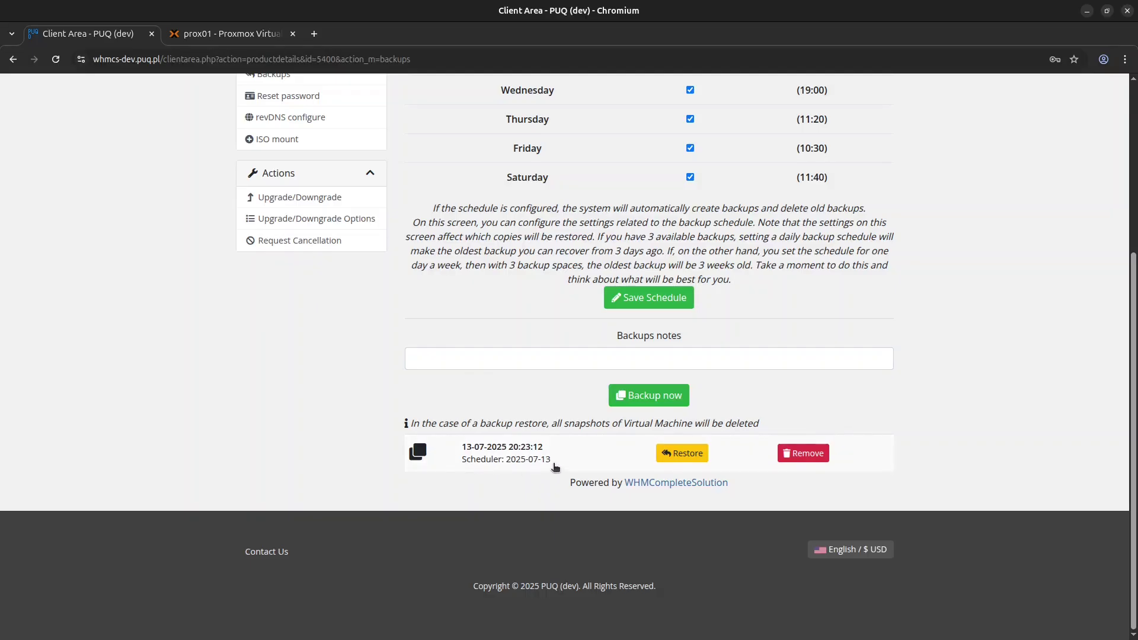
Attempt restoring the VPS from its 13-07-2025 backup; WHMCS refuses while the VM is running.
left_click(676, 459)
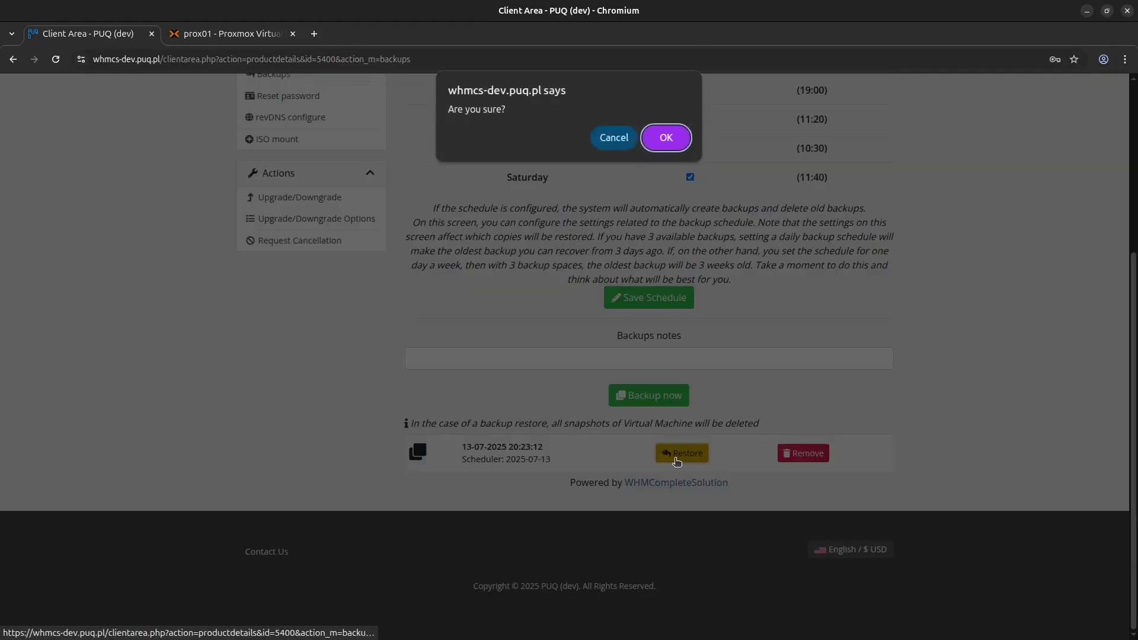
left_click(667, 137)
left_click(231, 33)
left_click(87, 33)
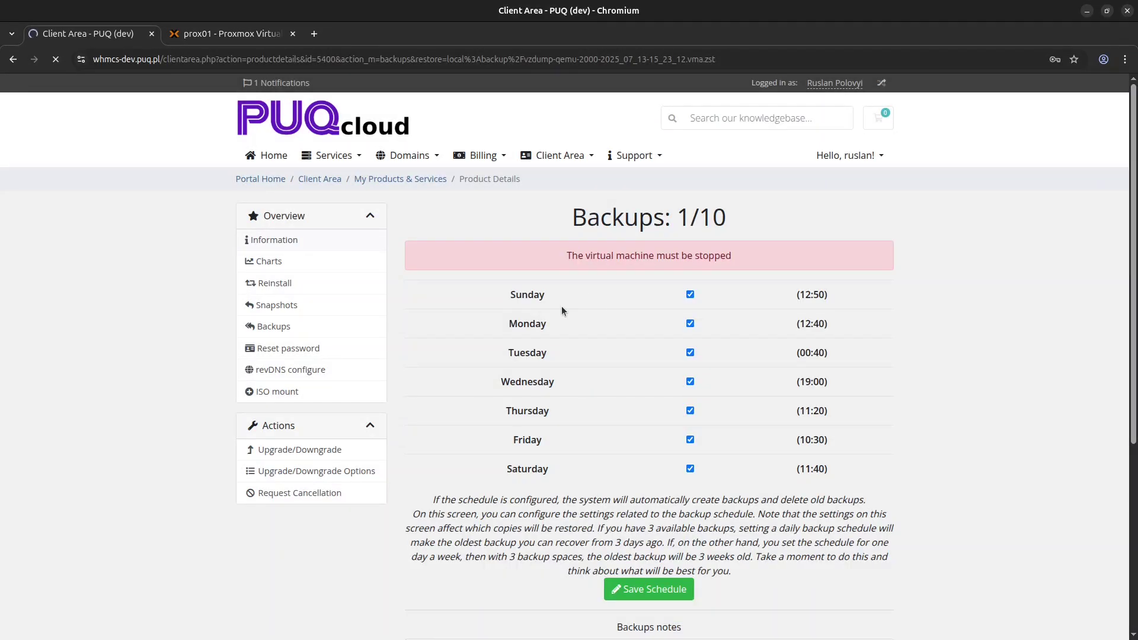
scroll(561, 306, "down", 3)
scroll(554, 389, "down", 1)
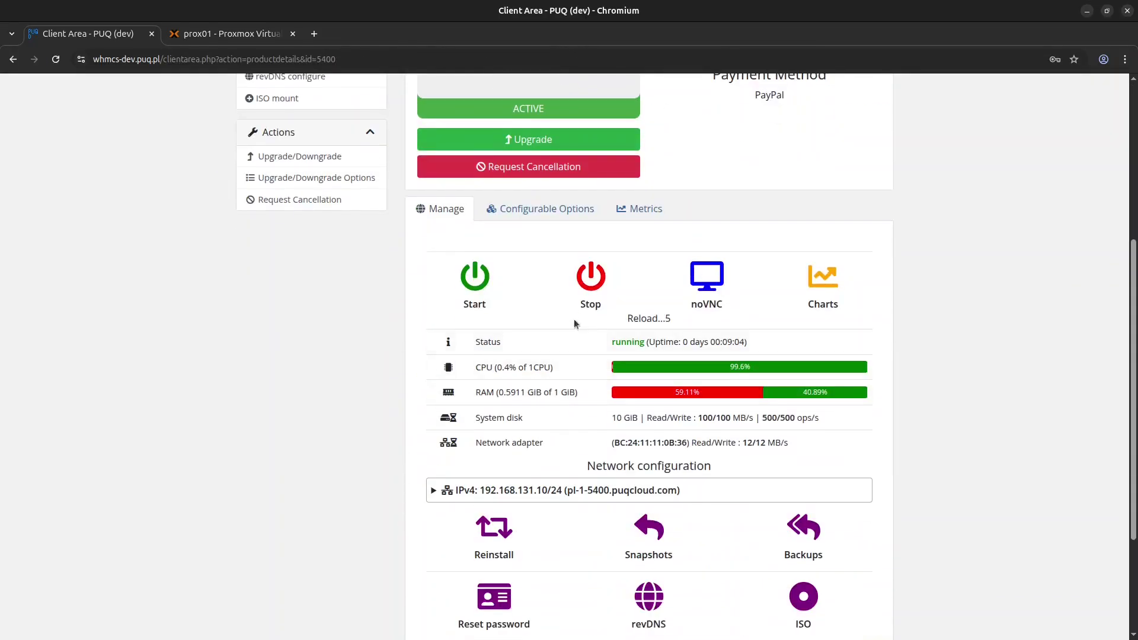
Request a stop of the VPS, then open its noVNC console via a one-time link.
left_click(590, 279)
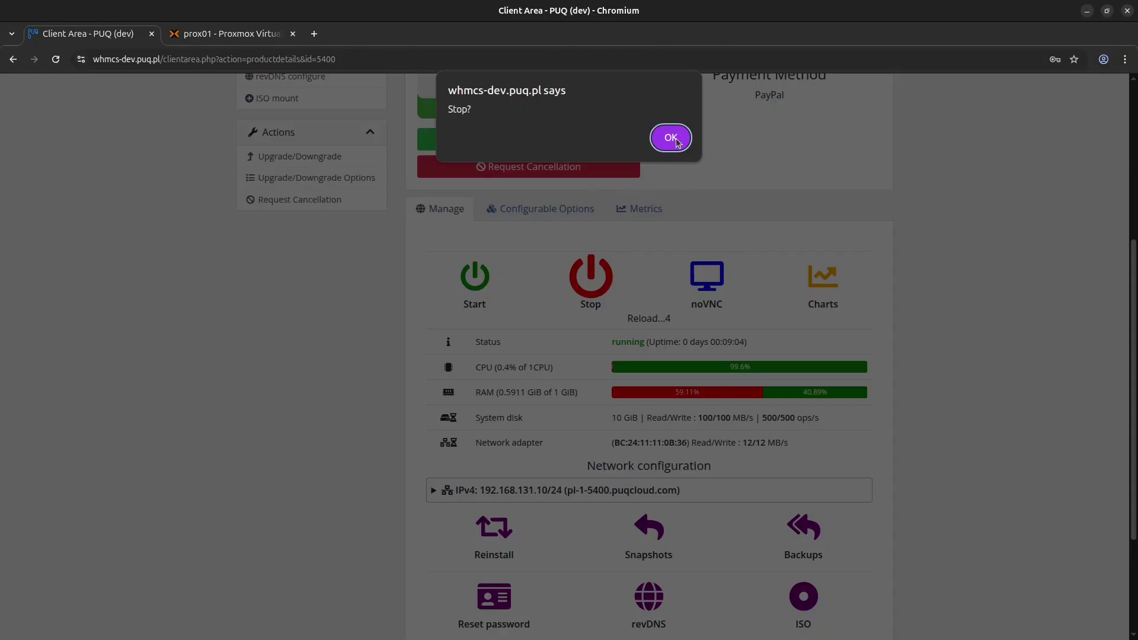
left_click(672, 138)
left_click(668, 144)
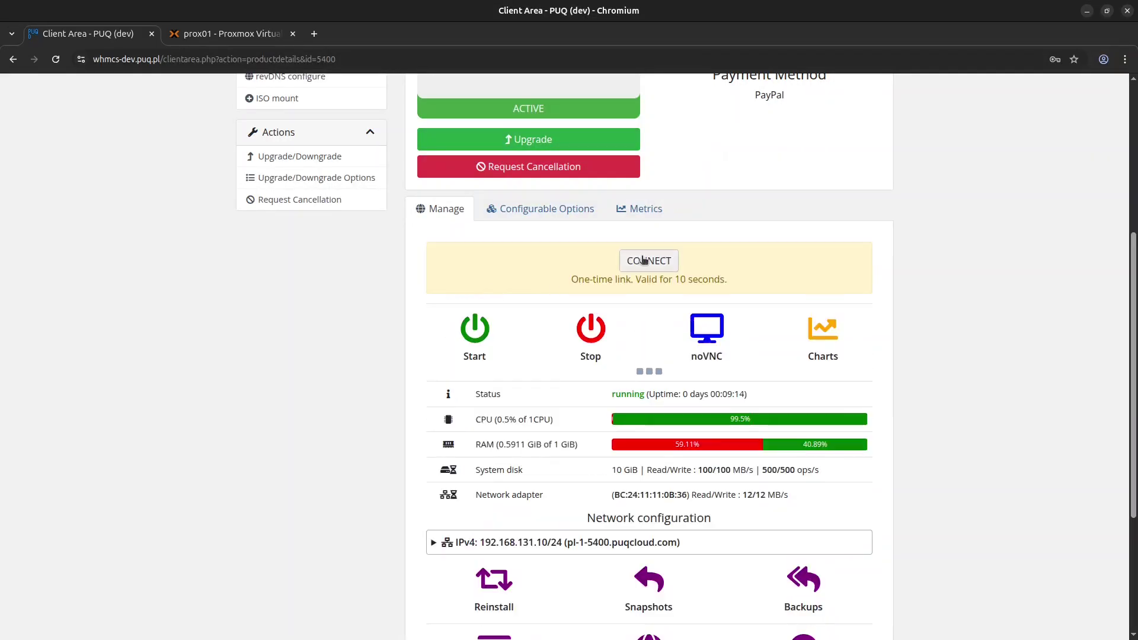
left_click(648, 261)
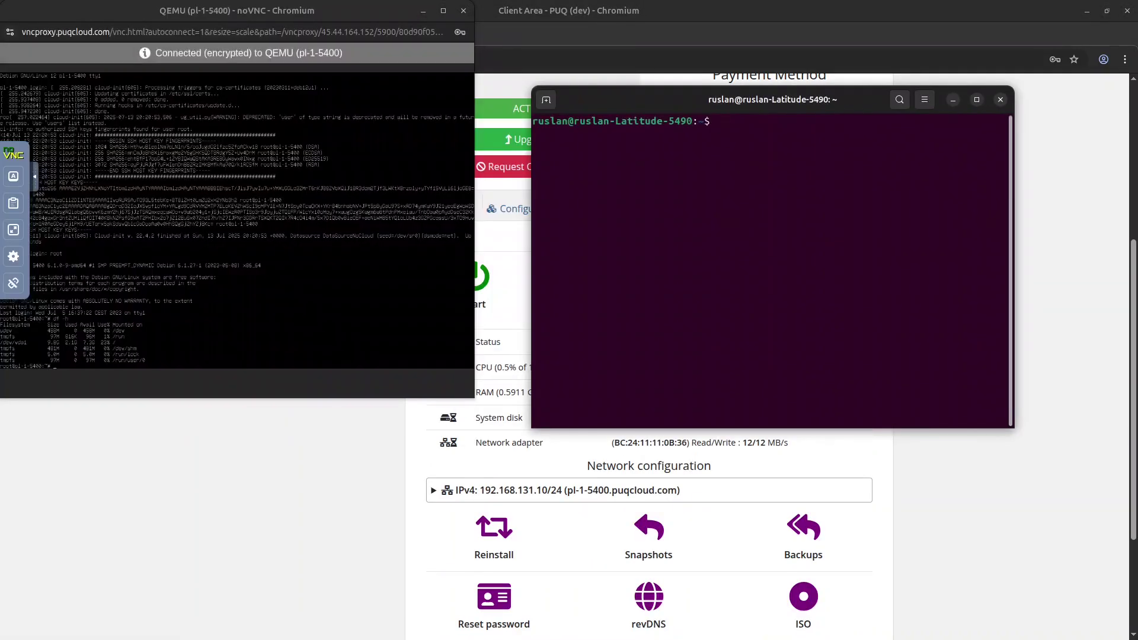
type("ssh root@")
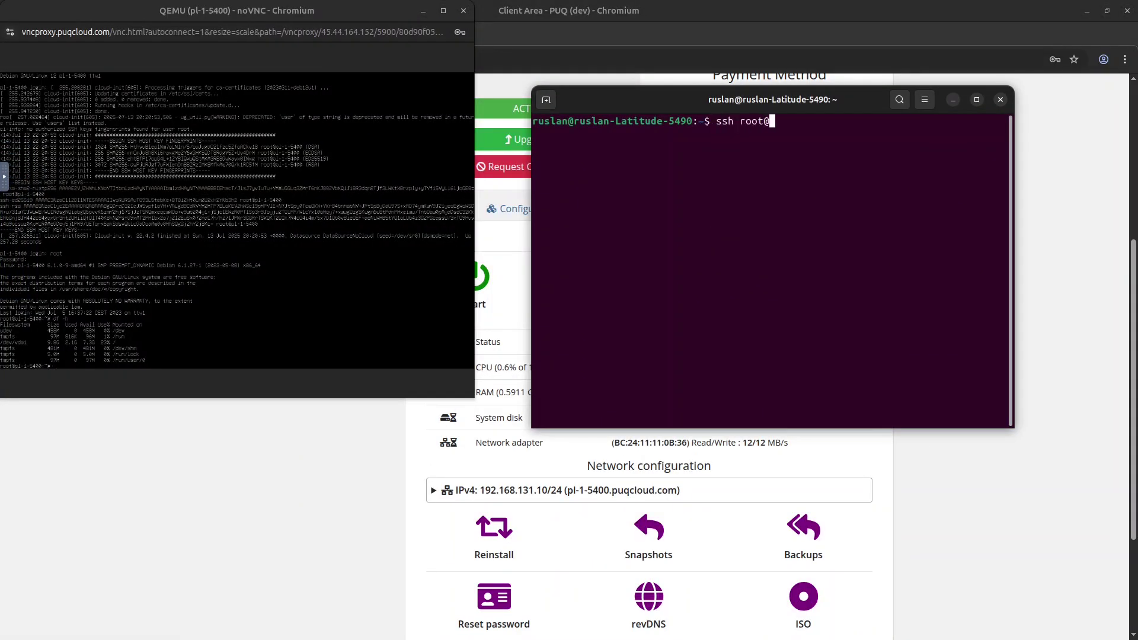
type("192.168.131.10")
SSH into 192.168.131.10 as root, accepting the host key, and run df -h.
key("Return")
type("yes")
key("Return")
type("password")
key("Return")
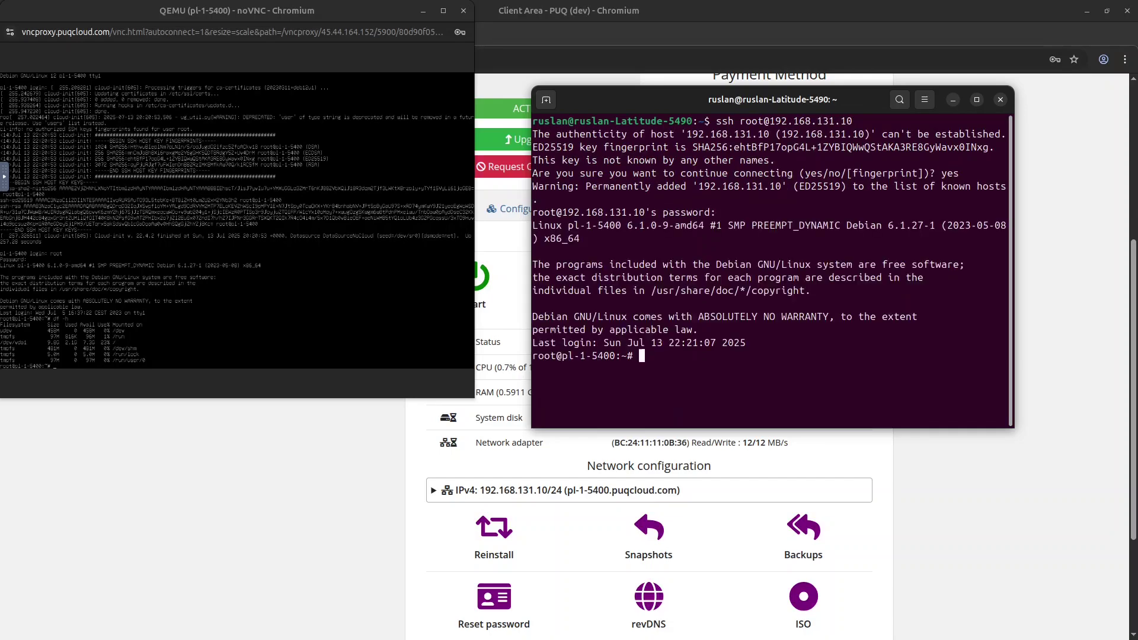
type("df -h")
key("Return")
type("poweroff")
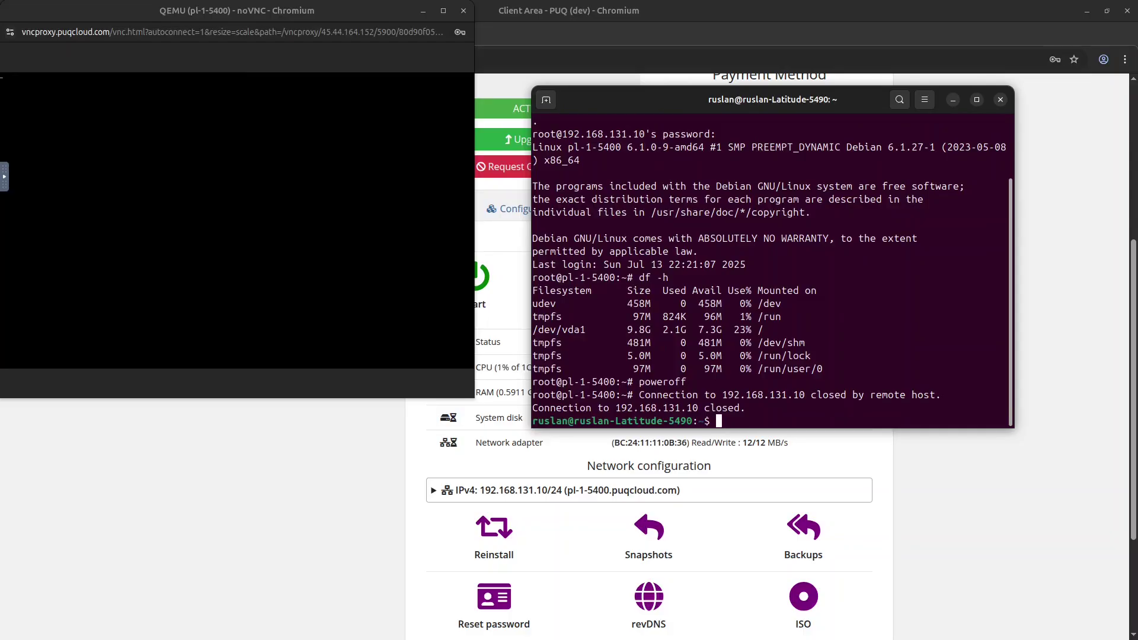
Power off the server, close the terminal and move the console window aside.
left_click_drag(282, 18, 313, 85)
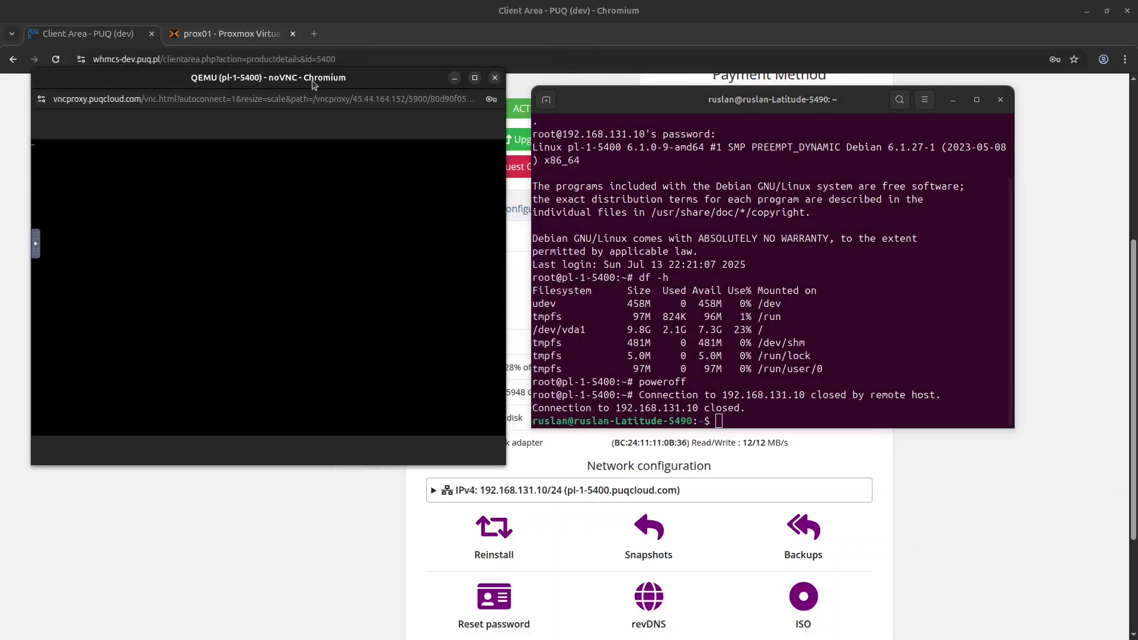
left_click(973, 100)
left_click_drag(369, 83, 623, 62)
left_click(765, 62)
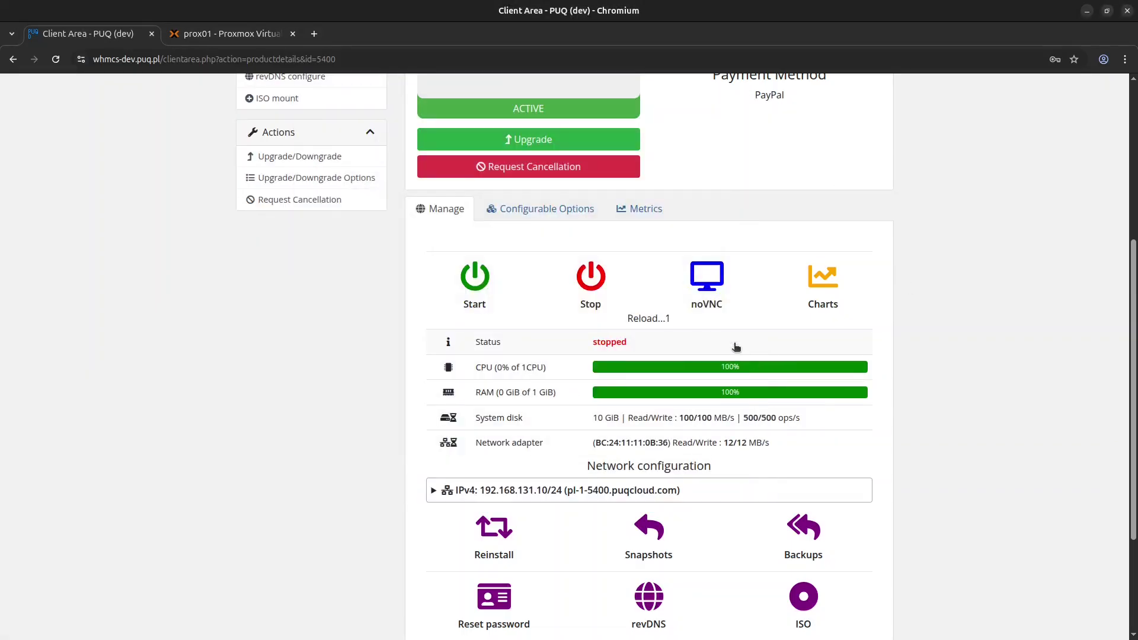
scroll(800, 369, "down", 2)
left_click(808, 425)
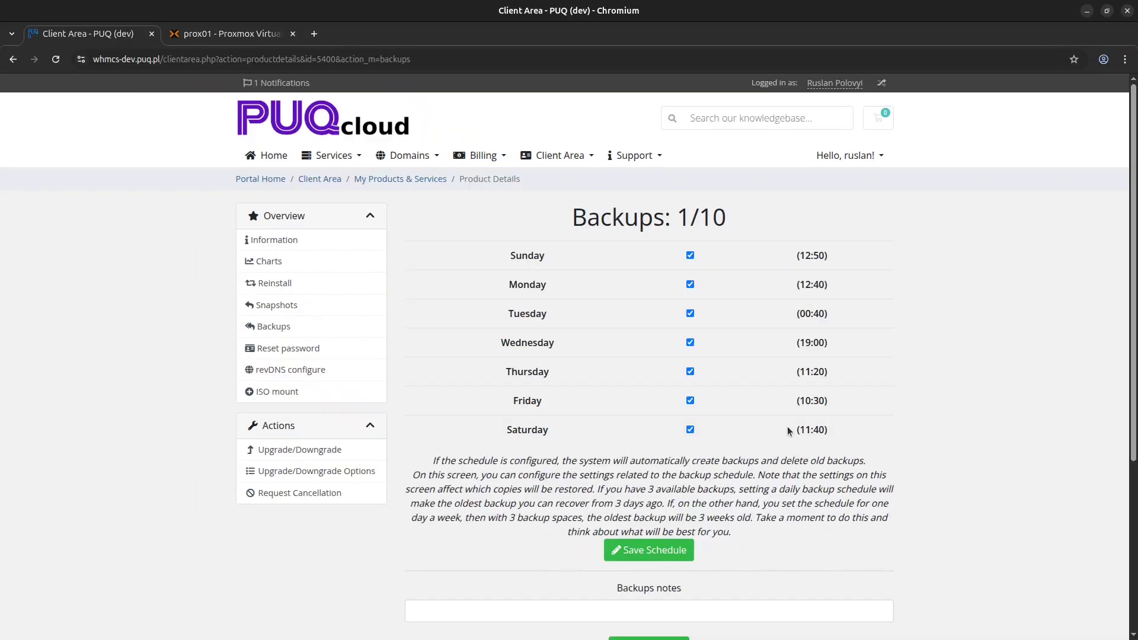
scroll(787, 426, "down", 5)
left_click(682, 453)
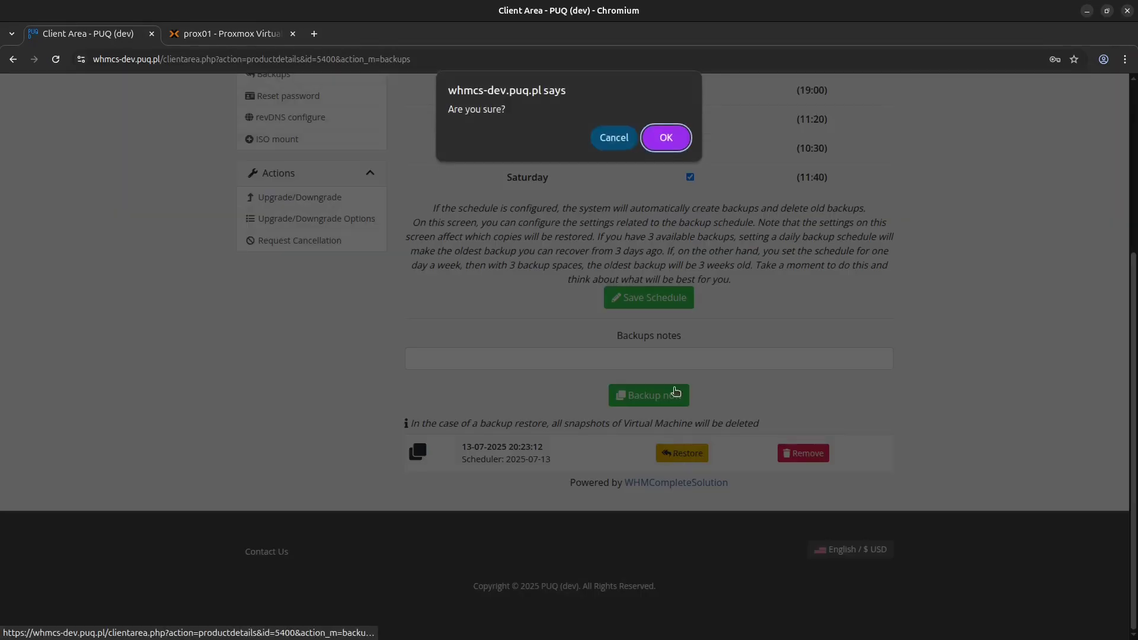
left_click(666, 137)
left_click(229, 33)
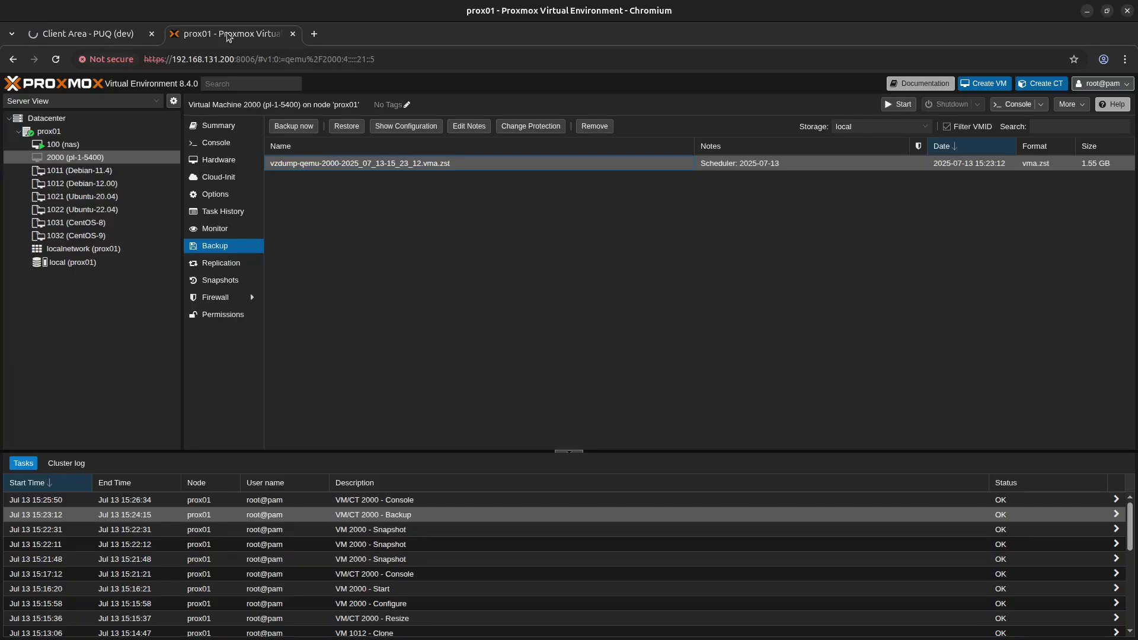
Watch the VM 2000 restore task in Proxmox until it reports TASK OK.
double_click(450, 500)
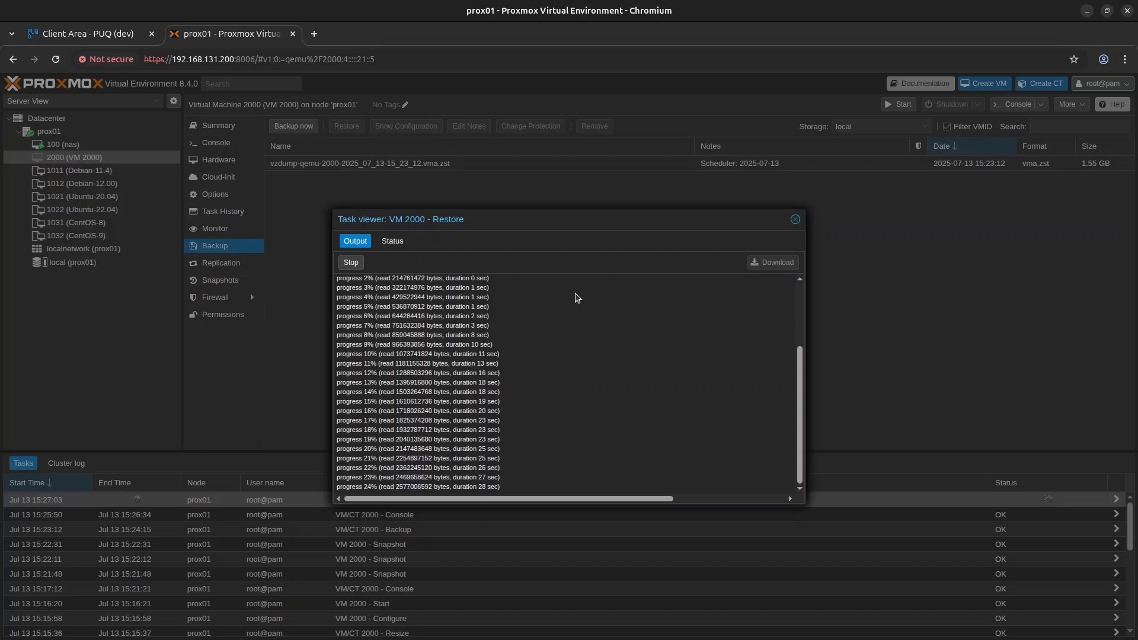
left_click(122, 34)
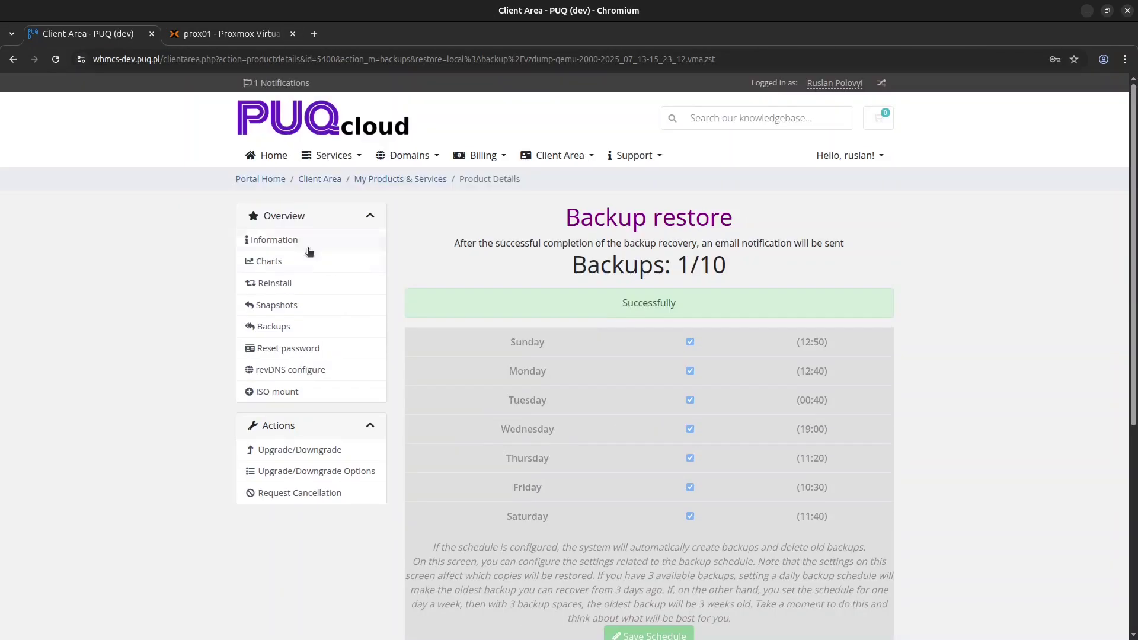
left_click(227, 35)
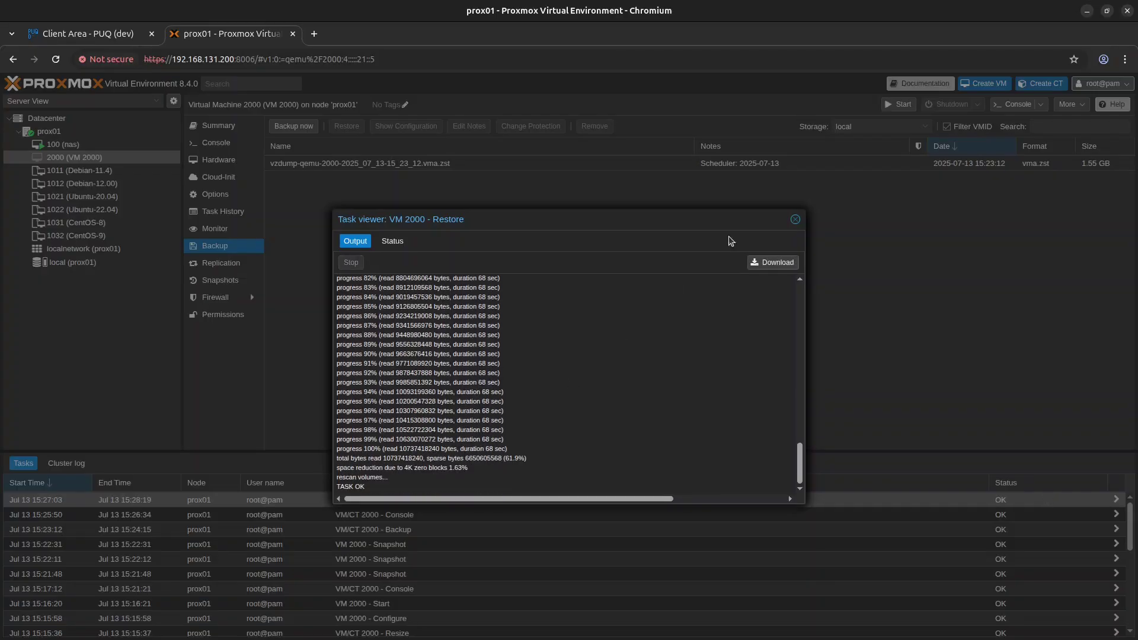
left_click(795, 219)
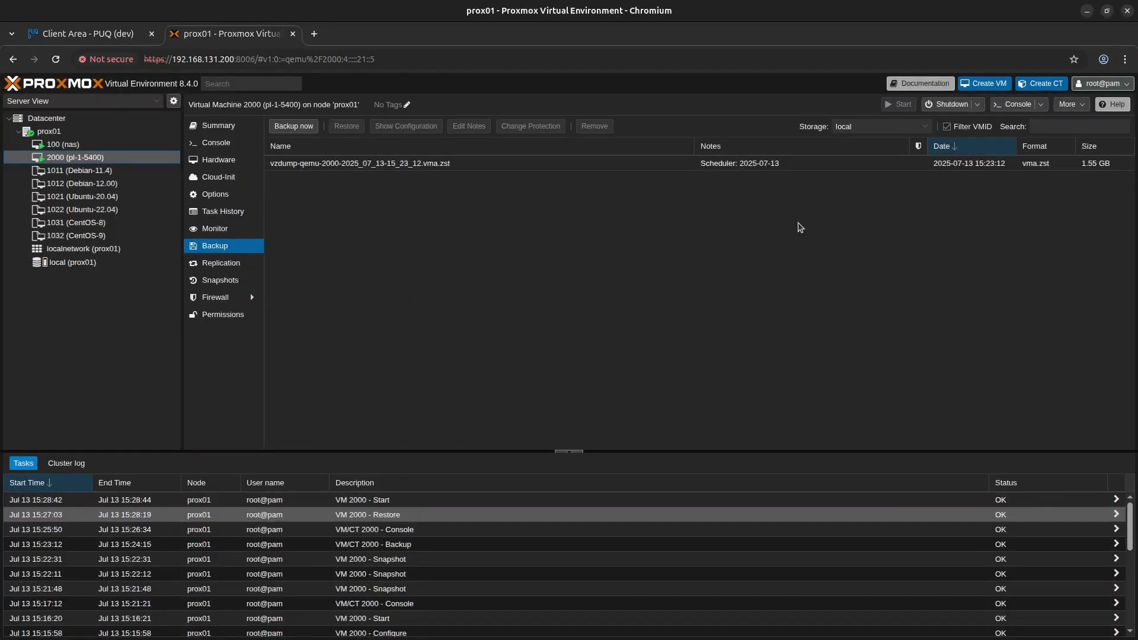
left_click(96, 32)
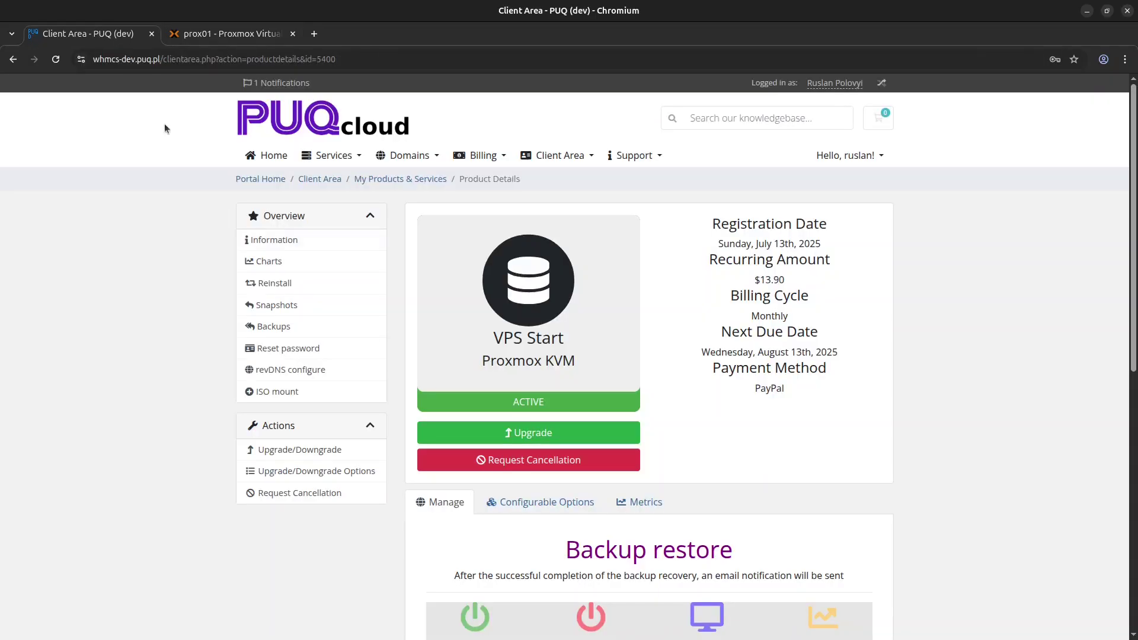
scroll(625, 303, "down", 2)
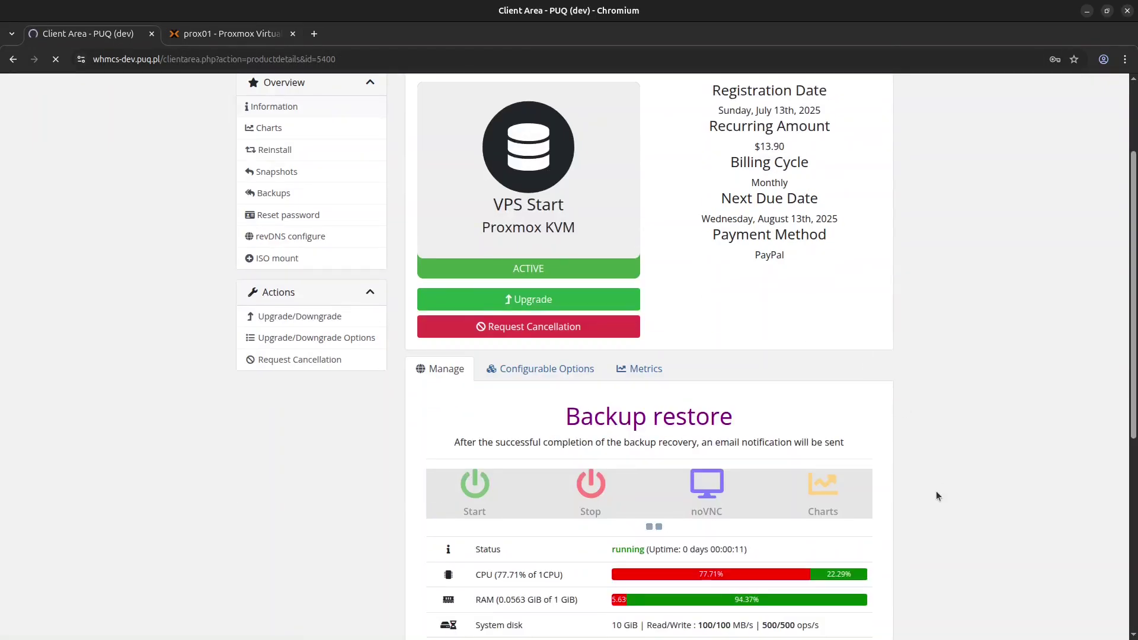
scroll(936, 491, "down", 3)
scroll(937, 491, "down", 3)
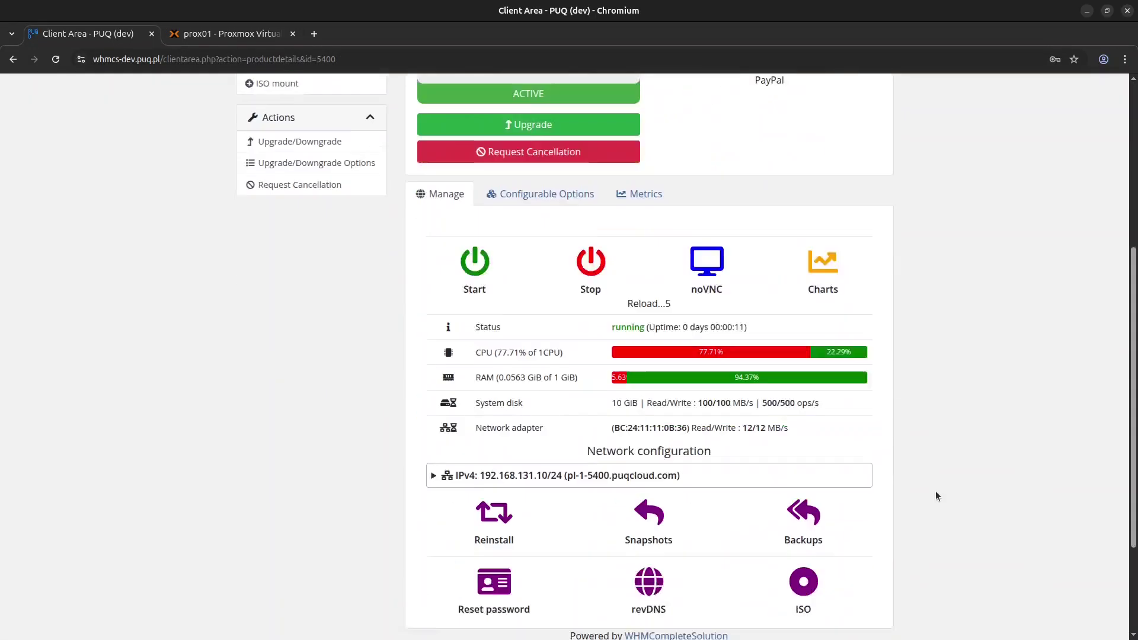
scroll(937, 491, "down", 2)
Inspect VM 2000's CD/DVD drive entry in the Proxmox hardware view.
left_click(227, 33)
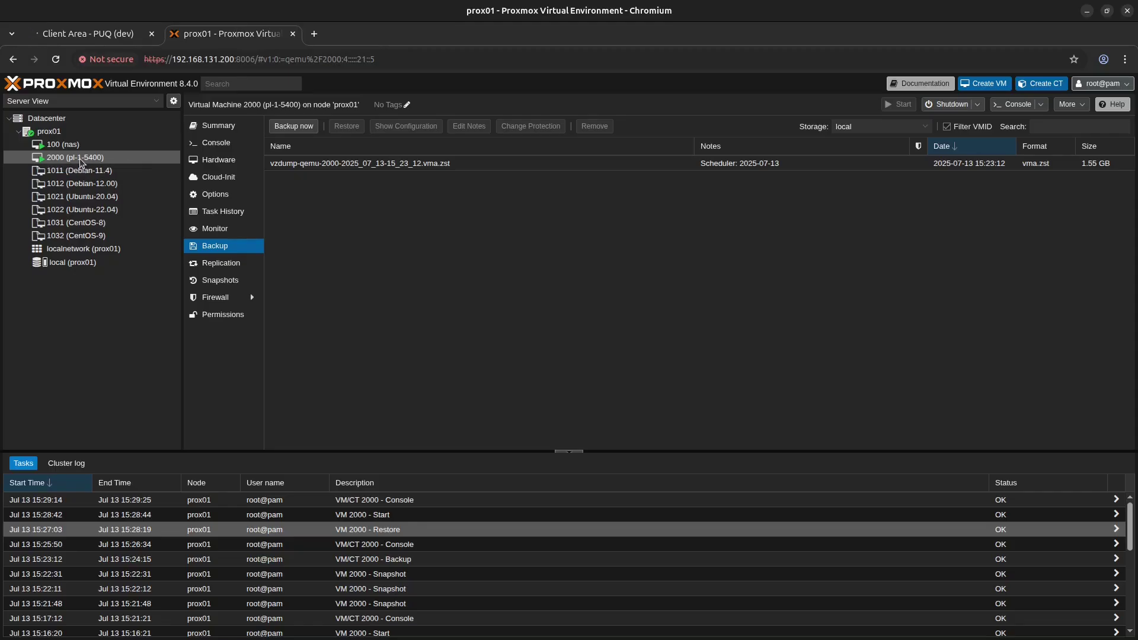
left_click(218, 159)
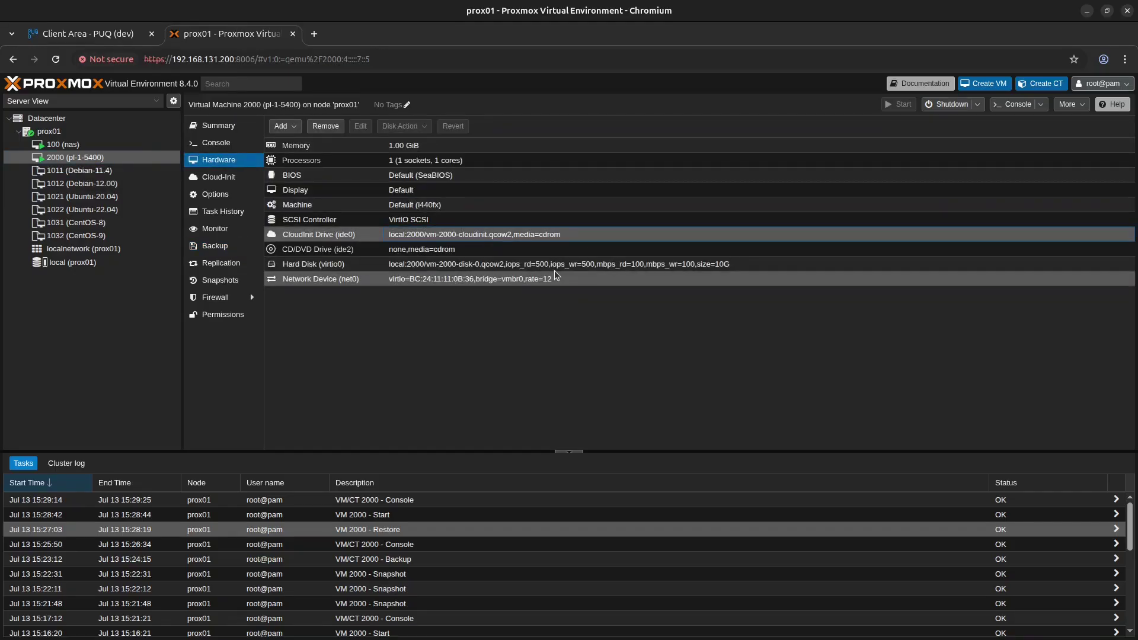
left_click(333, 249)
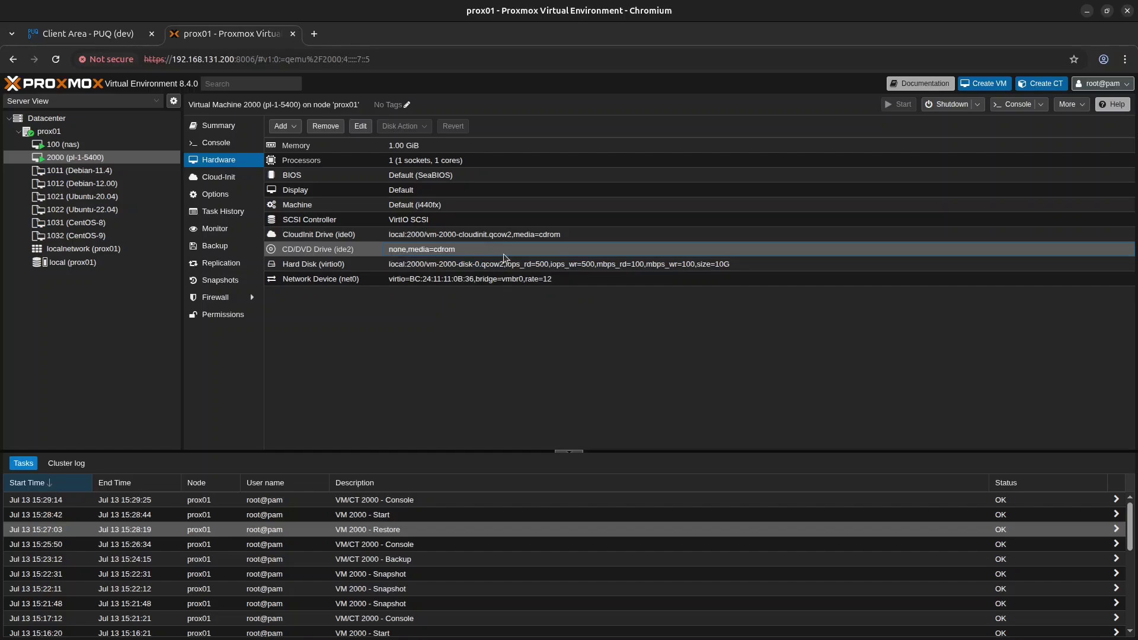
left_click(61, 35)
Mount the Debian 12.11 netinst ISO on the VPS and check it in Proxmox.
left_click(449, 215)
left_click(801, 251)
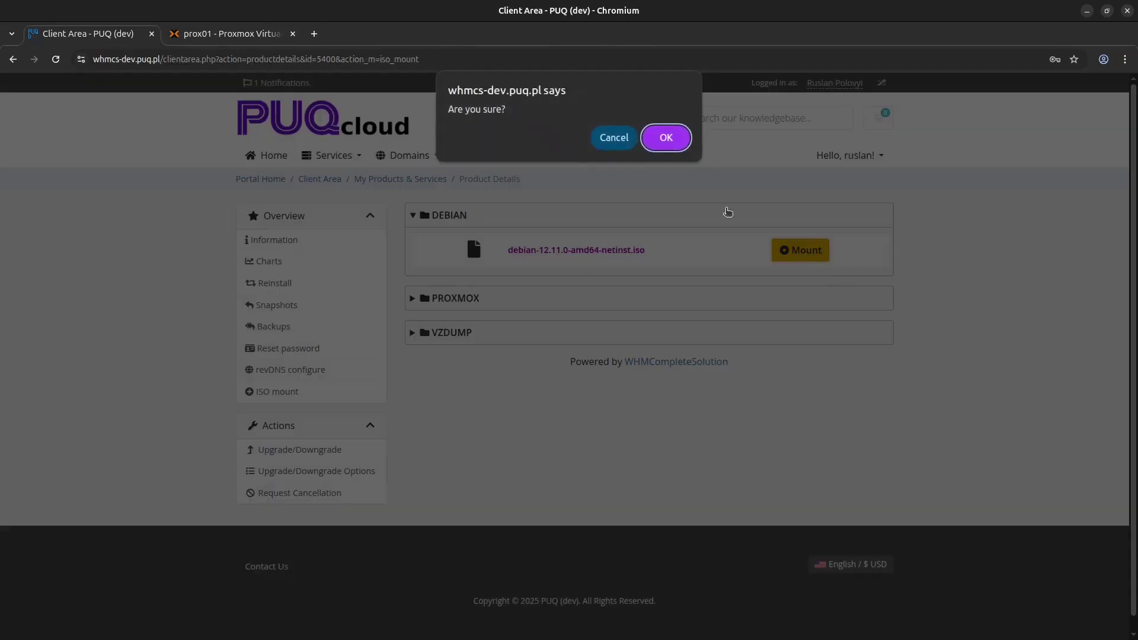
left_click(665, 135)
left_click(226, 33)
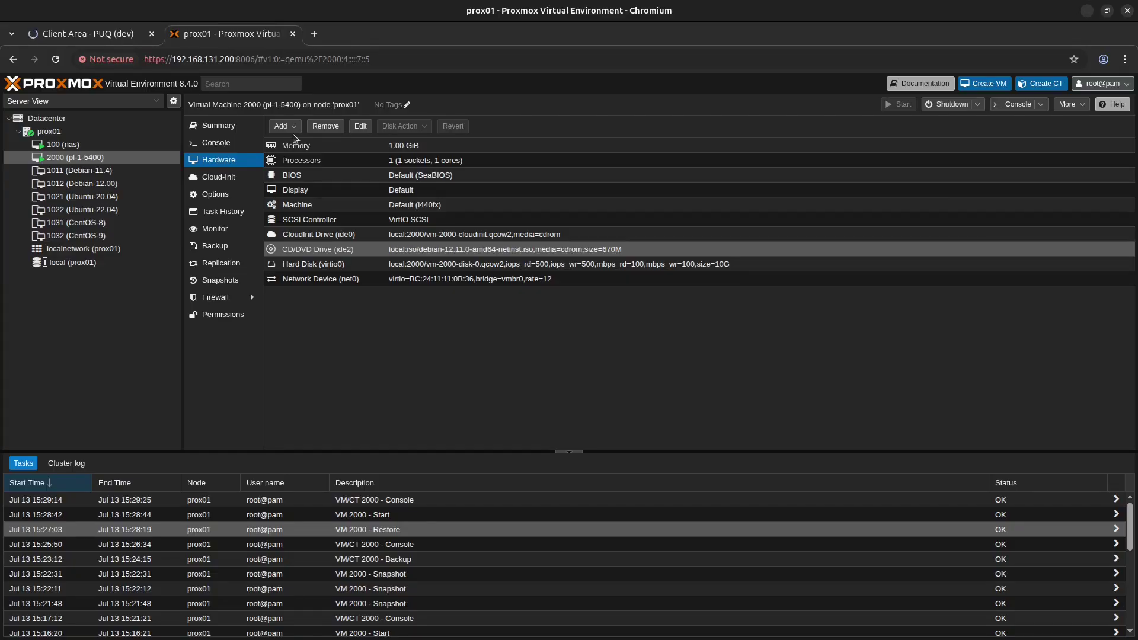
key("ctrl+Tab")
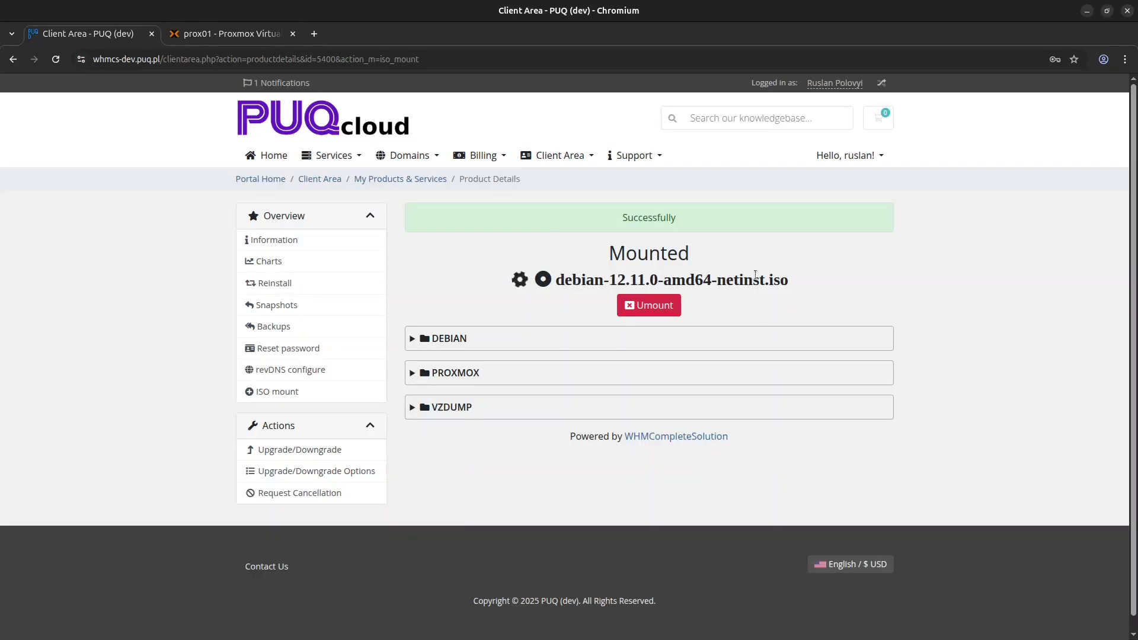
Unmount the Debian ISO, verify the CD/DVD drive in Proxmox, and see 'Successfully'.
left_click(223, 34)
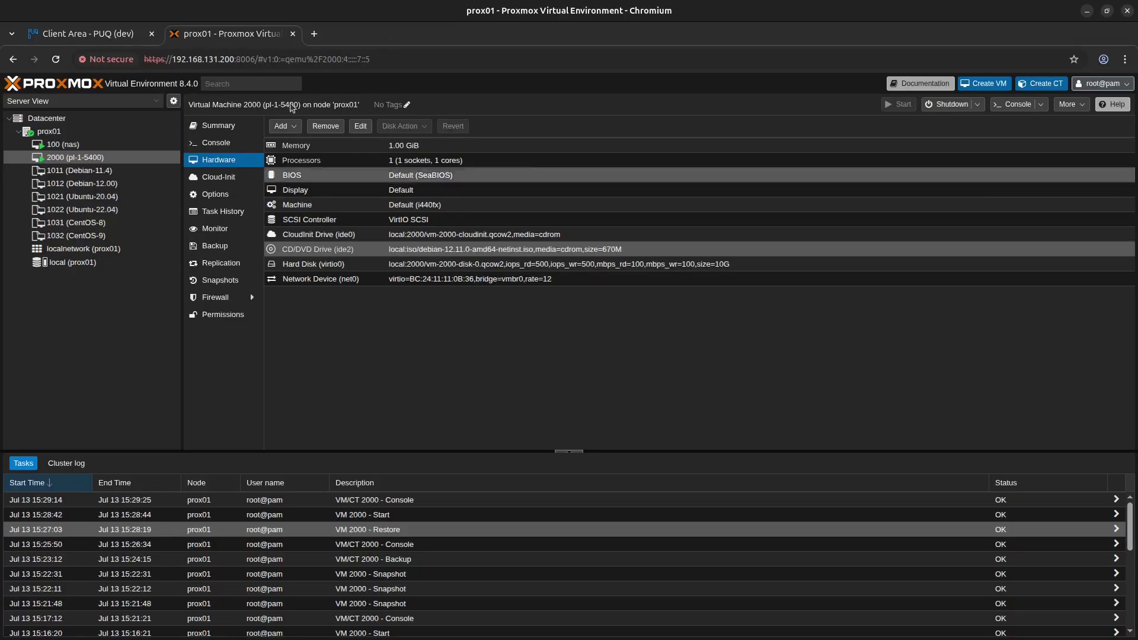
left_click(89, 34)
left_click(650, 305)
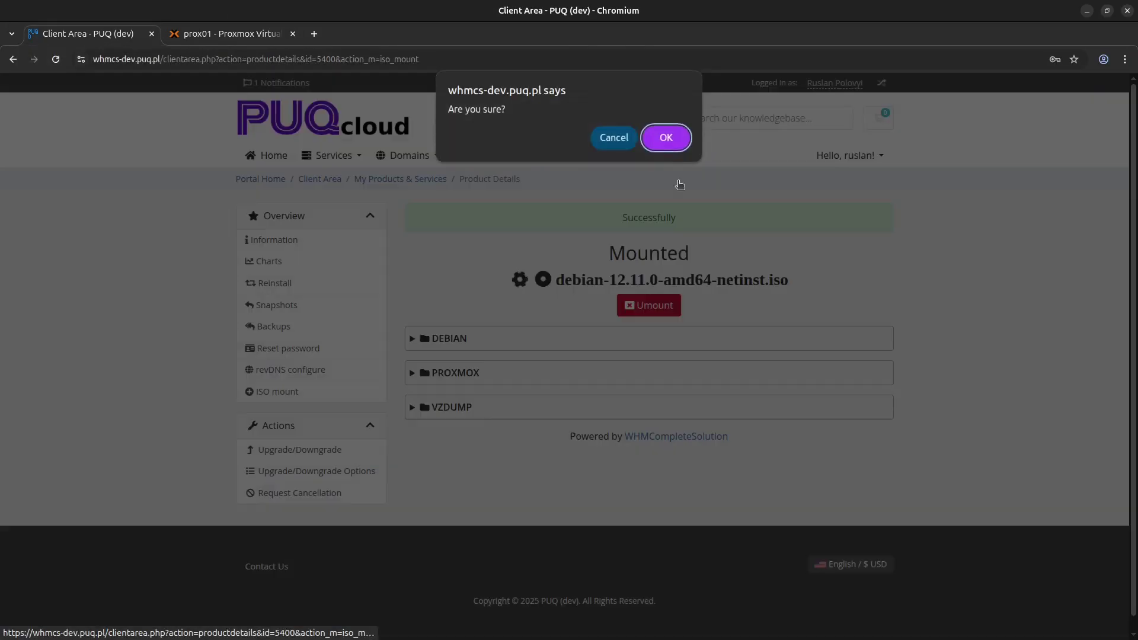
left_click(668, 135)
left_click(229, 38)
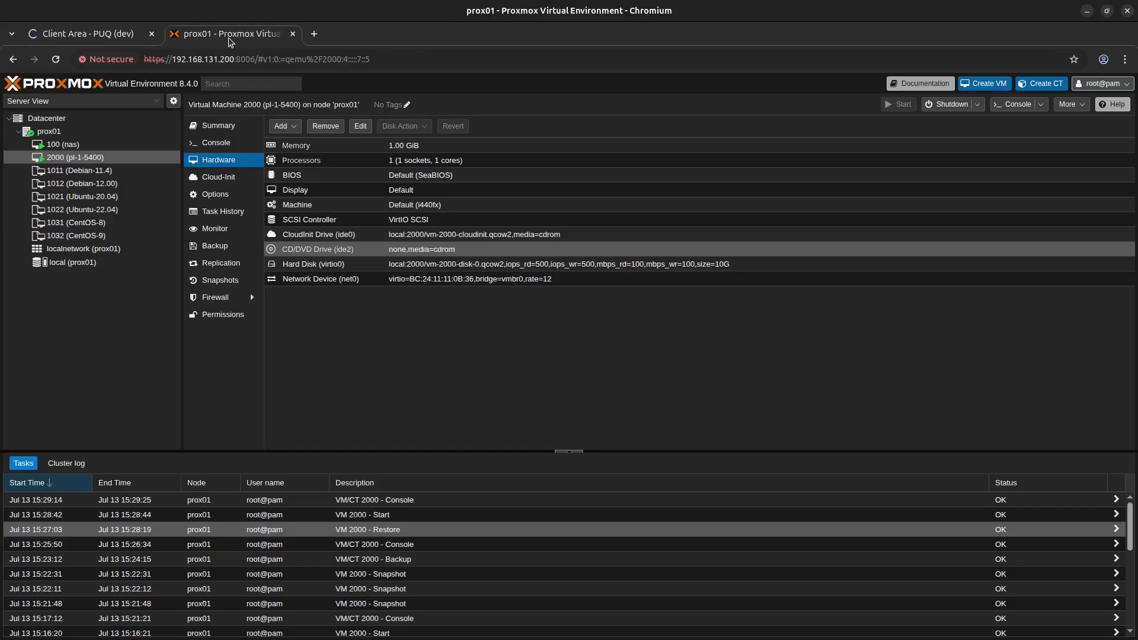
left_click(89, 34)
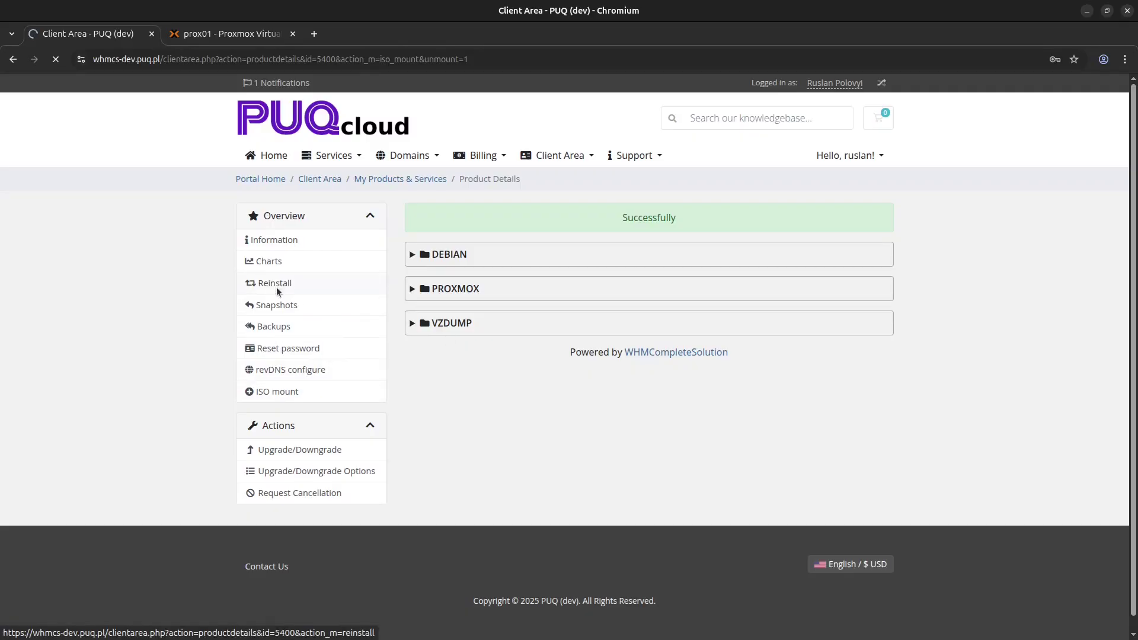
Attempt reinstalling the VPS with Debian-11, typing REINSTALL and confirming the warning.
left_click(622, 372)
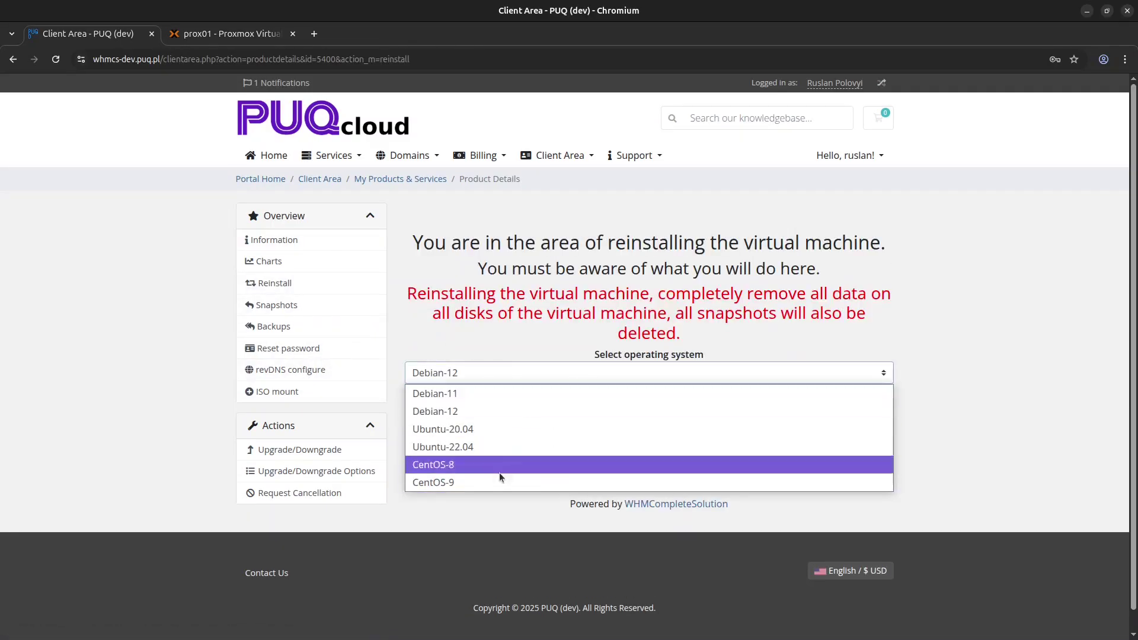
left_click(472, 399)
left_click(649, 439)
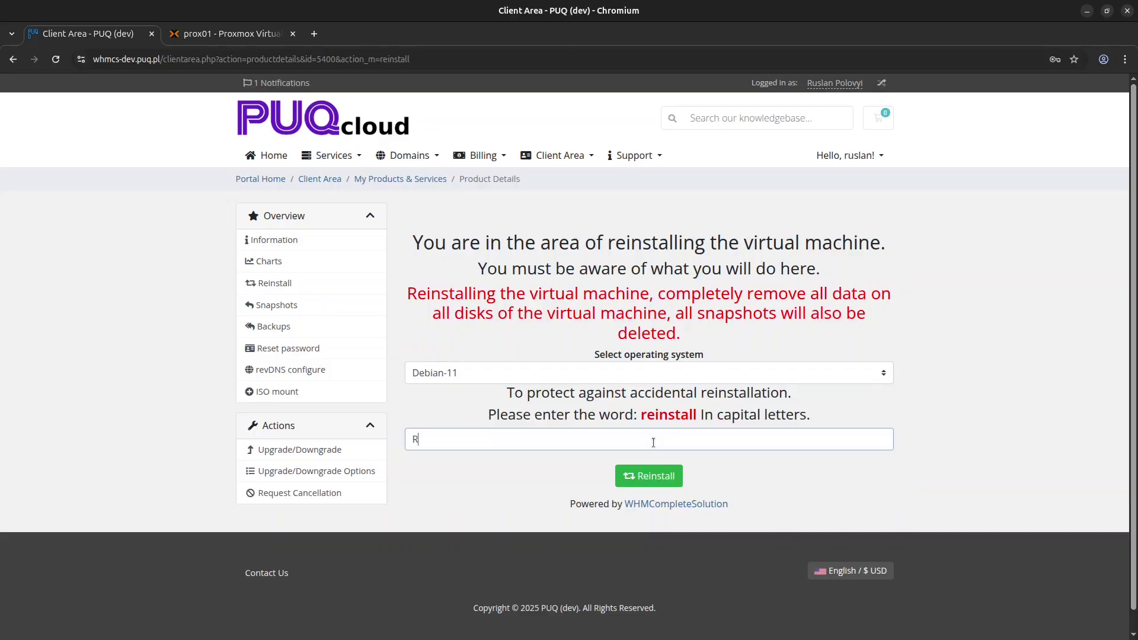
type("REINSTALL")
left_click(648, 477)
left_click(665, 138)
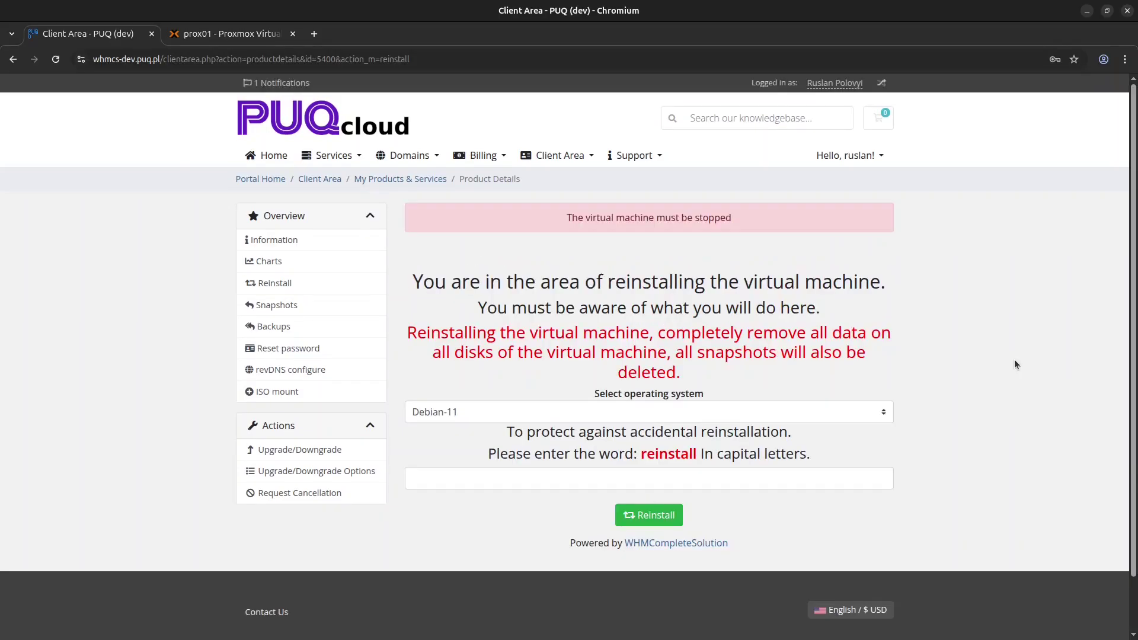
key("F5")
Stop the virtual machine and verify in Proxmox that it stopped.
key("alt+Left")
scroll(655, 329, "down", 4)
left_click(590, 266)
left_click(671, 132)
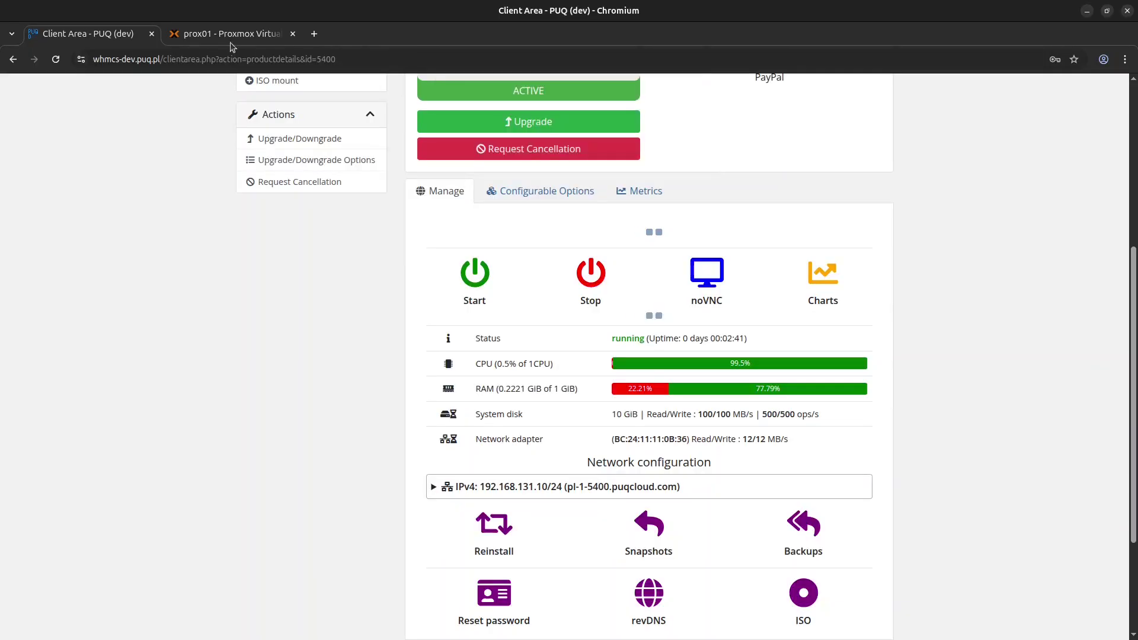
left_click(231, 34)
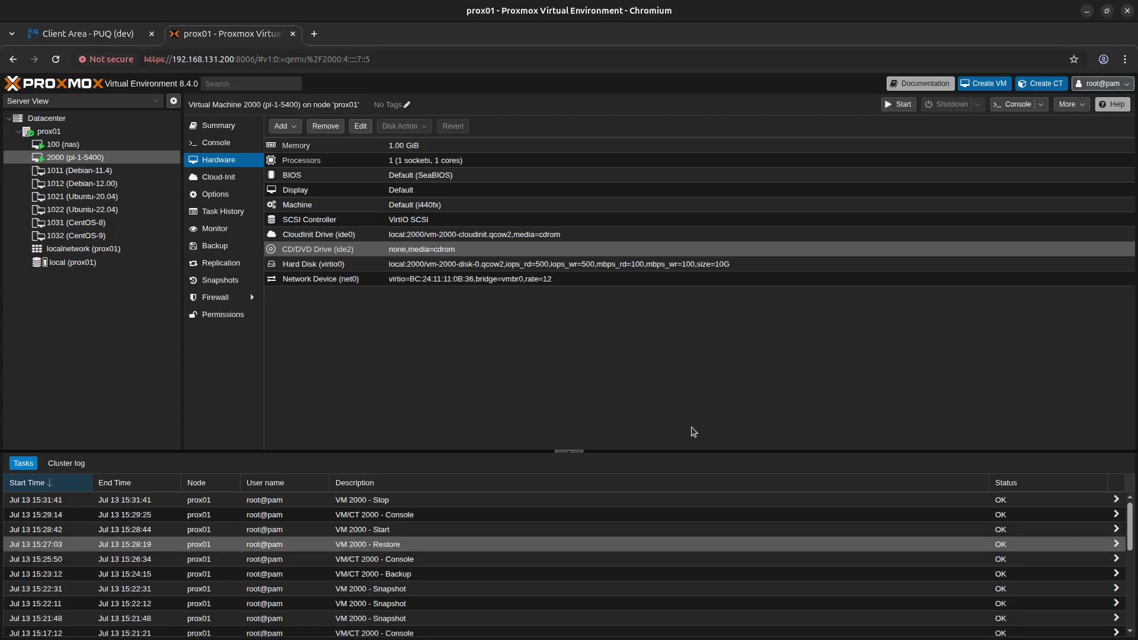
left_click(87, 34)
scroll(407, 319, "up", 3)
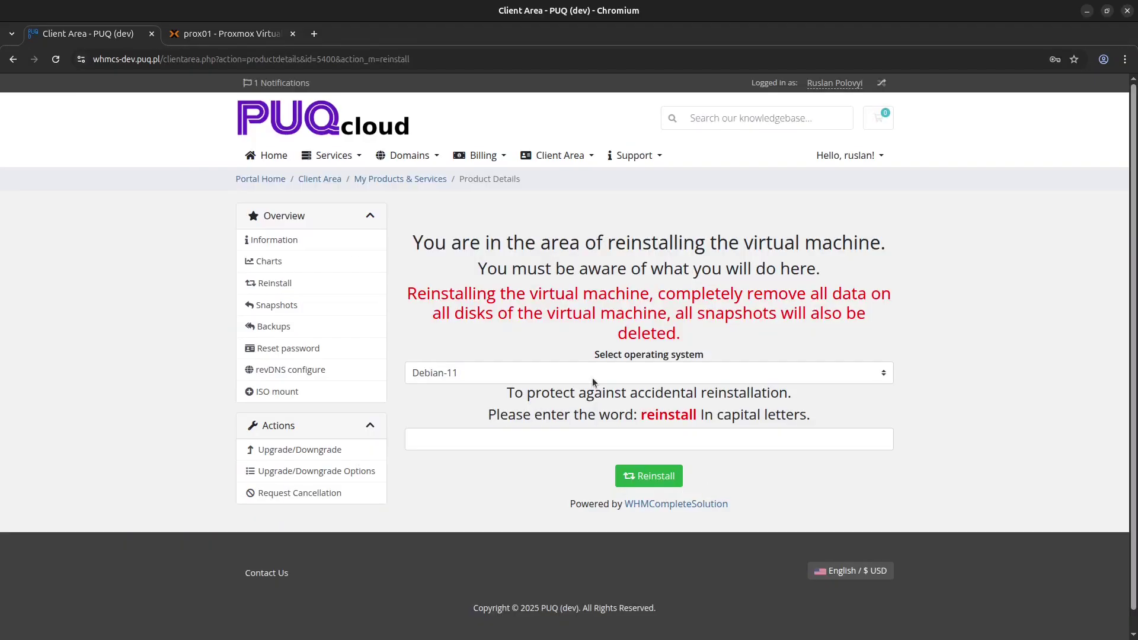
Reinstall the VPS with Ubuntu-22.04, typing REINSTALL and confirming the warning.
left_click(592, 372)
left_click(567, 443)
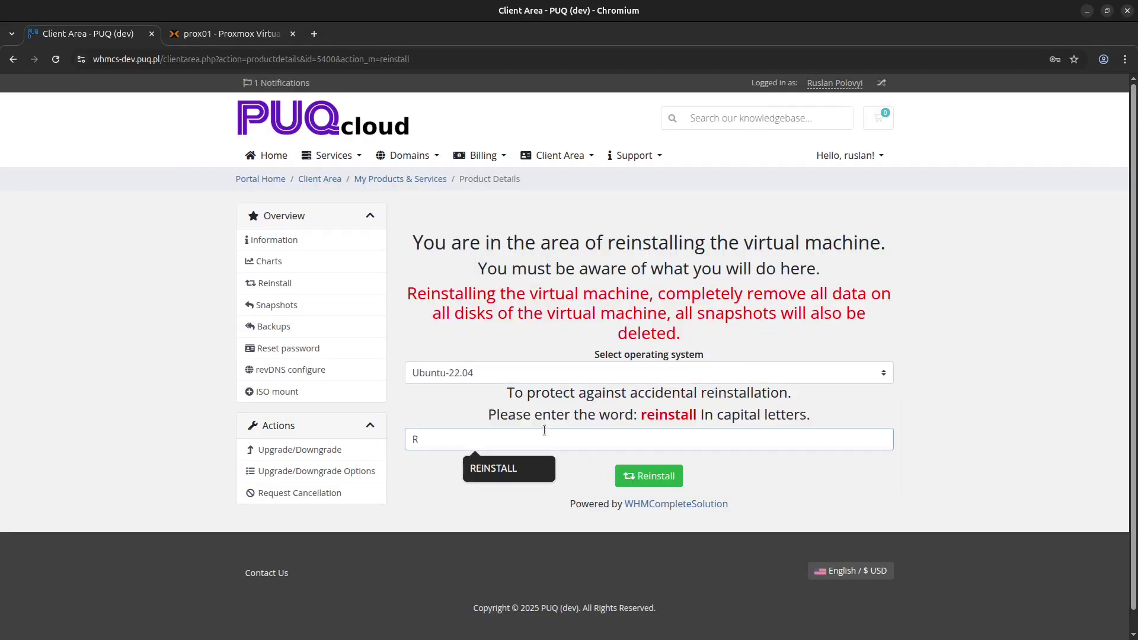
type("REINSTALL")
left_click(648, 476)
left_click(668, 138)
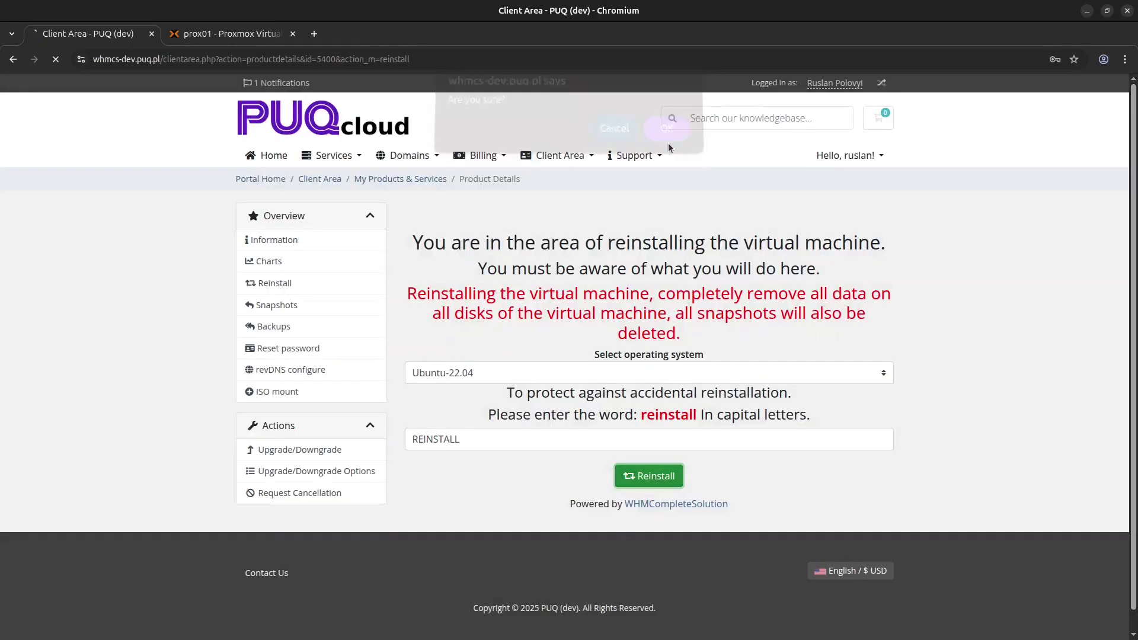
left_click(234, 34)
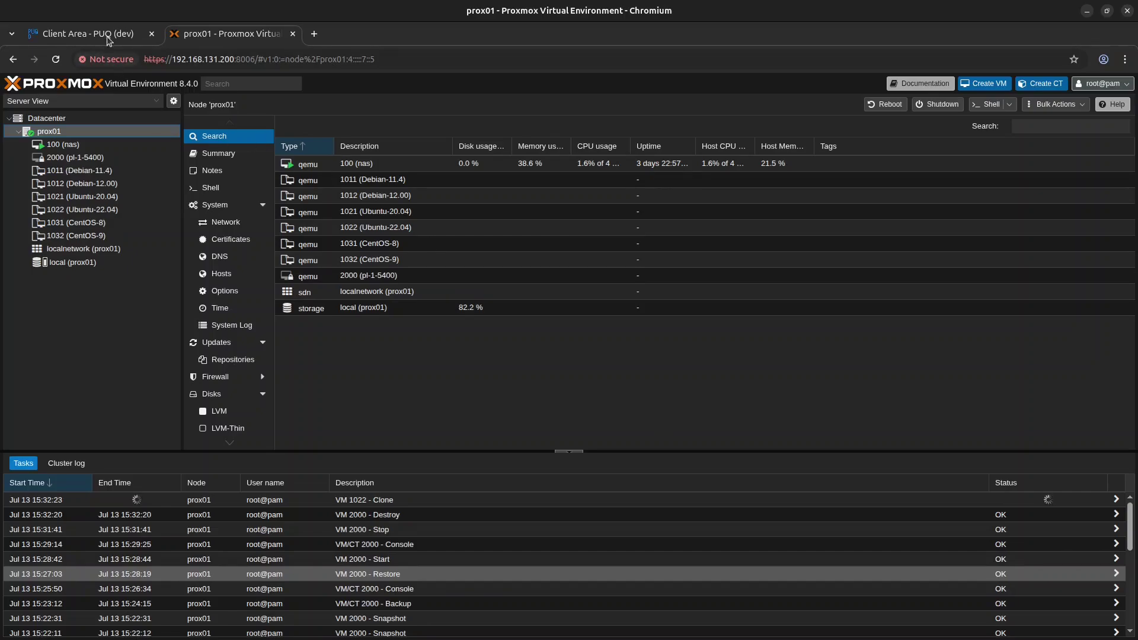
Follow the template 1022 clone into VM 2000 to completion, then view VM 2000's hardware.
left_click(89, 35)
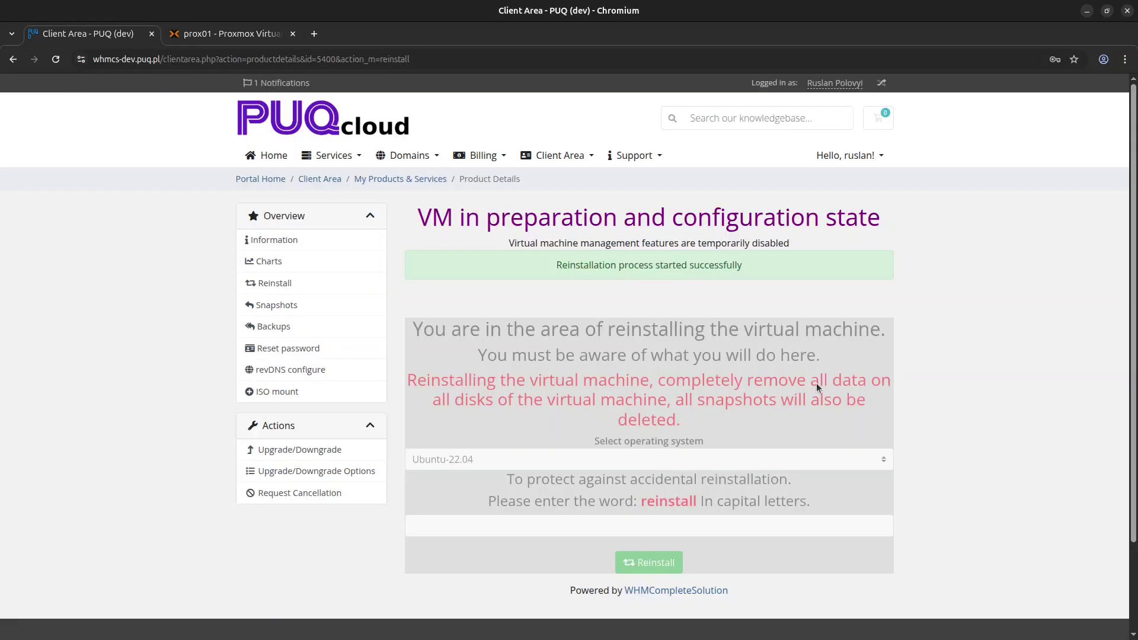
left_click(274, 240)
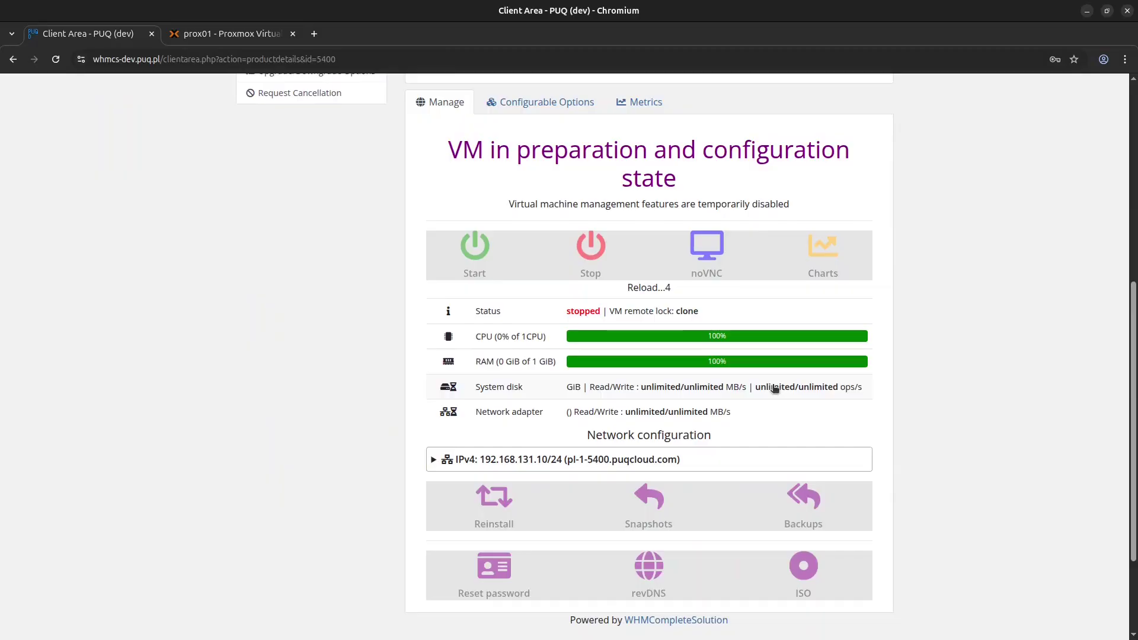
left_click(231, 32)
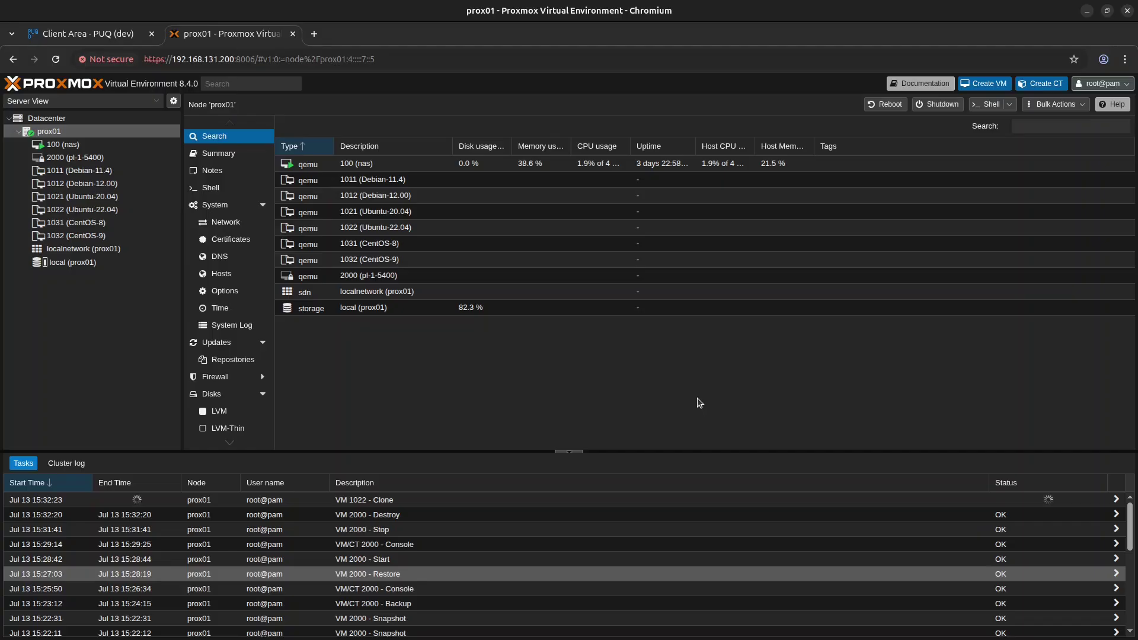
double_click(477, 500)
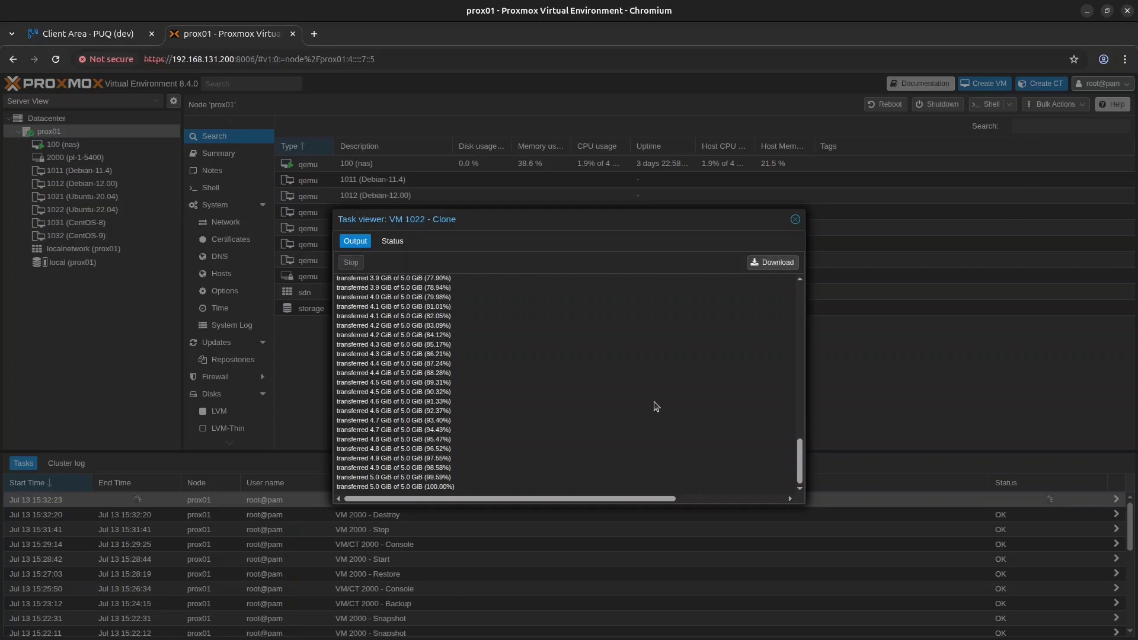
left_click(795, 220)
left_click(76, 157)
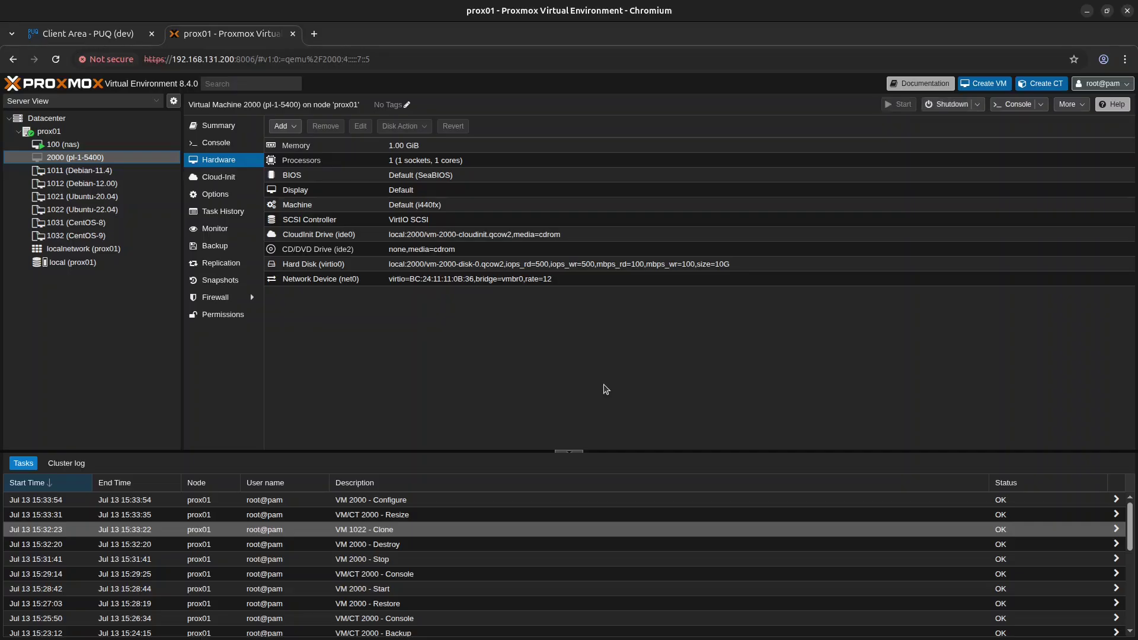
Reload the service page and open the noVNC console at the Ubuntu 22.04.2 login prompt.
key("ctrl+shift+Tab")
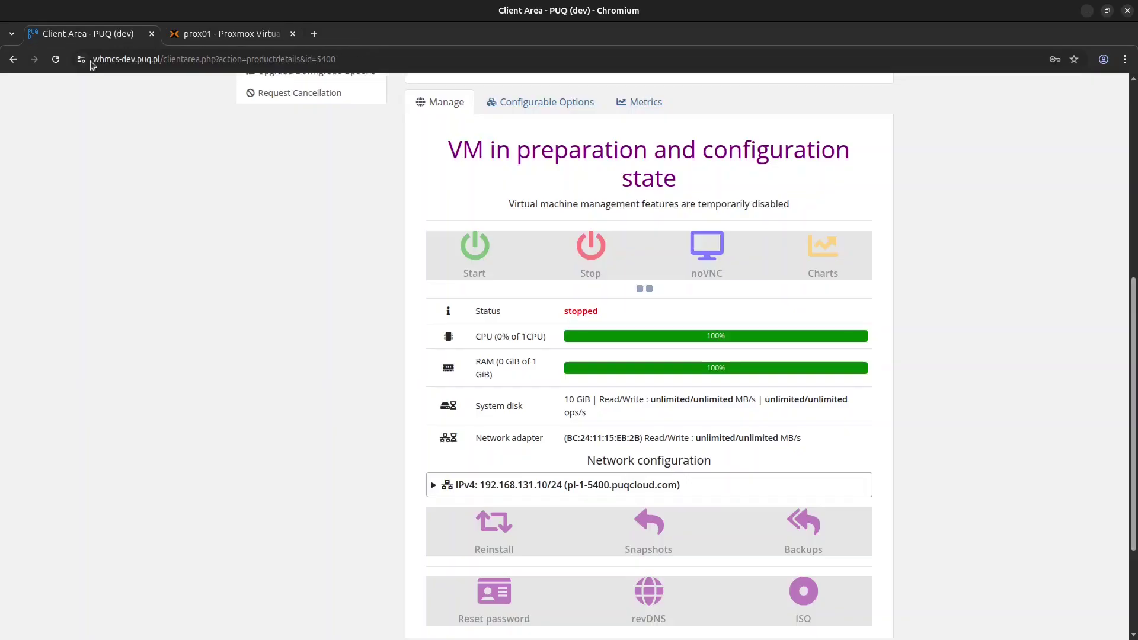
key("F5")
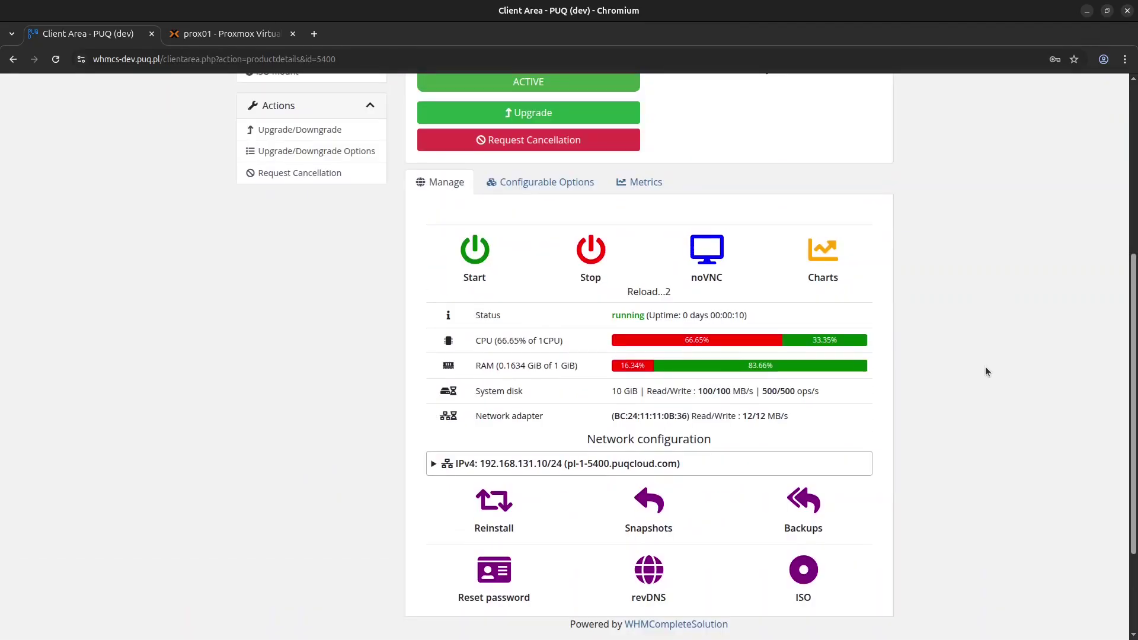
left_click(707, 258)
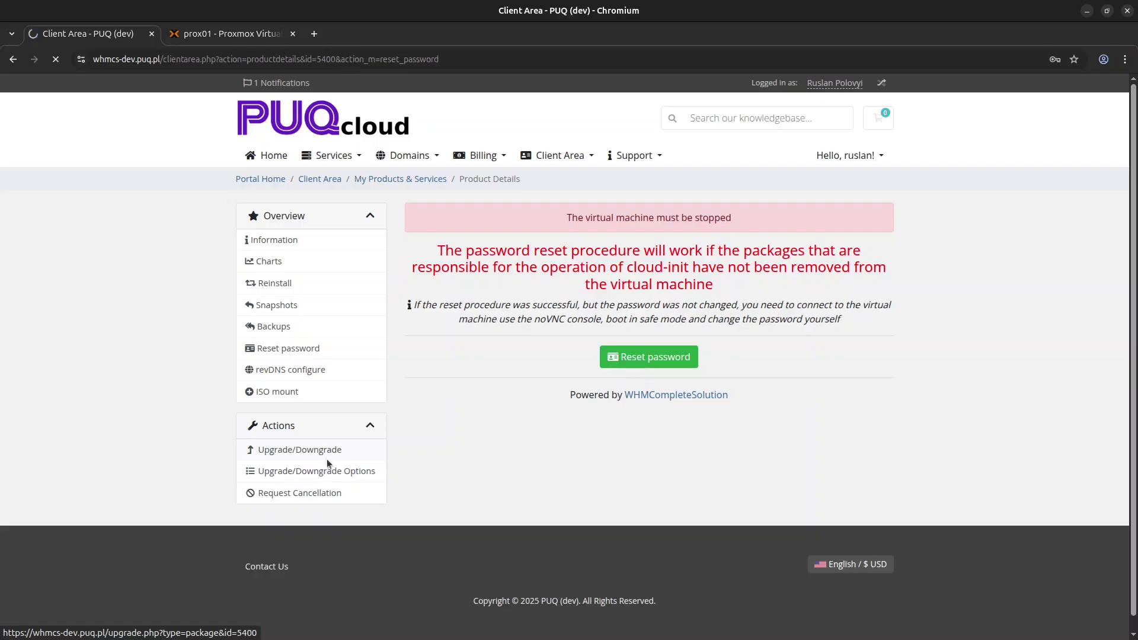
left_click(327, 459)
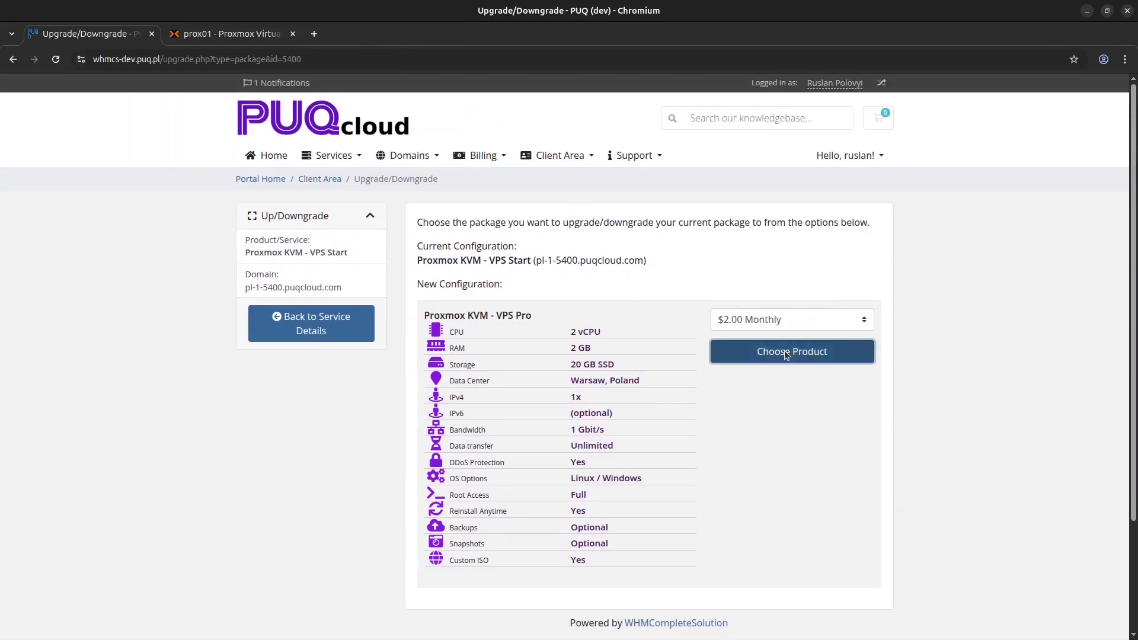
Order the VPS Pro upgrade via Bank Transfer and pay the invoice with account credit.
left_click(785, 351)
left_click(727, 474)
left_click(649, 504)
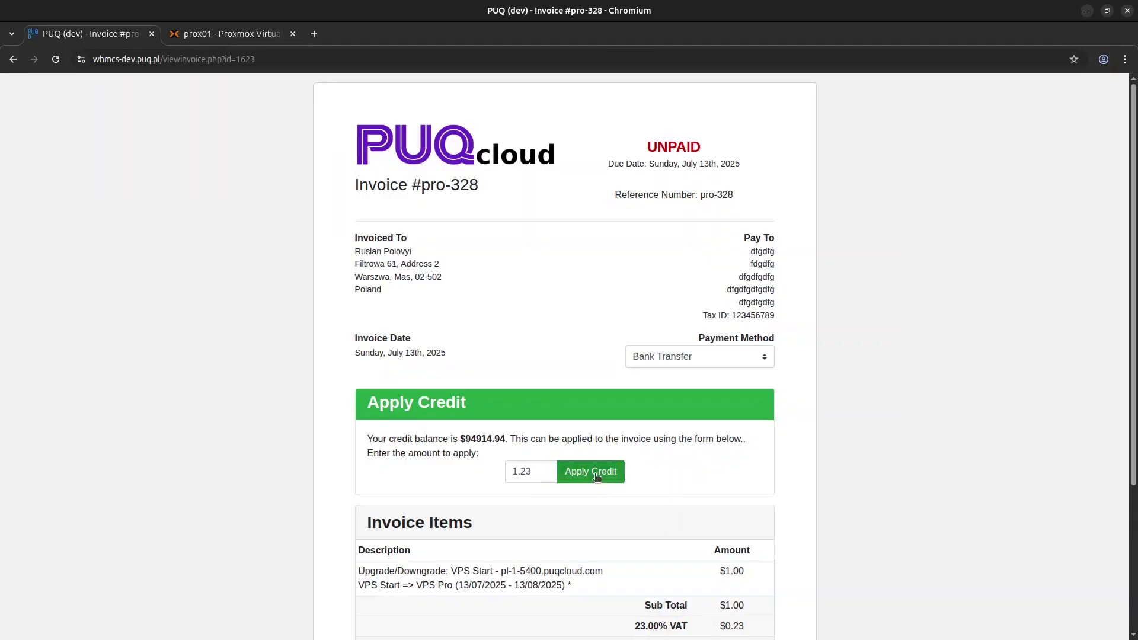
left_click(566, 631)
Check the upgraded VM 2000 in Proxmox and open the VPS Pro service details.
left_click(227, 33)
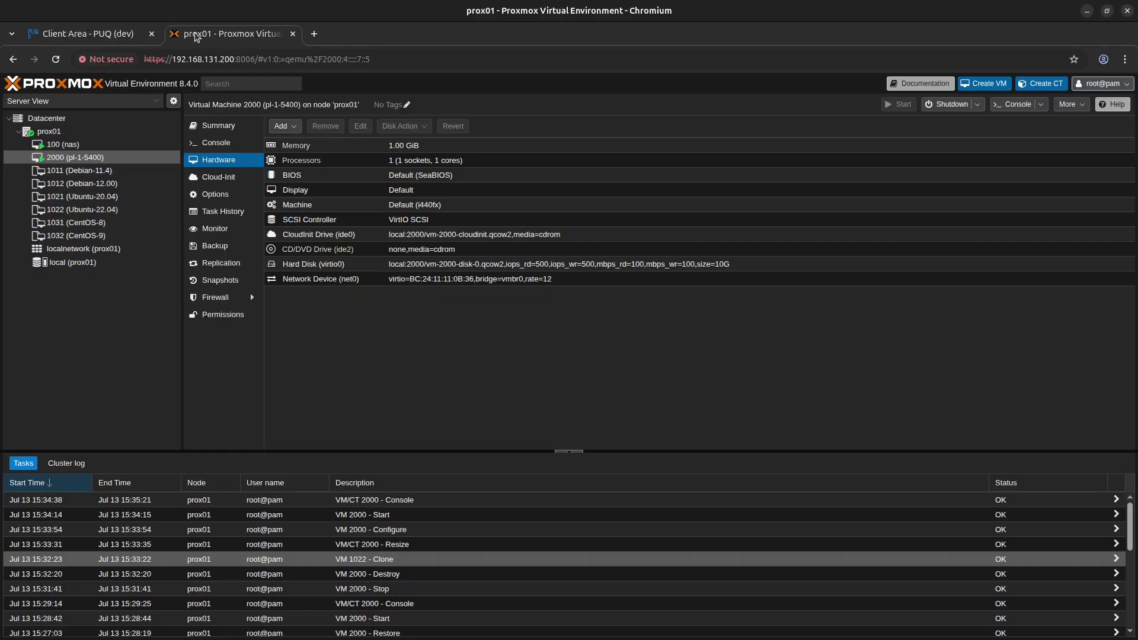
left_click(419, 502)
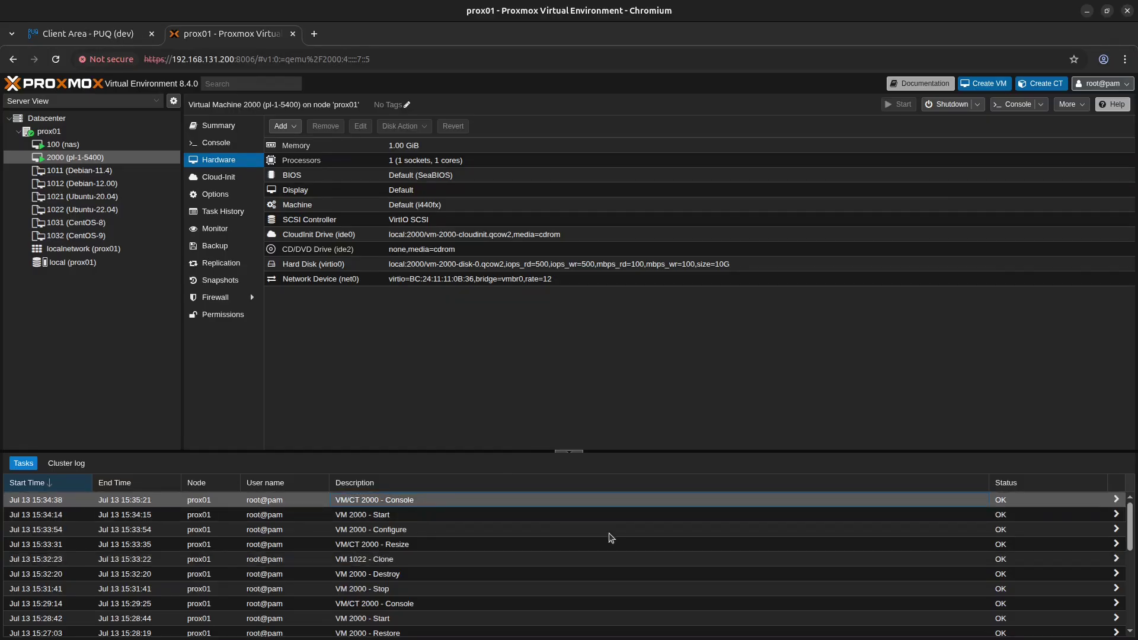
left_click(88, 34)
left_click(564, 155)
left_click(297, 257)
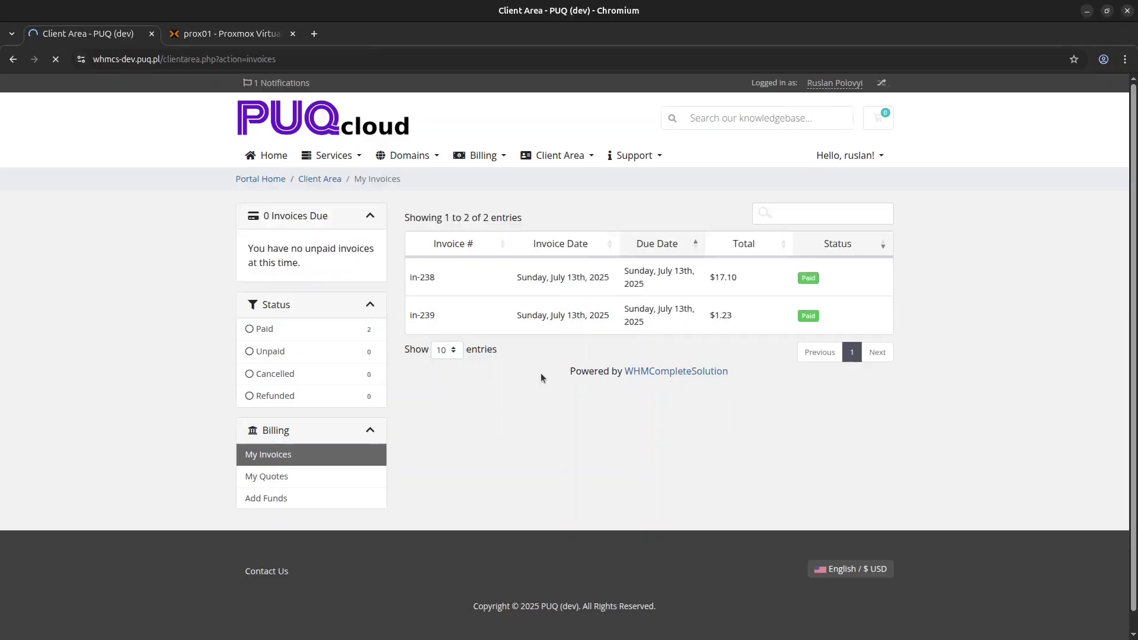
left_click(564, 284)
left_click(227, 33)
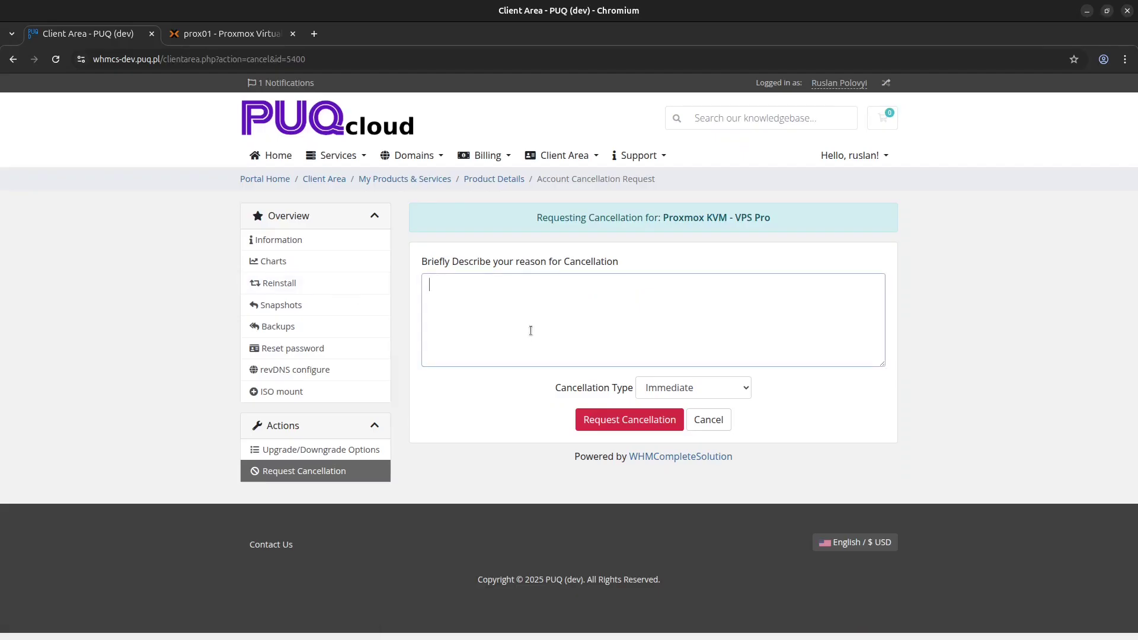
type("est")
Request immediate cancellation of VPS Pro, then confirm in Proxmox that VM 2000 is gone.
left_click(630, 419)
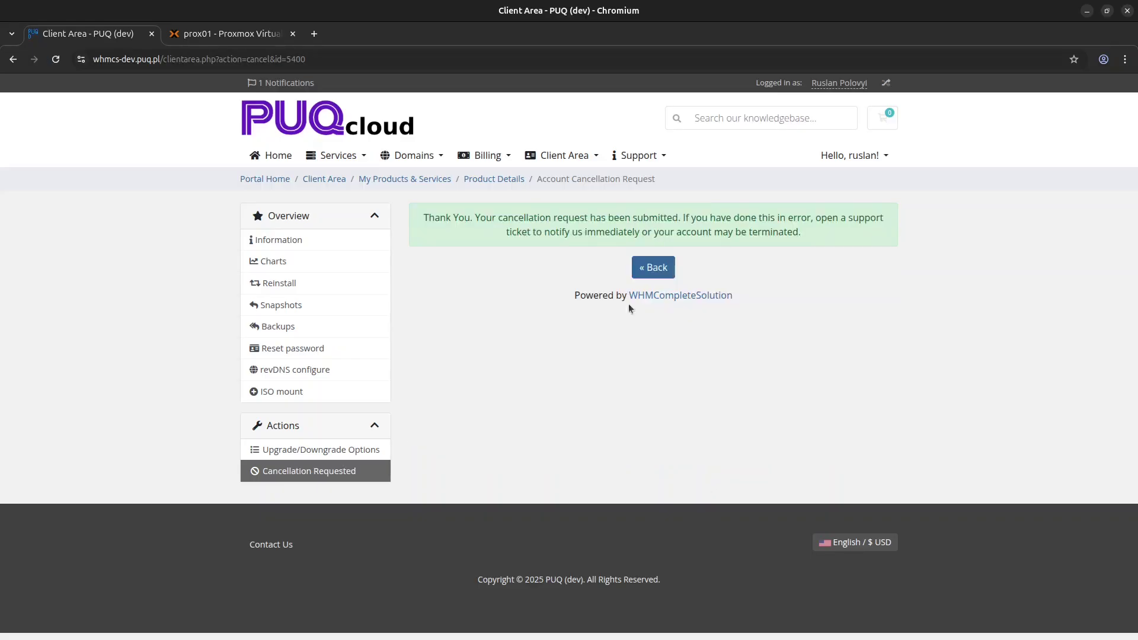
left_click(654, 267)
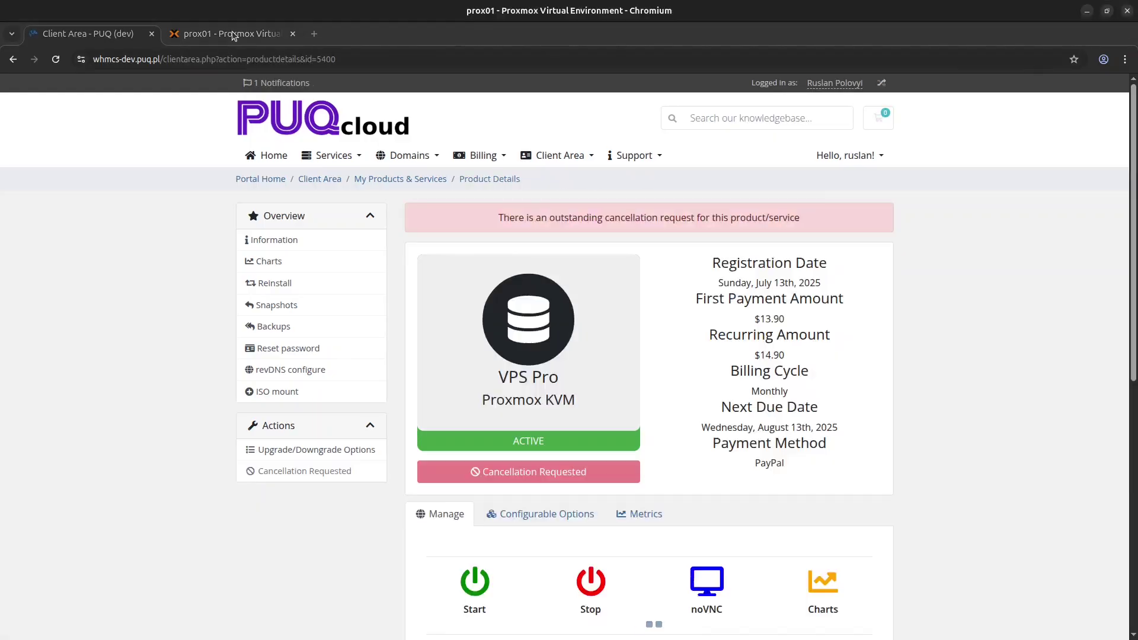
left_click(233, 32)
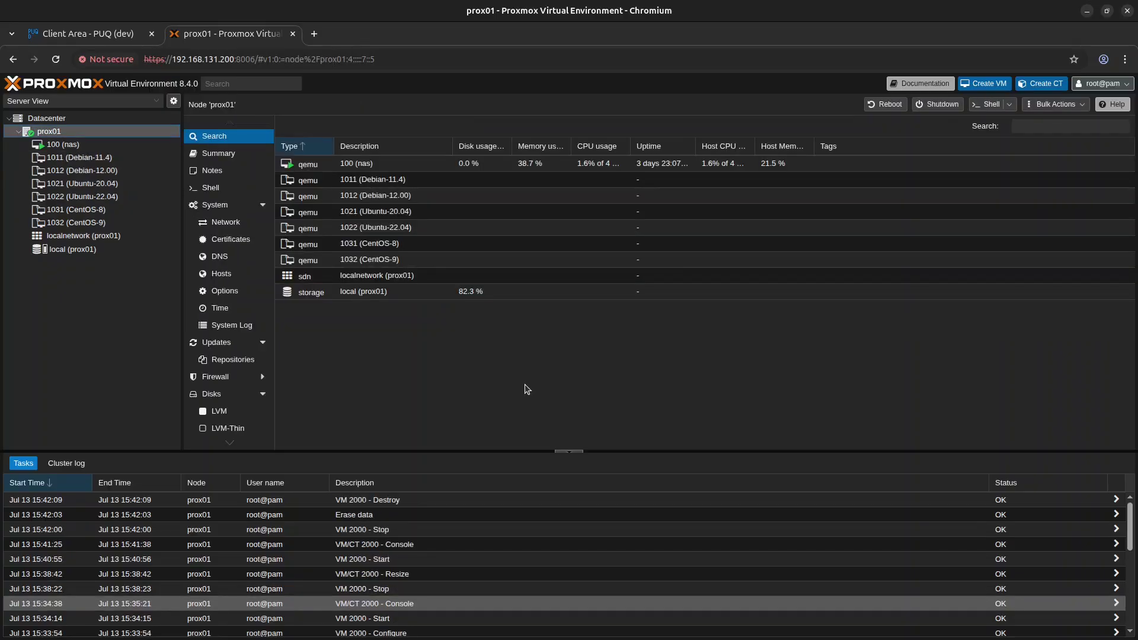
Review the terminated VPS Pro's bandwidth metrics (0.19 GB in), then return to the PUQcloud homepage.
left_click(105, 37)
left_click(274, 239)
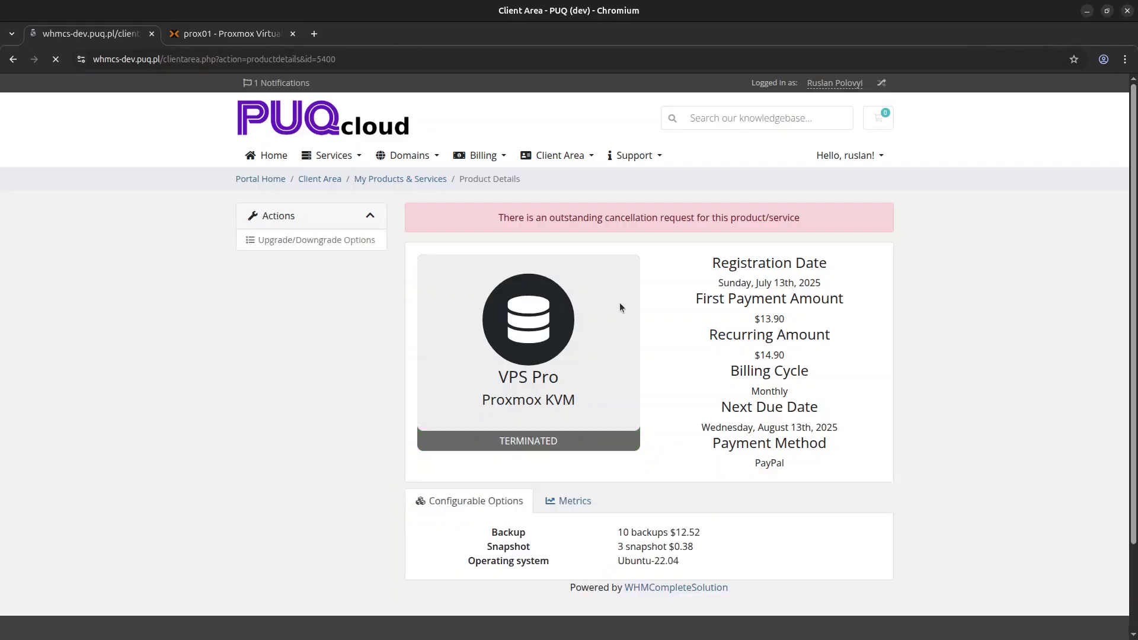
scroll(621, 302, "down", 1)
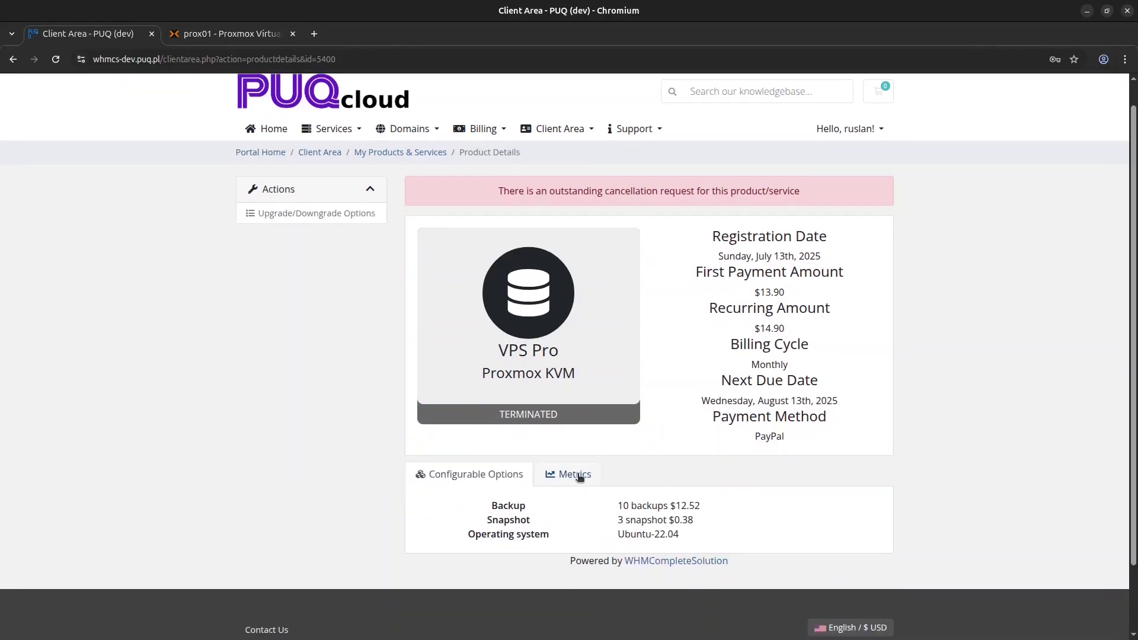
left_click(575, 473)
left_click(493, 474)
left_click(570, 474)
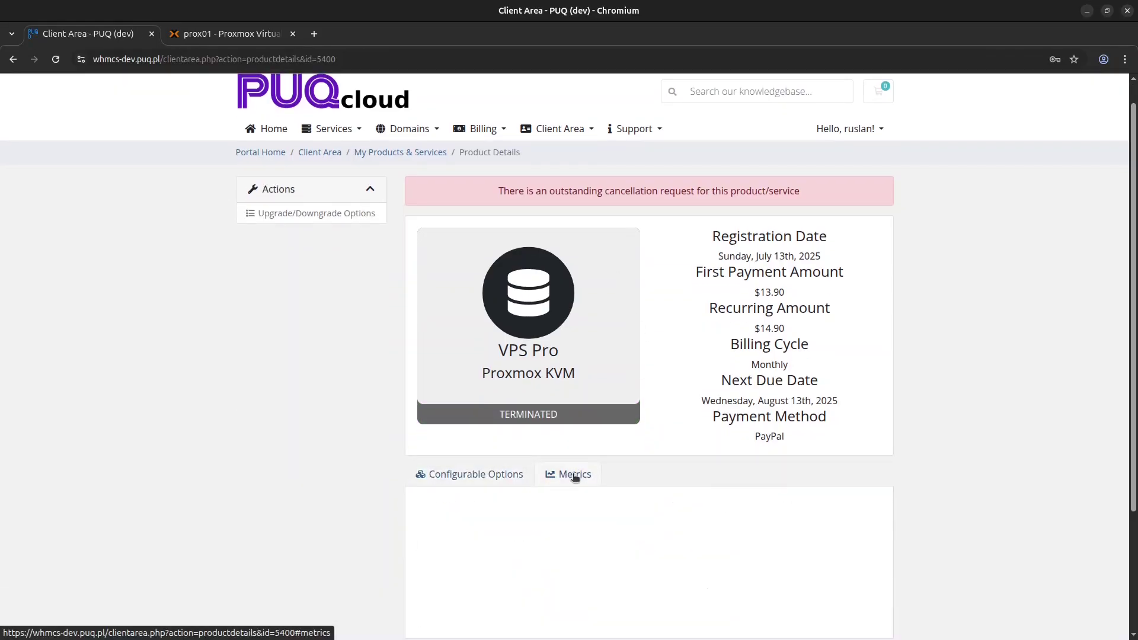
left_click(481, 474)
left_click(576, 474)
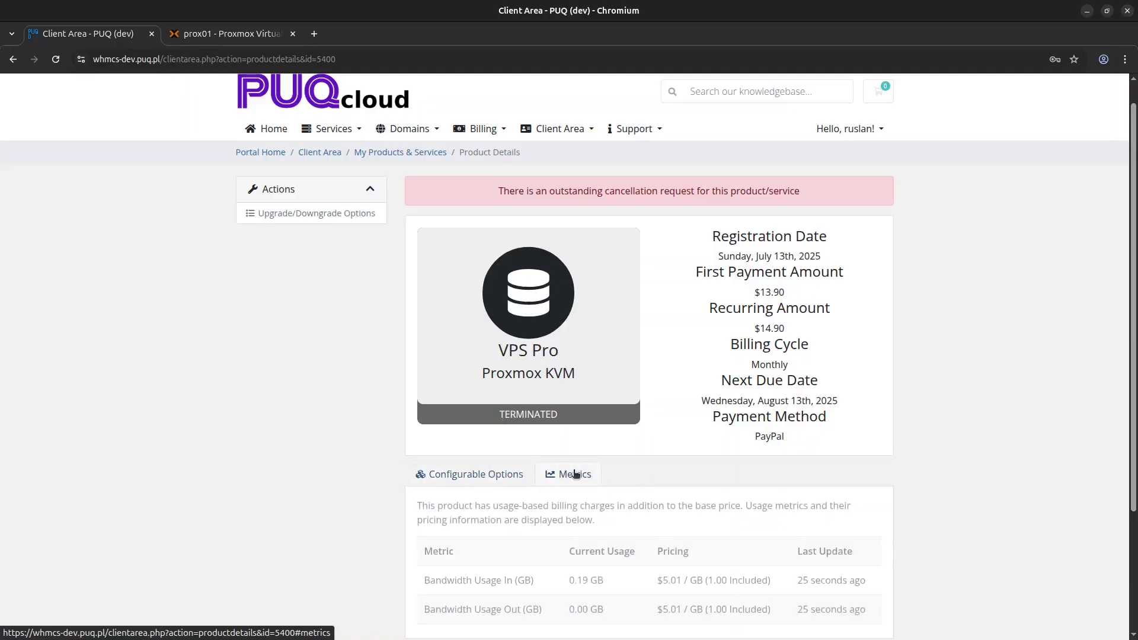
scroll(575, 474, "down", 1)
scroll(587, 498, "down", 1)
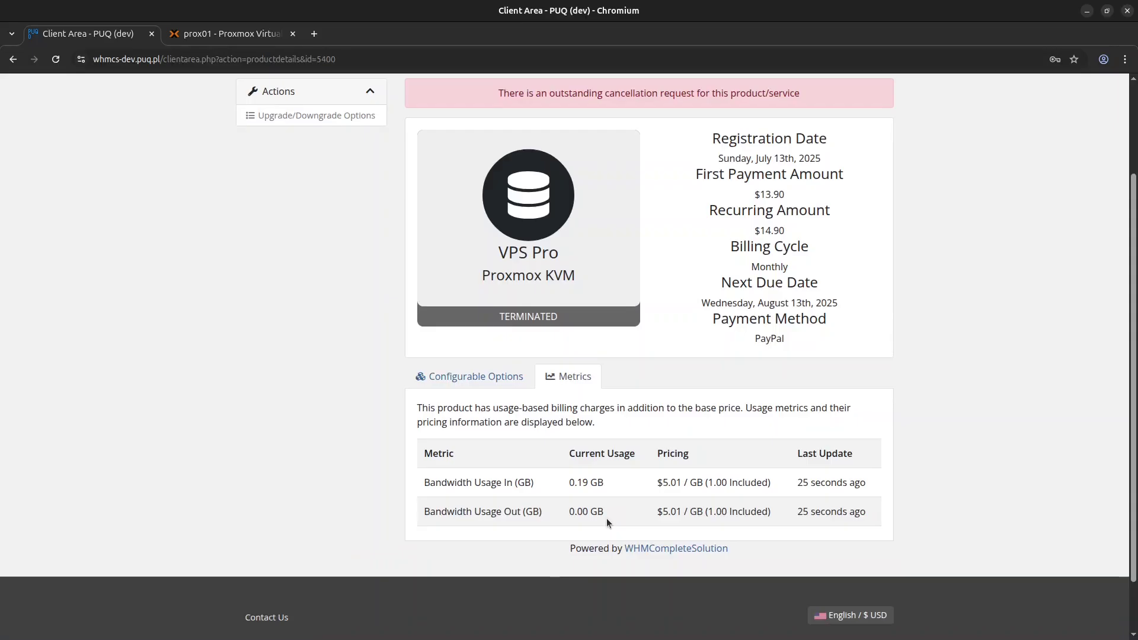
scroll(606, 519, "up", 2)
left_click(310, 126)
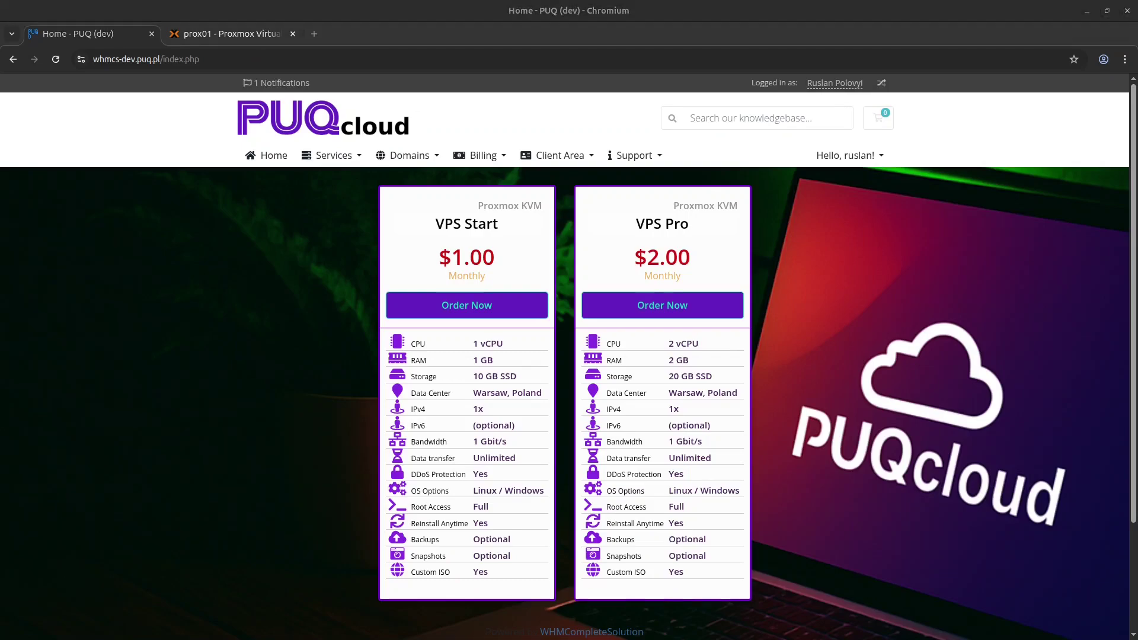
Load puqcloud.com in a new tab and open the WHMCS Proxmox KVM module page.
left_click(314, 34)
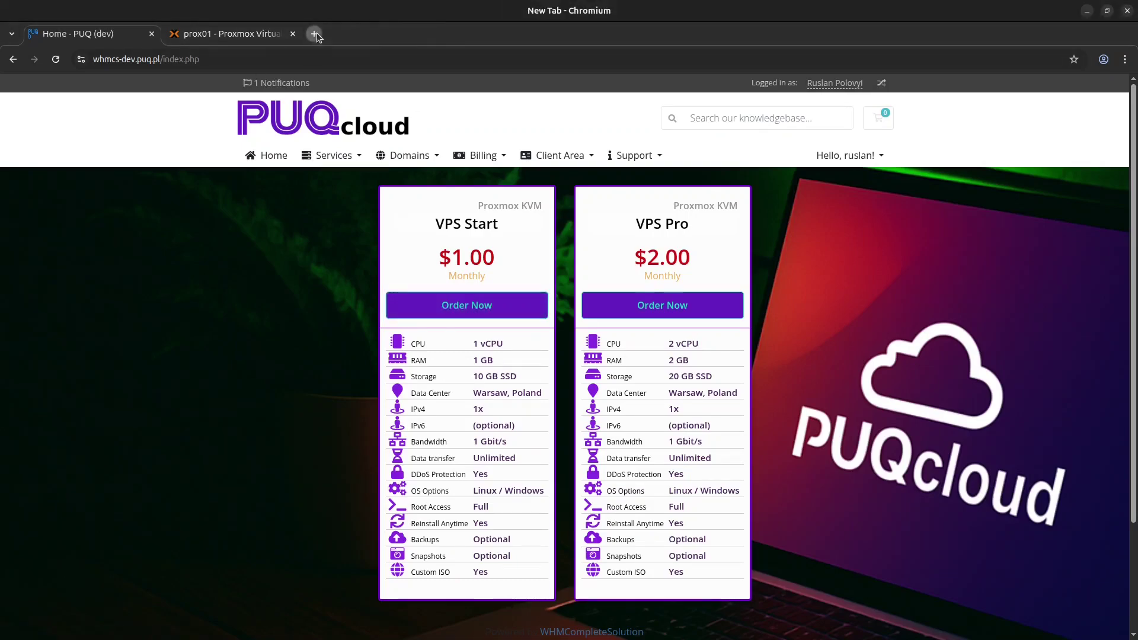
type("puq")
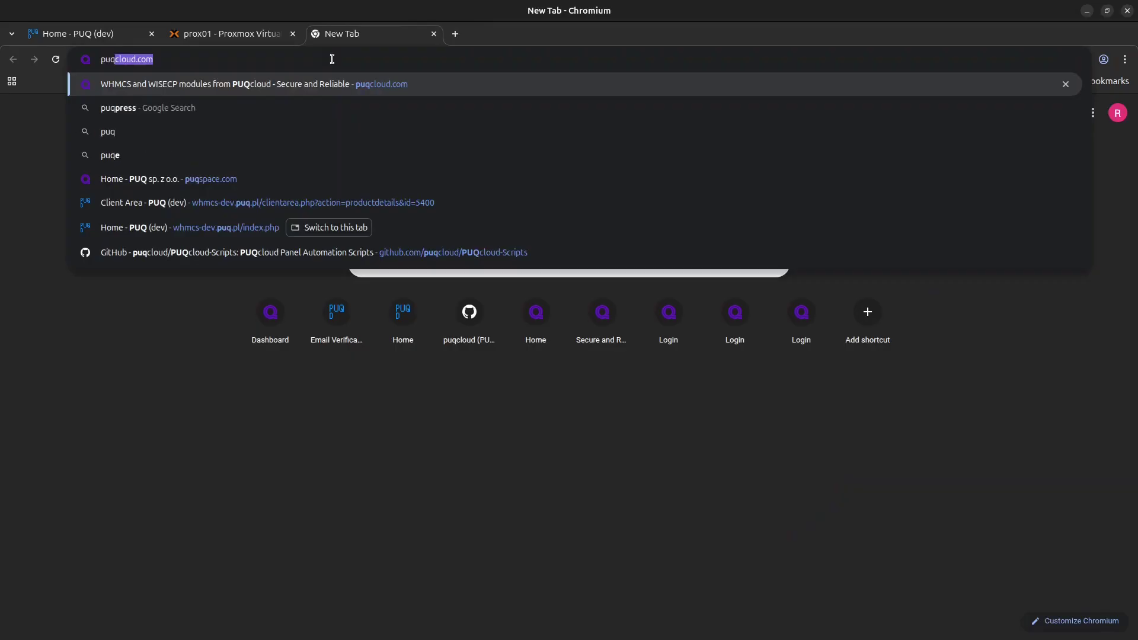
type("cloud.com")
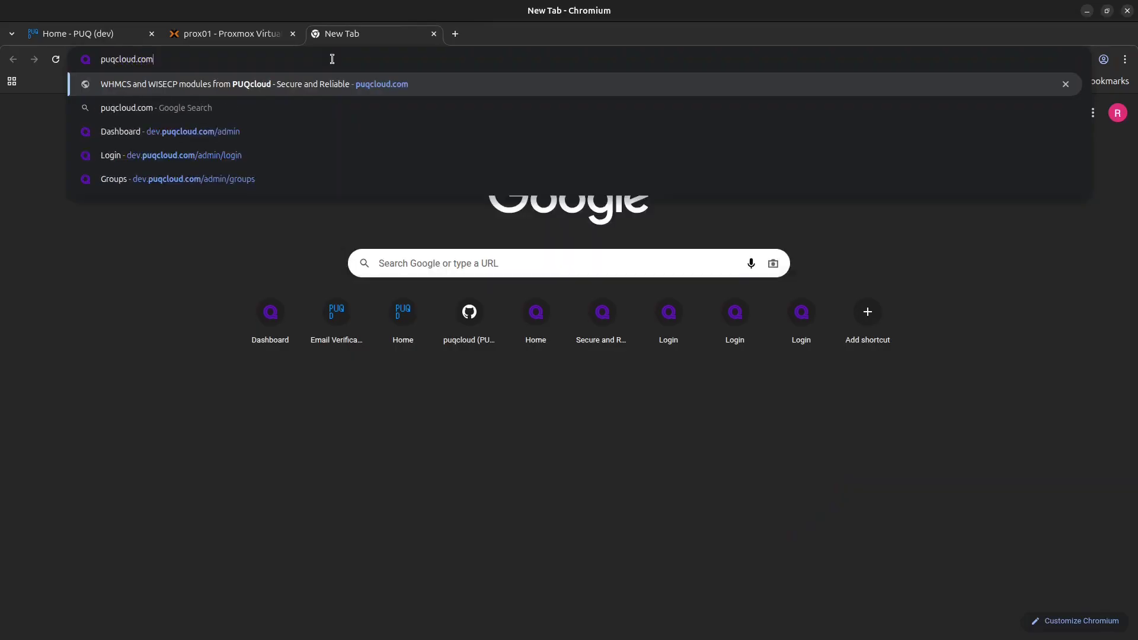
key("Return")
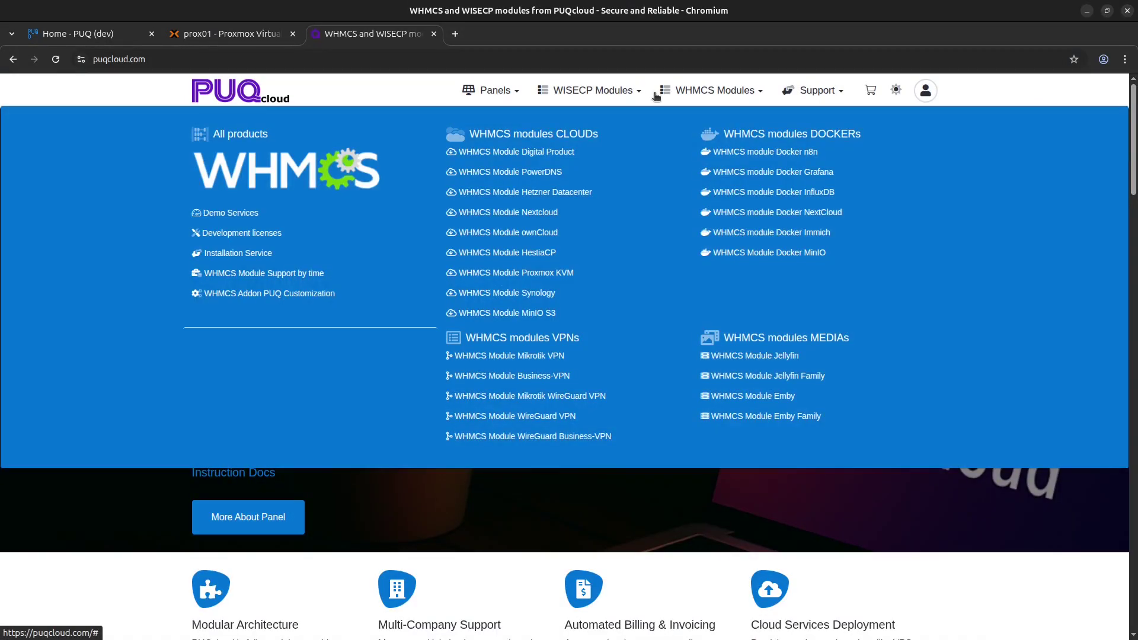
left_click(556, 279)
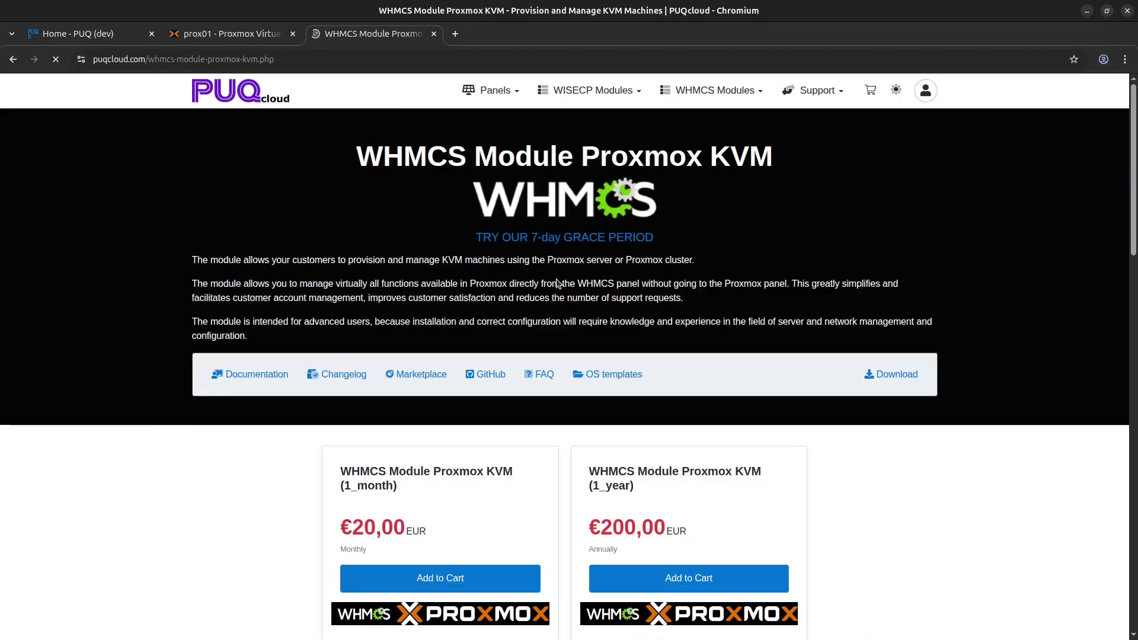
scroll(556, 278, "down", 4)
scroll(557, 278, "down", 5)
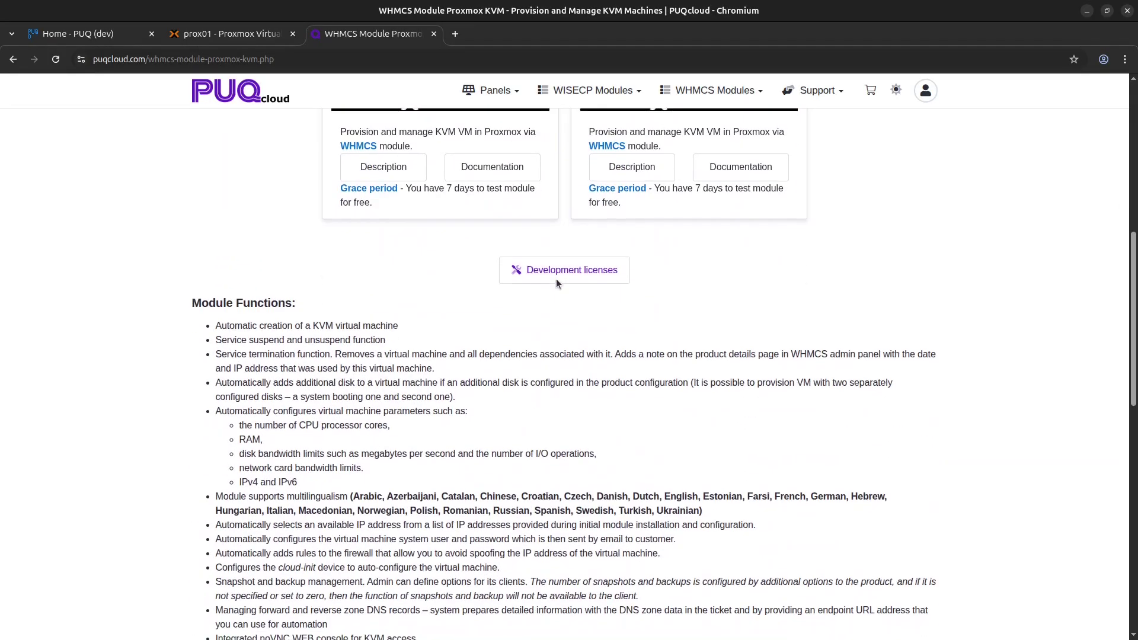
scroll(556, 278, "down", 5)
scroll(555, 279, "up", 3)
scroll(556, 279, "up", 3)
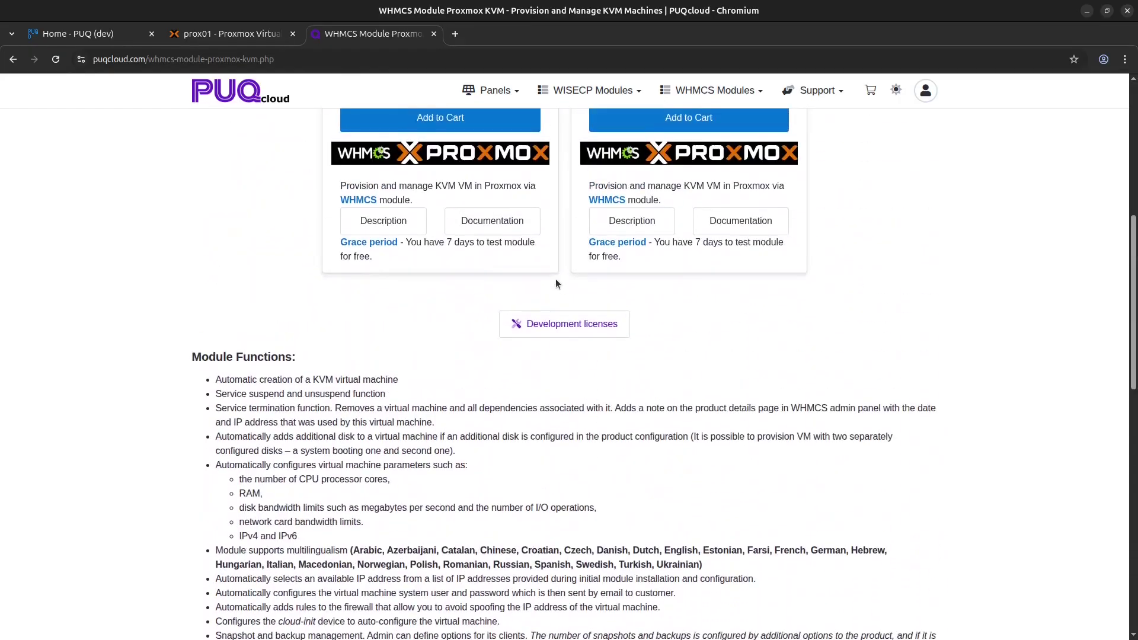
scroll(556, 278, "up", 3)
scroll(556, 278, "up", 3)
scroll(556, 283, "up", 3)
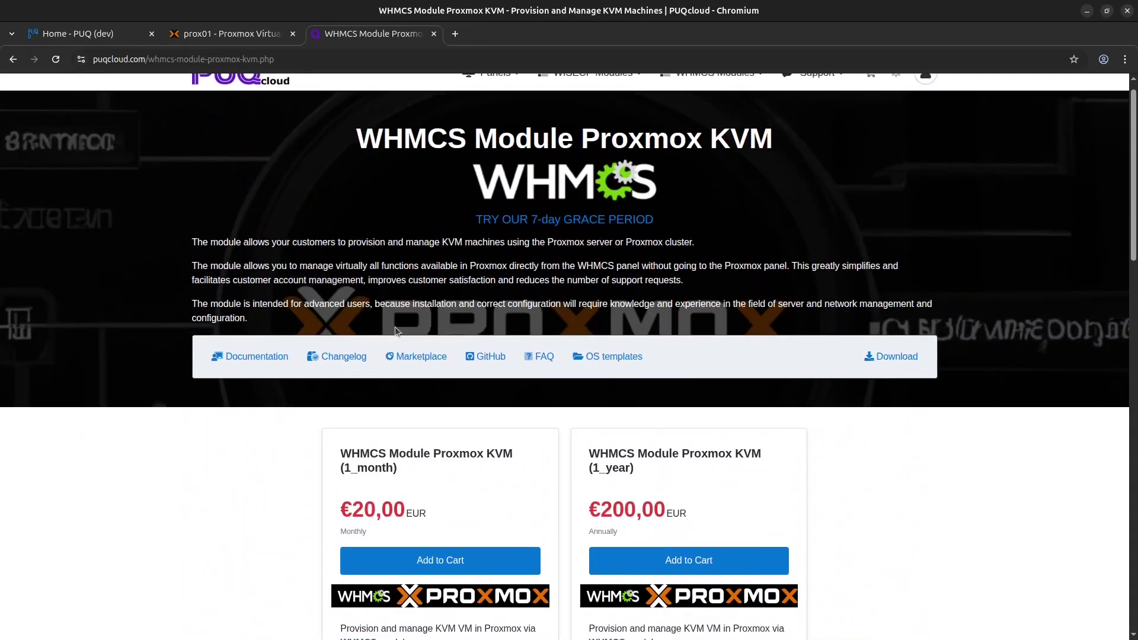
Read the module's Documentation Description, then return to the module page and the PUQcloud homepage.
left_click(256, 355)
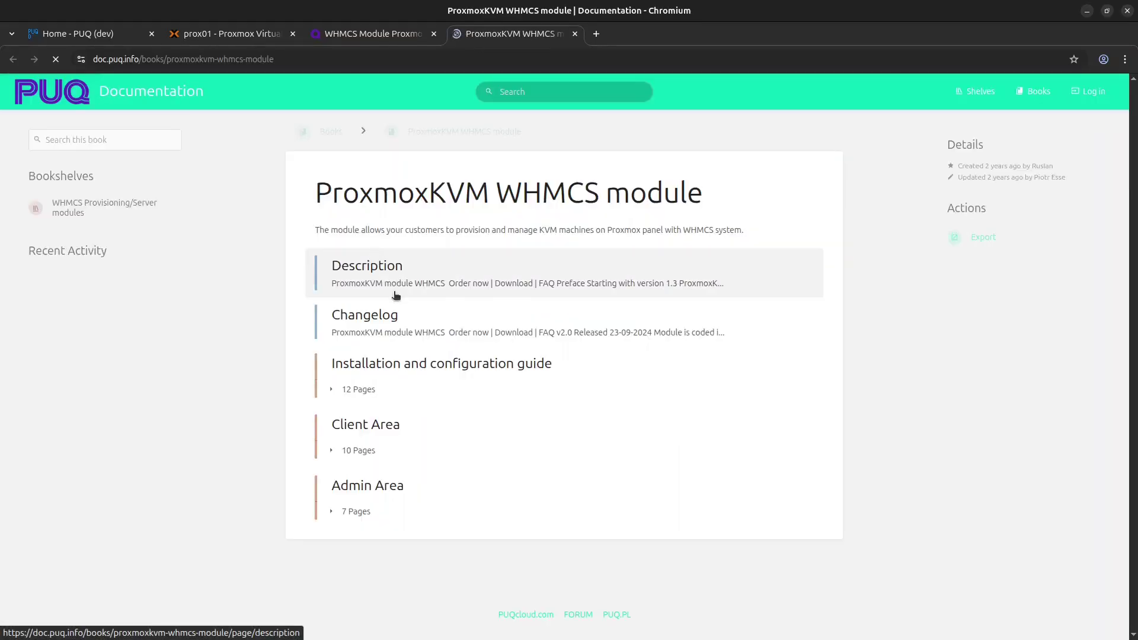
left_click(398, 287)
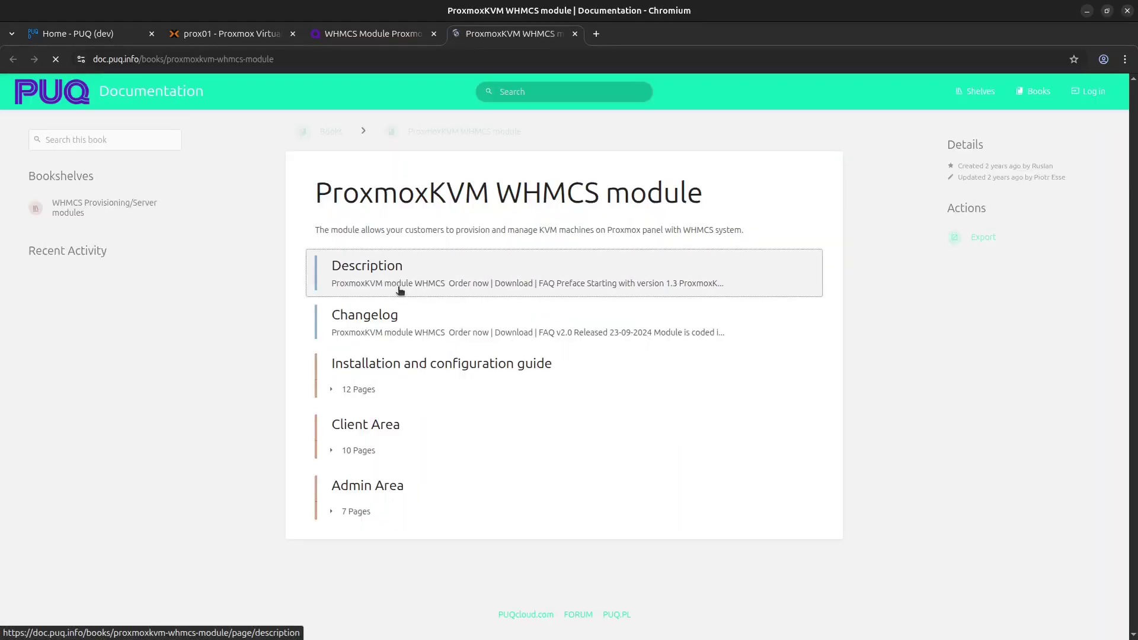
scroll(398, 287, "down", 3)
scroll(398, 288, "down", 5)
scroll(397, 287, "down", 2)
scroll(398, 288, "up", 3)
scroll(397, 288, "up", 8)
scroll(398, 288, "up", 3)
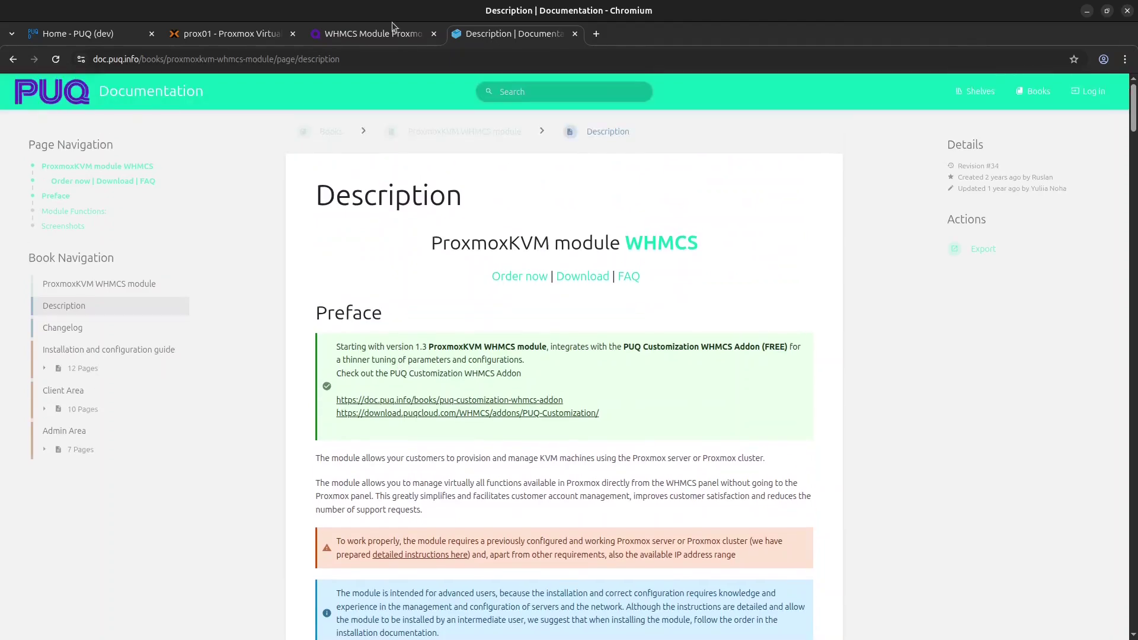
left_click(372, 33)
scroll(822, 310, "down", 3)
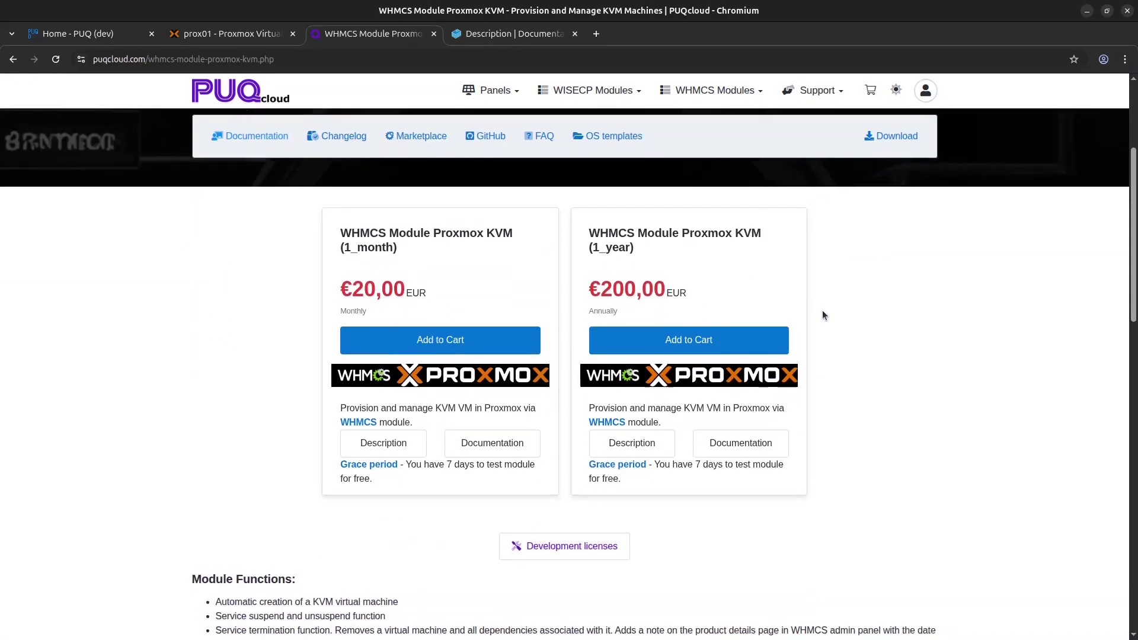
scroll(823, 310, "down", 3)
scroll(822, 311, "down", 2)
scroll(823, 311, "up", 4)
scroll(823, 311, "up", 2)
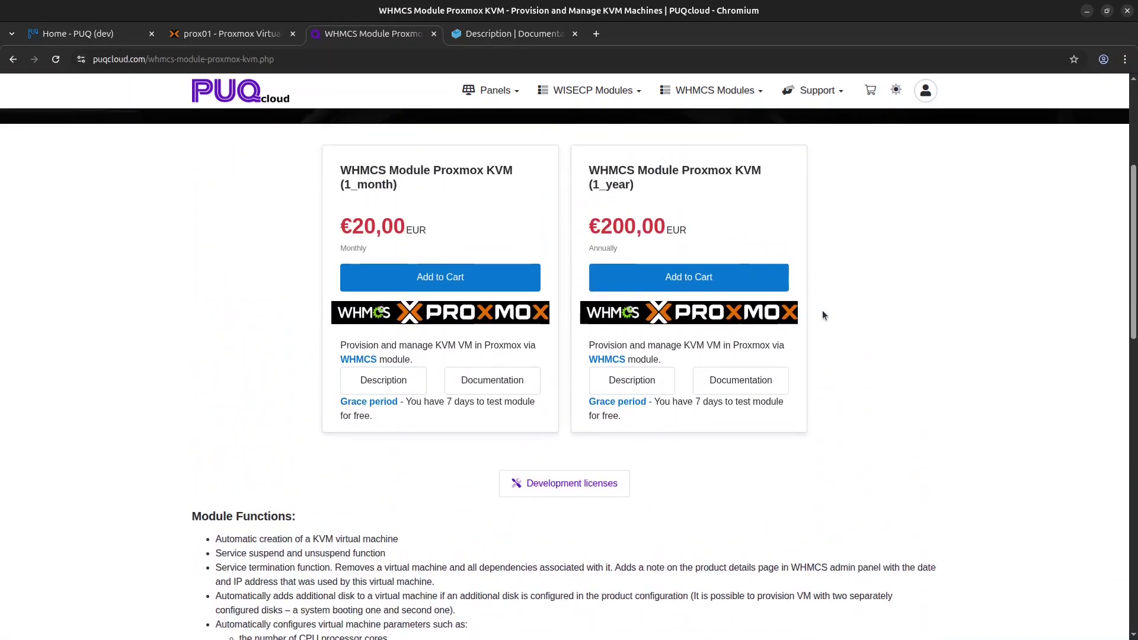
scroll(823, 310, "up", 3)
scroll(822, 311, "up", 2)
scroll(823, 315, "up", 2)
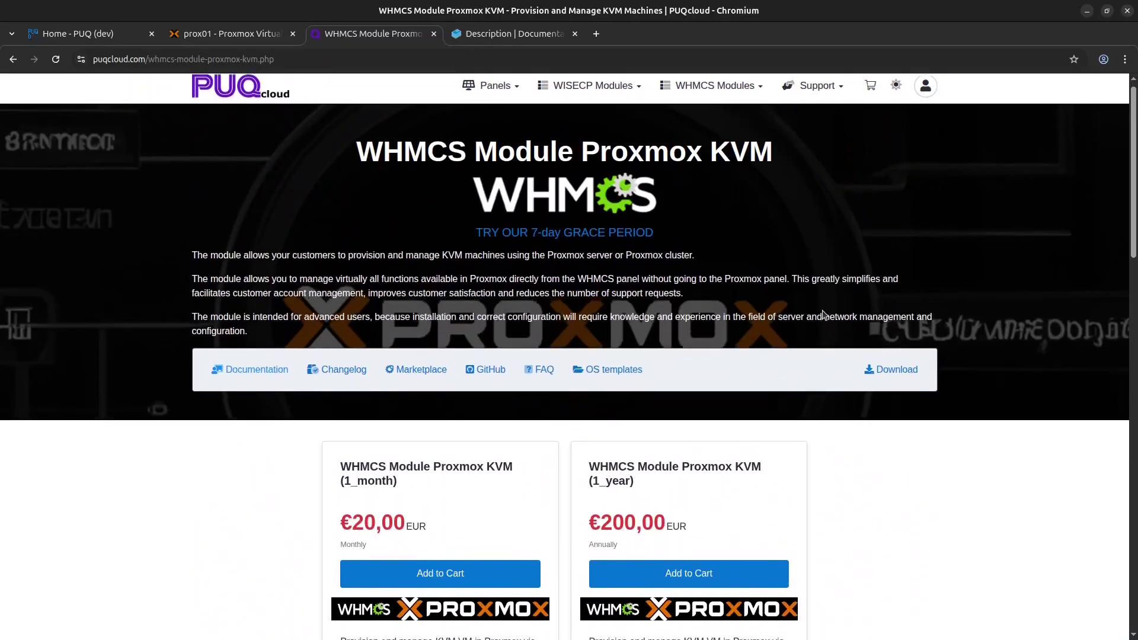
scroll(823, 314, "down", 3)
scroll(823, 315, "down", 2)
scroll(823, 315, "down", 1)
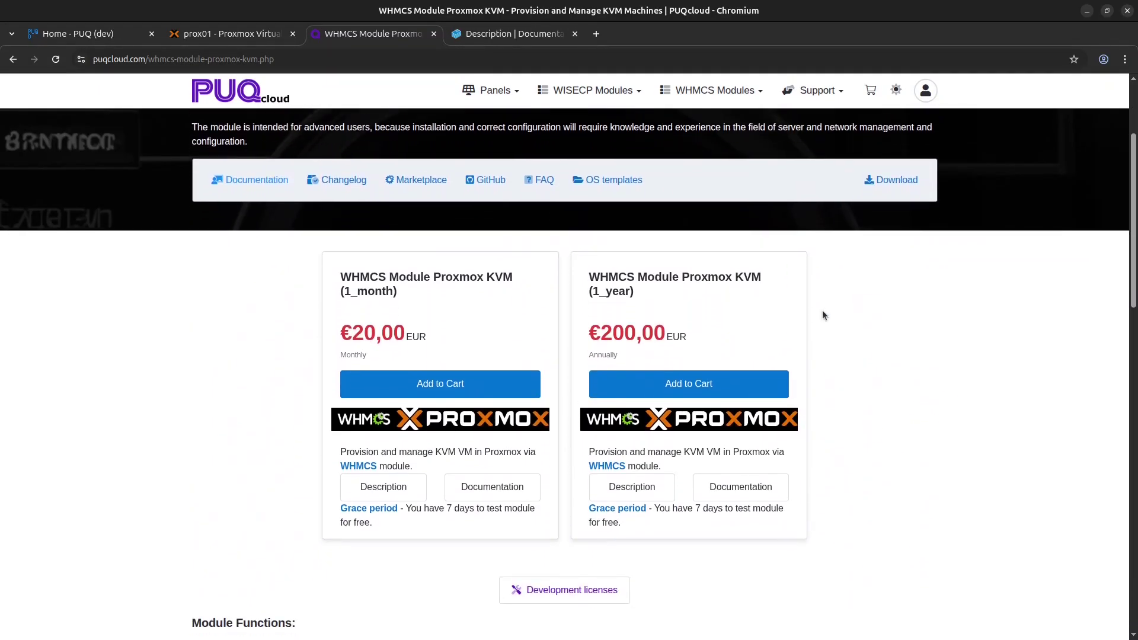
scroll(823, 315, "up", 2)
scroll(823, 315, "up", 1)
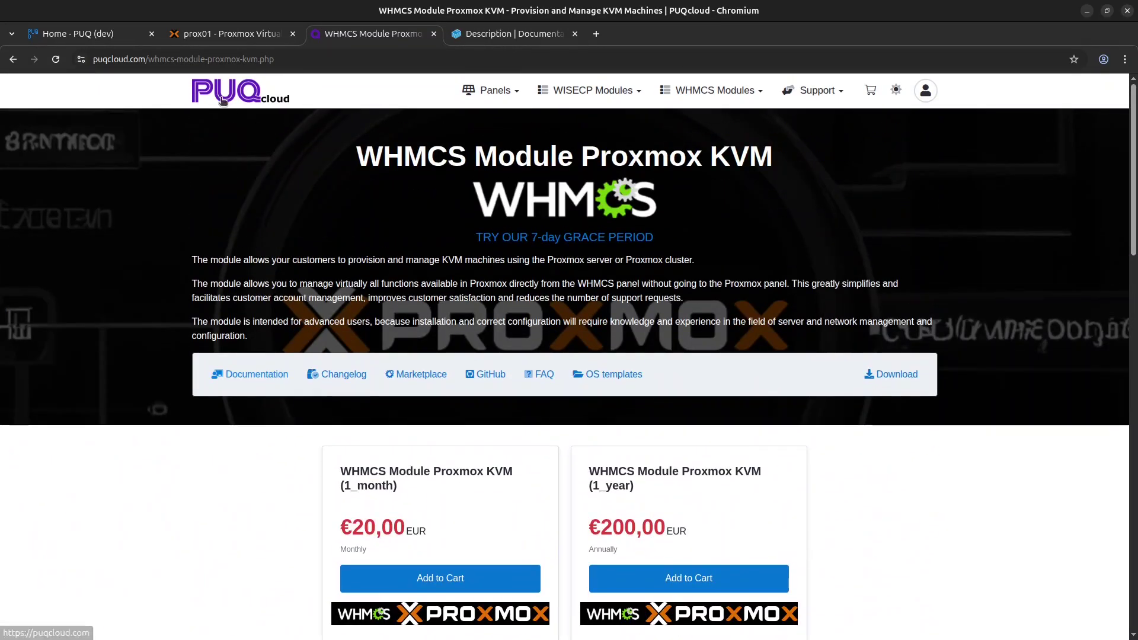
key("F5")
scroll(823, 315, "down", 3)
scroll(823, 316, "down", 3)
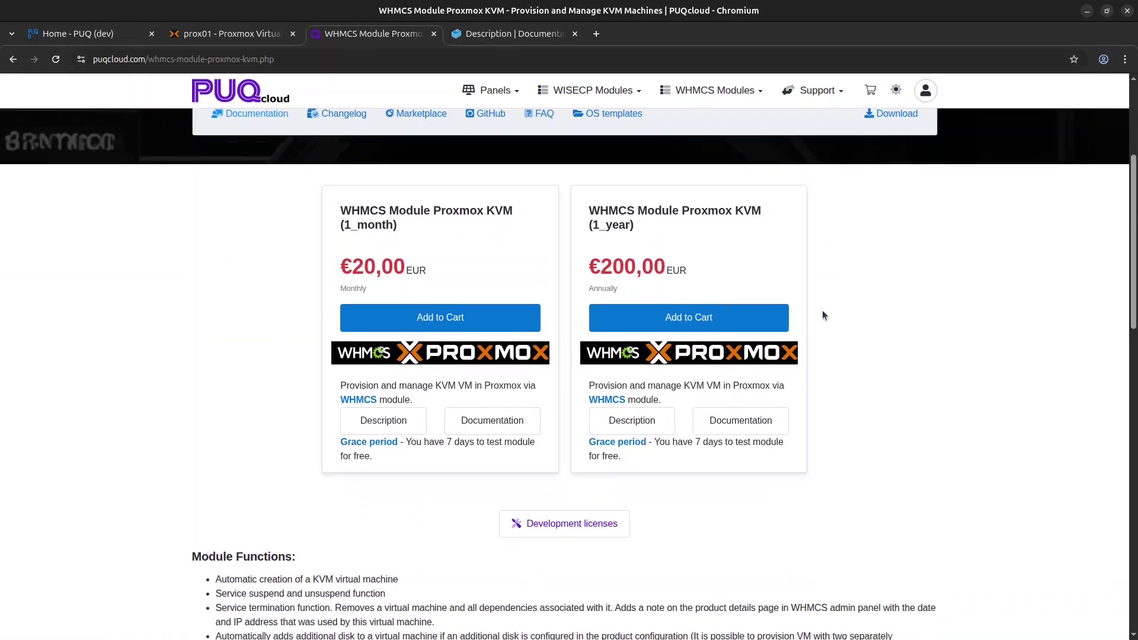
scroll(823, 315, "down", 2)
scroll(823, 315, "down", 2)
scroll(823, 316, "up", 2)
scroll(823, 314, "up", 2)
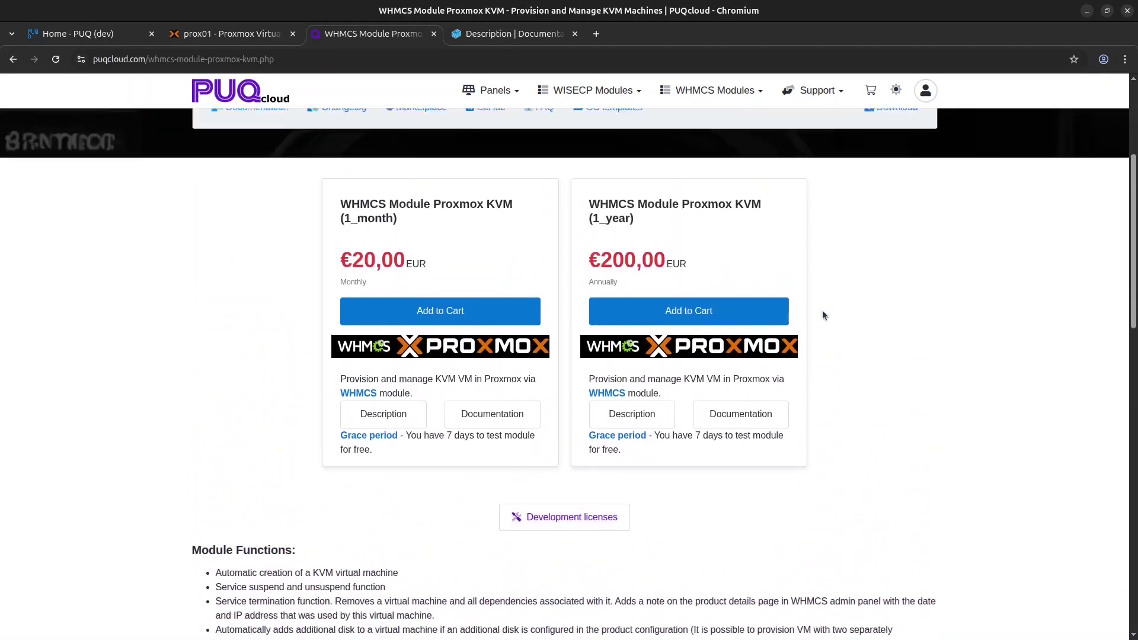
scroll(823, 316, "up", 2)
scroll(823, 316, "up", 2)
scroll(823, 310, "up", 1)
scroll(823, 311, "down", 1)
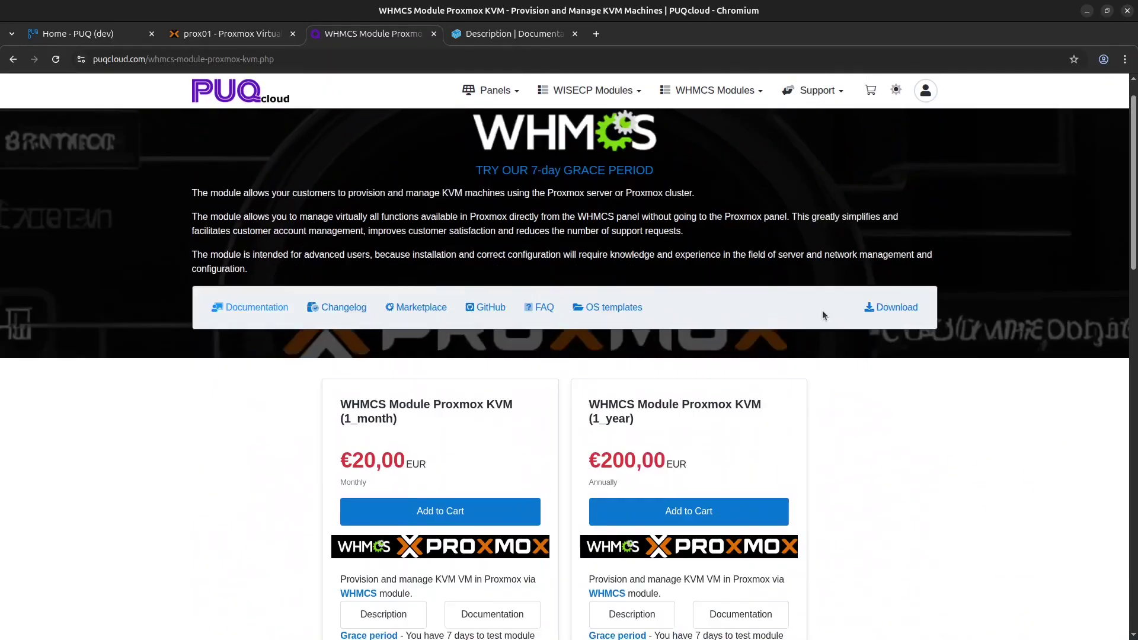
scroll(822, 311, "down", 1)
scroll(823, 310, "down", 1)
scroll(823, 315, "up", 1)
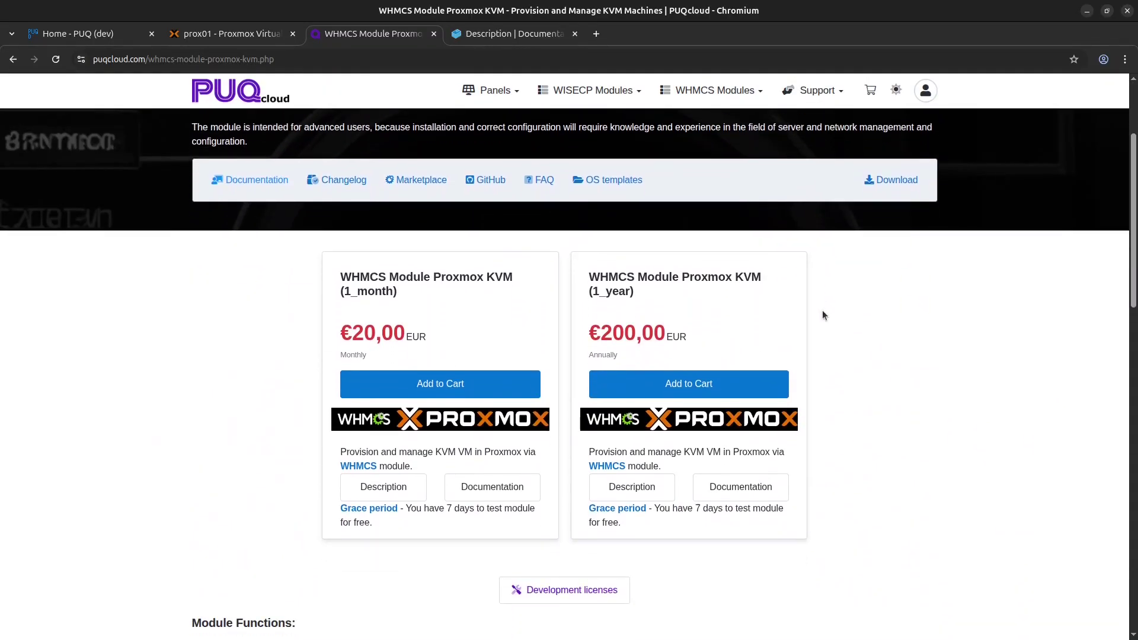
scroll(823, 316, "up", 3)
scroll(823, 315, "up", 2)
left_click(226, 99)
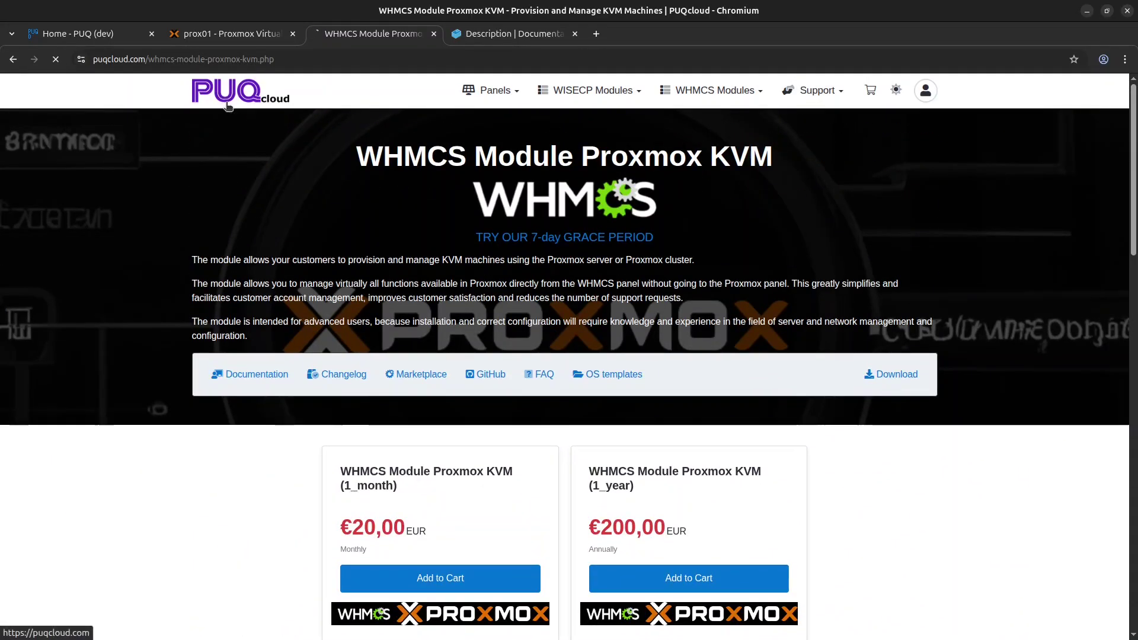